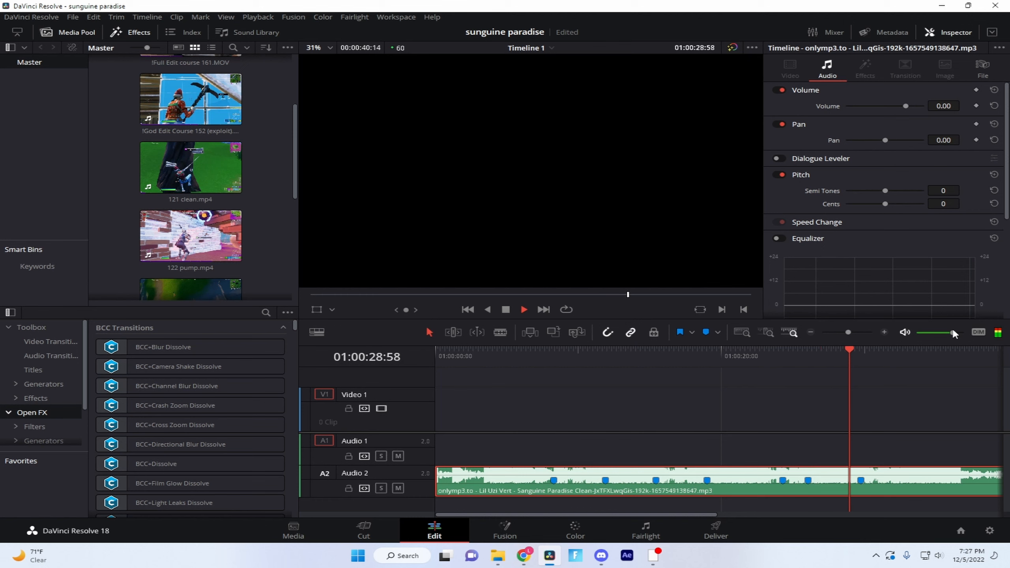
Step: Stop playback and place the Mongral classic.mov clip at the start of the timeline on Video 1, above the song
key("space")
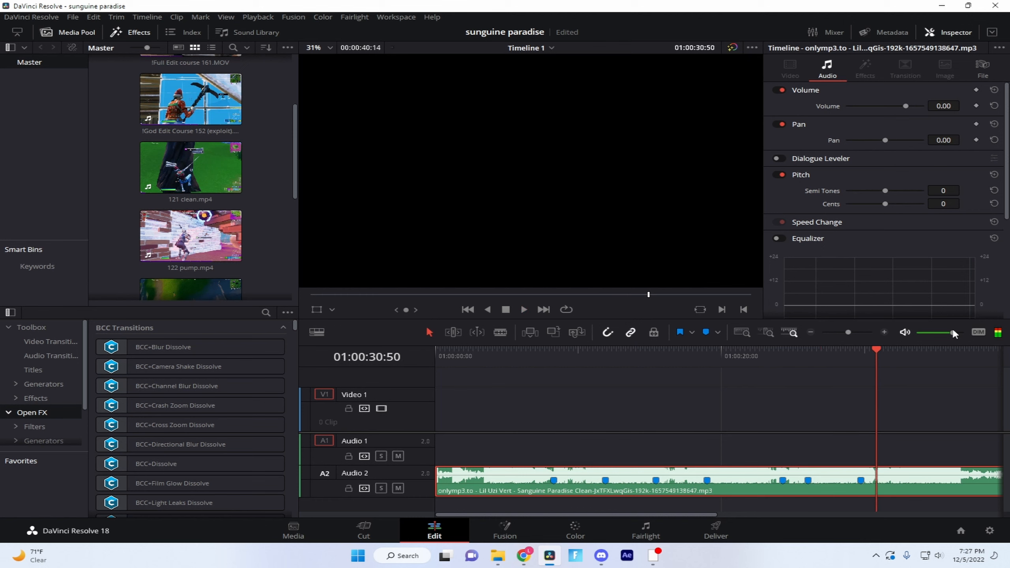
left_click_drag(536, 357, 558, 377)
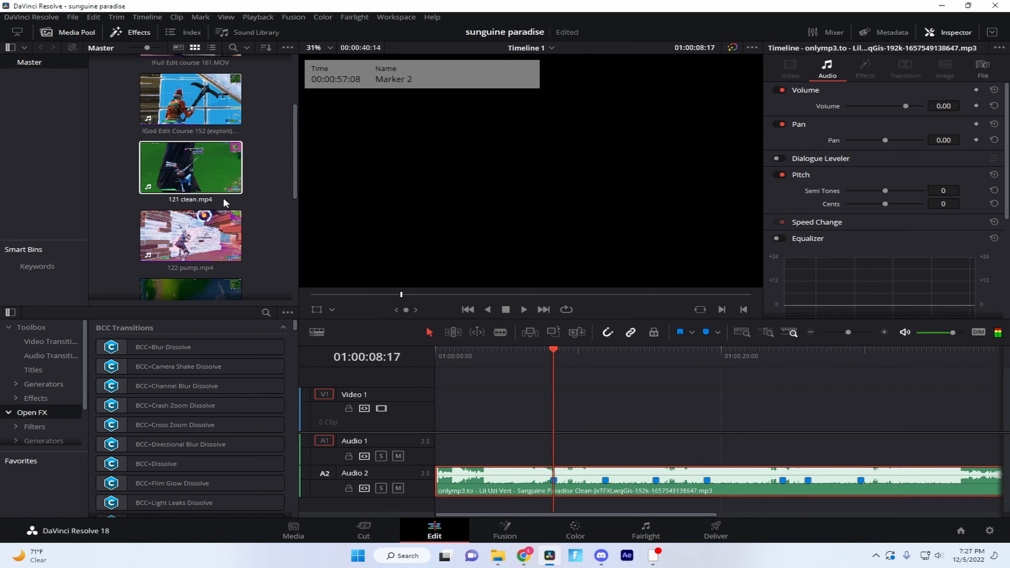
left_click(181, 174)
scroll(181, 174, "down", 5)
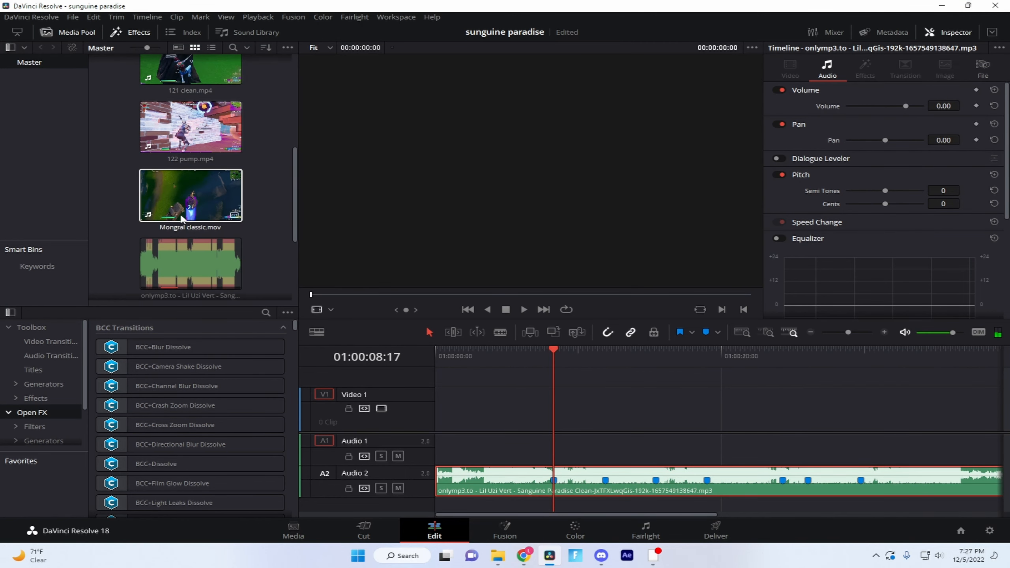
left_click(166, 264)
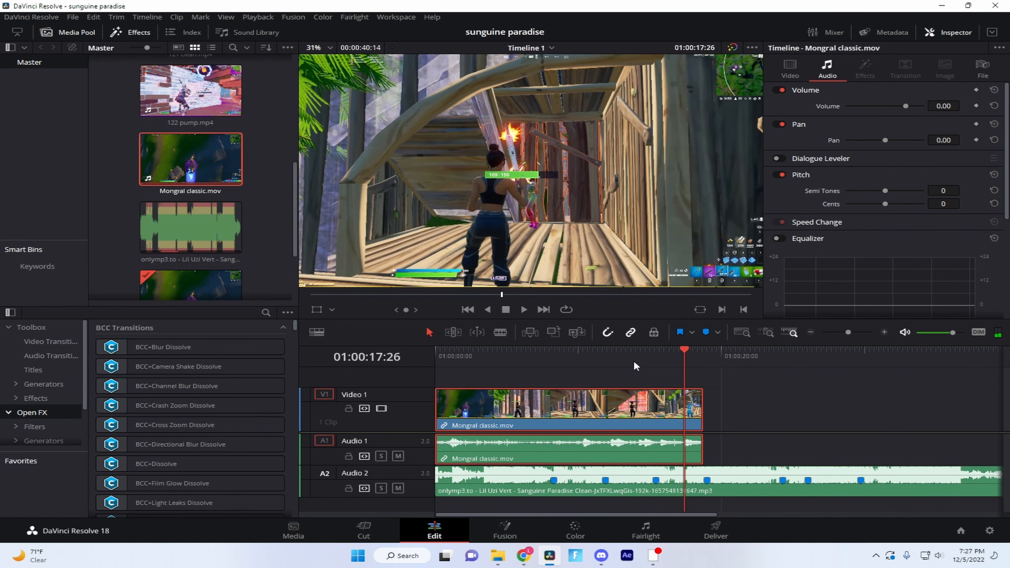
Step: Step to the frame where the shot hits at 01:00:17:28 and add a marker to the Mongral classic.mov clip there
left_click(880, 333)
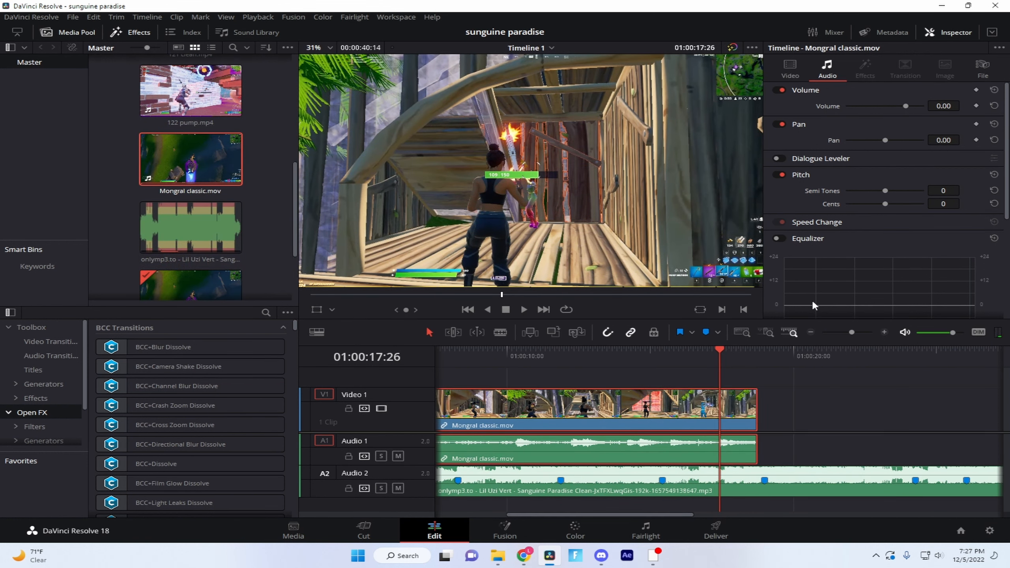
key("Right")
key("Right")
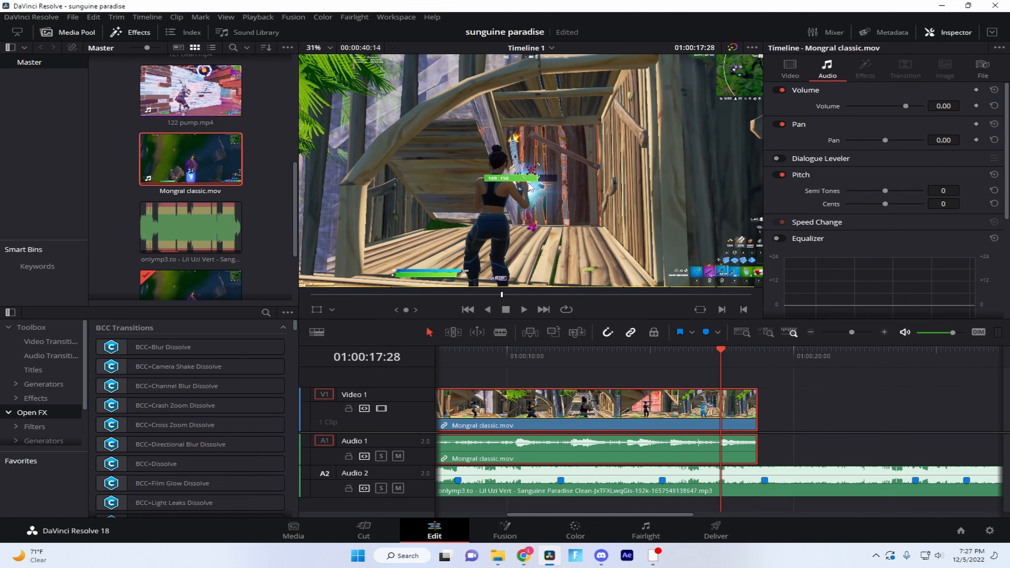
scroll(541, 180, "up", 1)
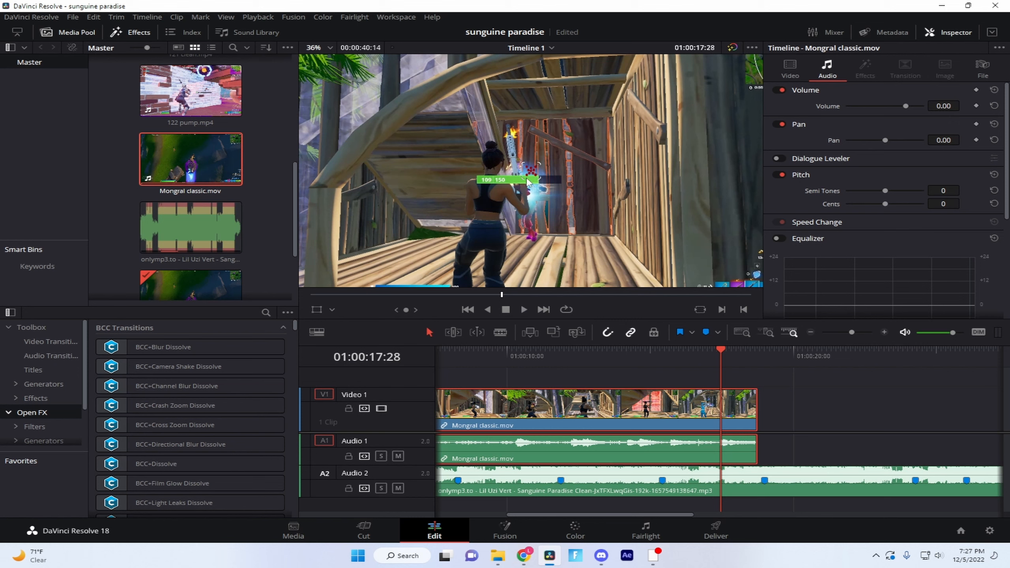
scroll(529, 197, "down", 2)
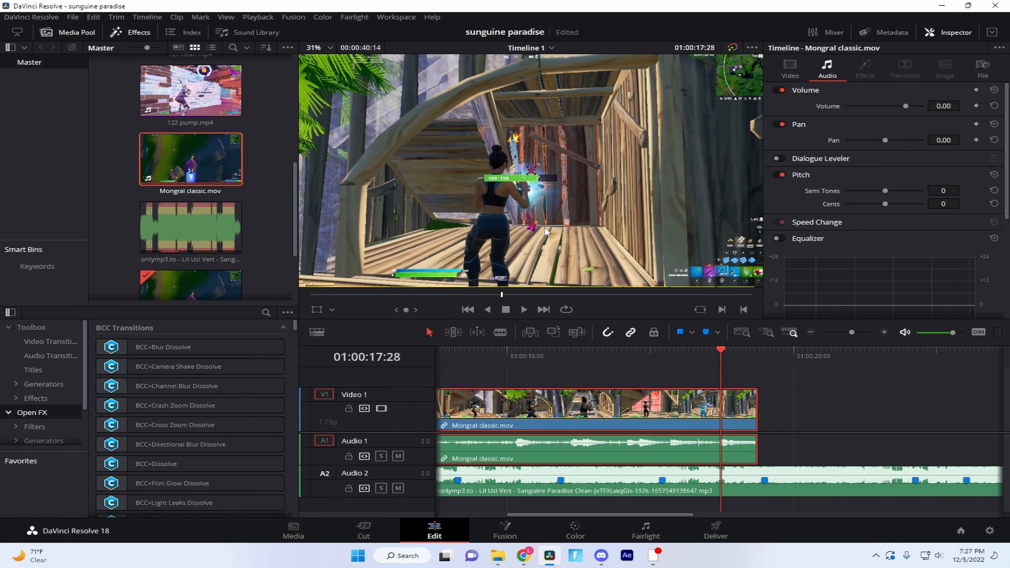
key("Left")
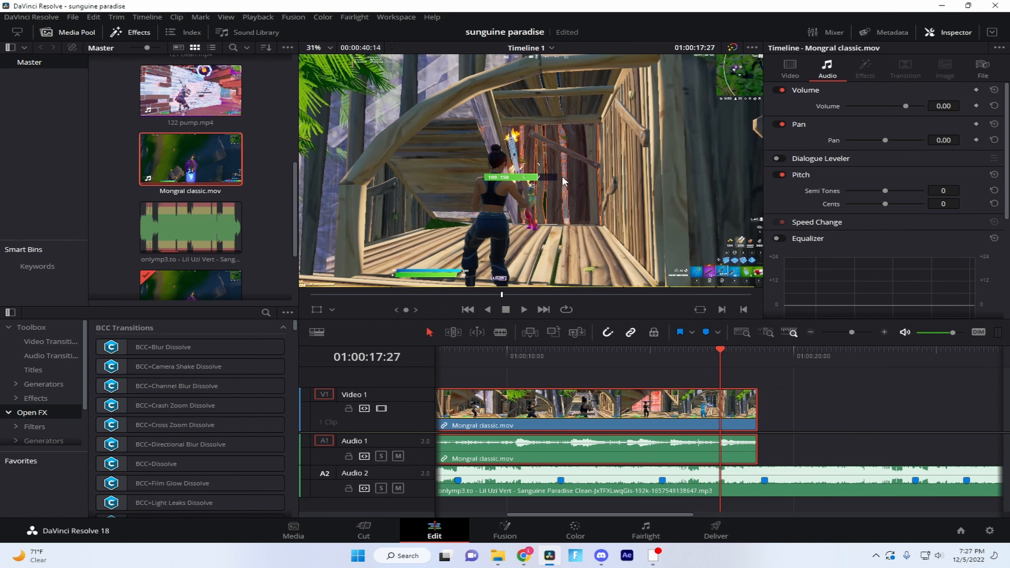
key("Right")
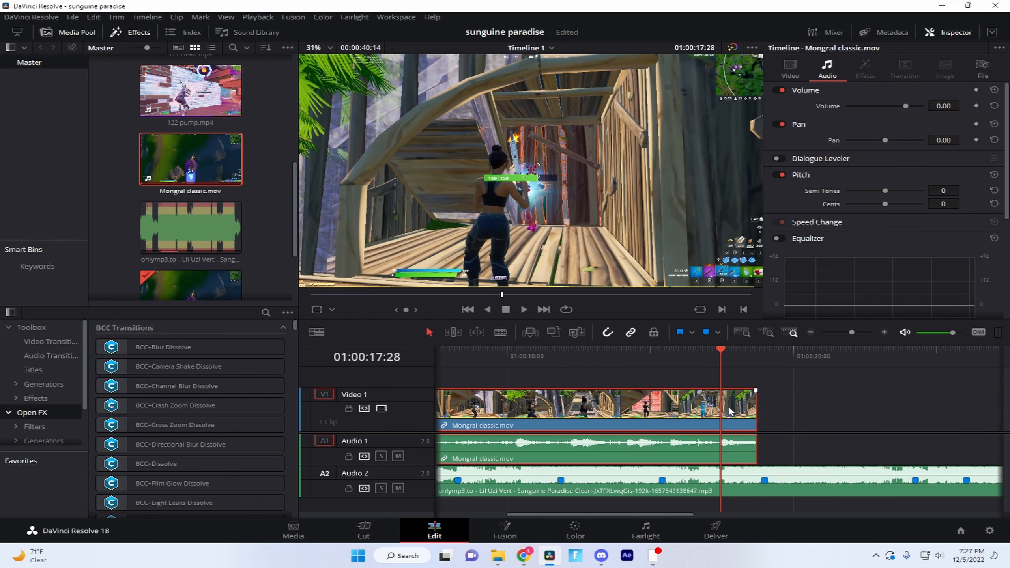
key("m")
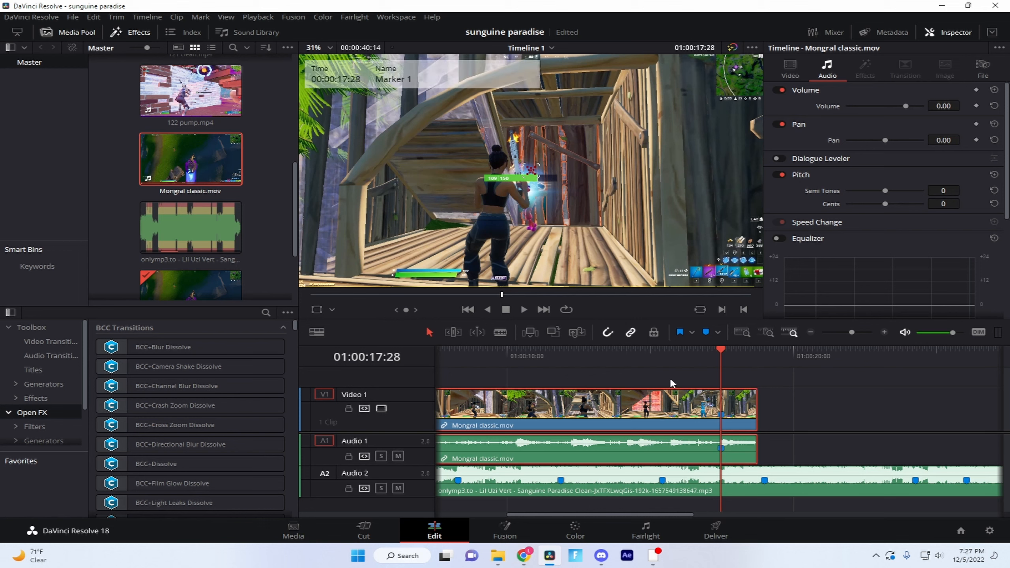
Step: Align the shortened clip's marker with the song's first marker at 01:00:08:17 and extend the clip's start back to the timeline start
left_click(814, 333)
left_click_drag(438, 417, 549, 410)
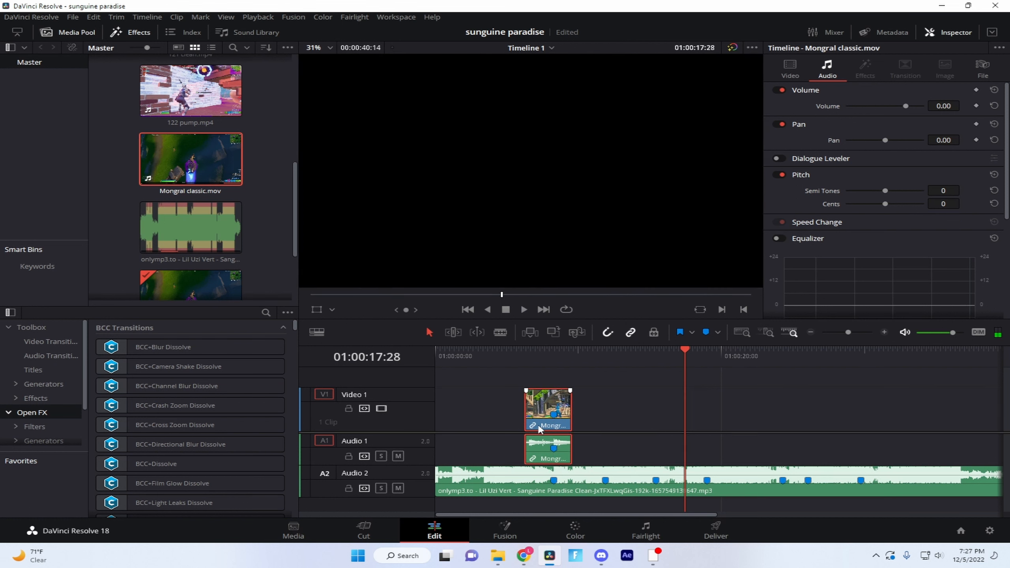
left_click(558, 354)
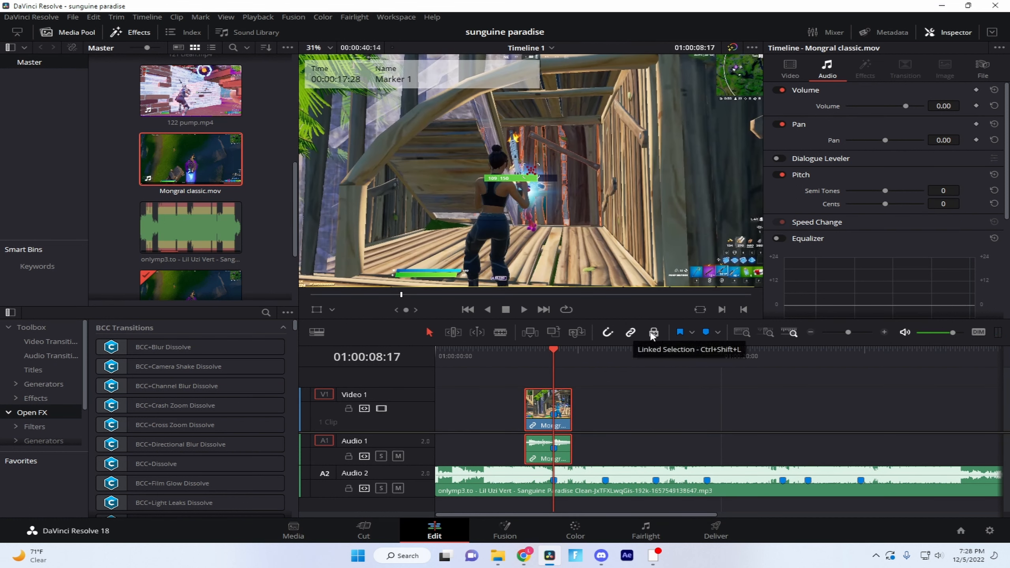
left_click_drag(526, 405, 438, 404)
Step: Play the timeline from the beginning through the shot to check its sync with the song
key("Home")
key("space")
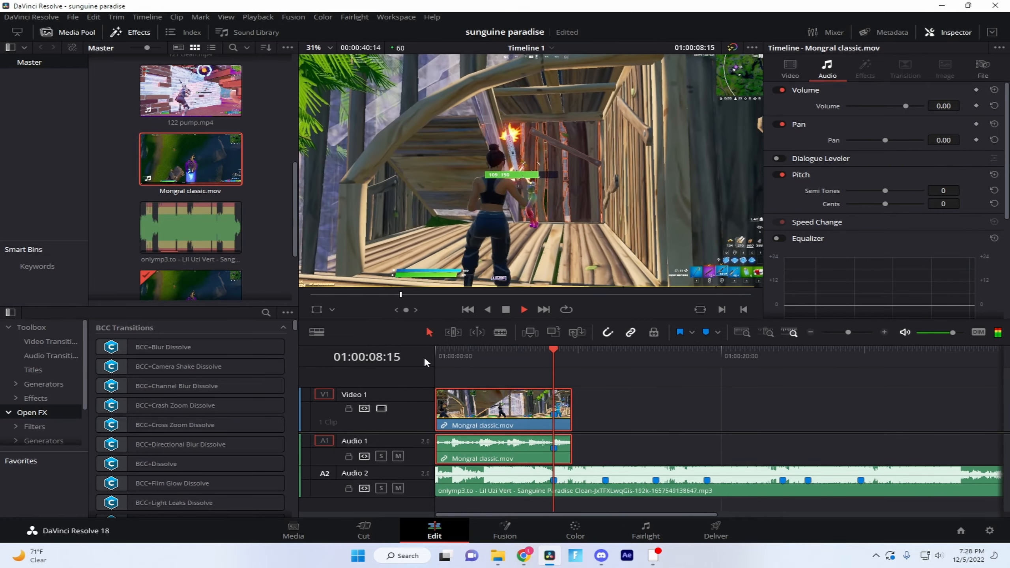
key("space")
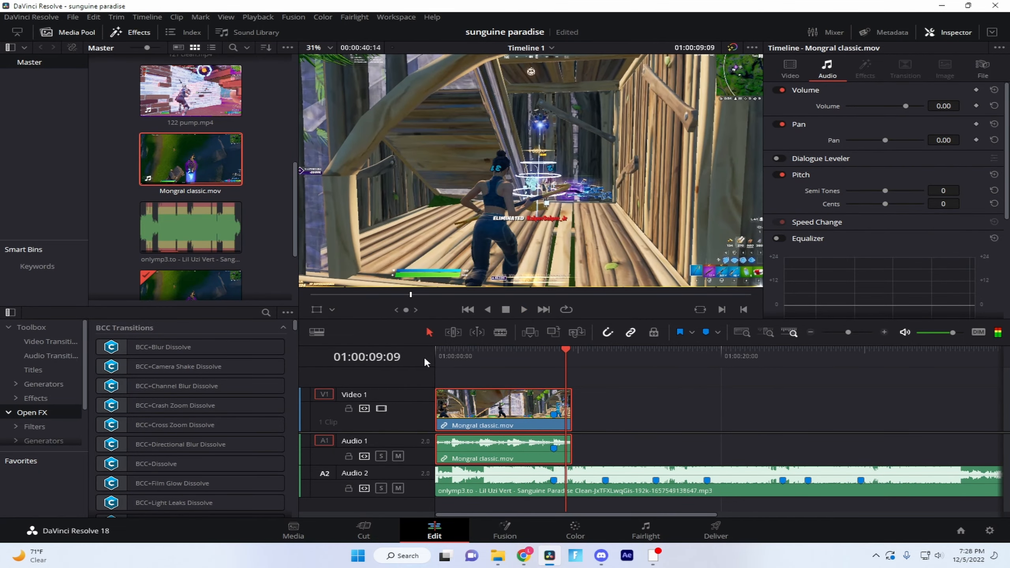
Step: Raise the Mongral classic.mov clip's saturation to 65 in the primary color wheels and return to the edit timeline
left_click(555, 361)
left_click(626, 406)
left_click(531, 424)
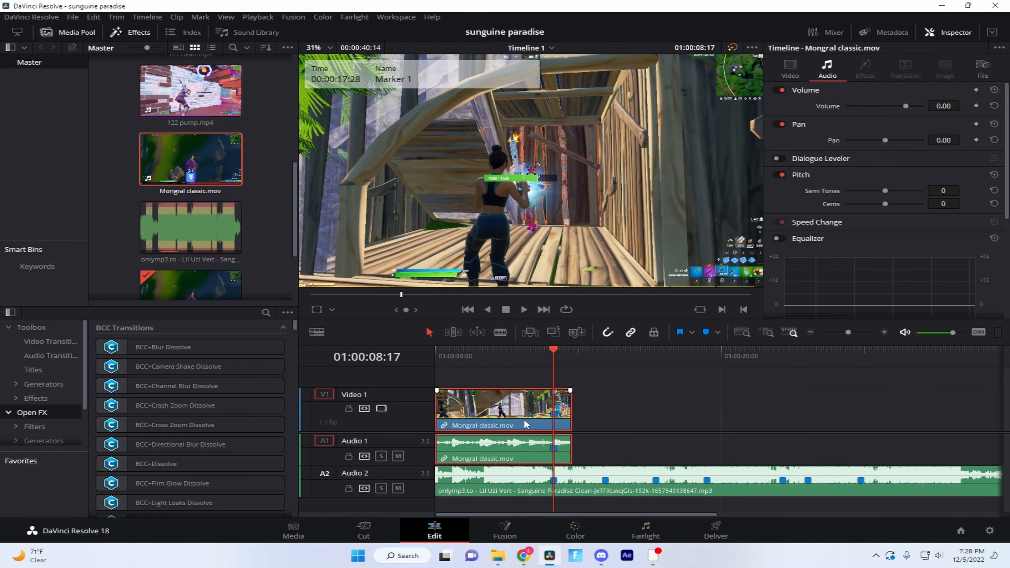
left_click(575, 529)
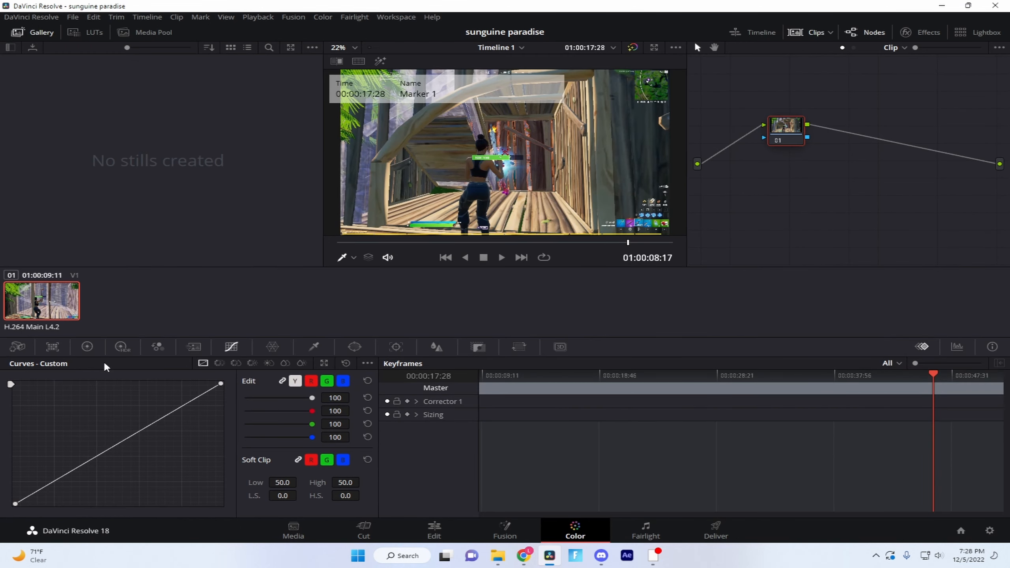
left_click(95, 351)
double_click(235, 508)
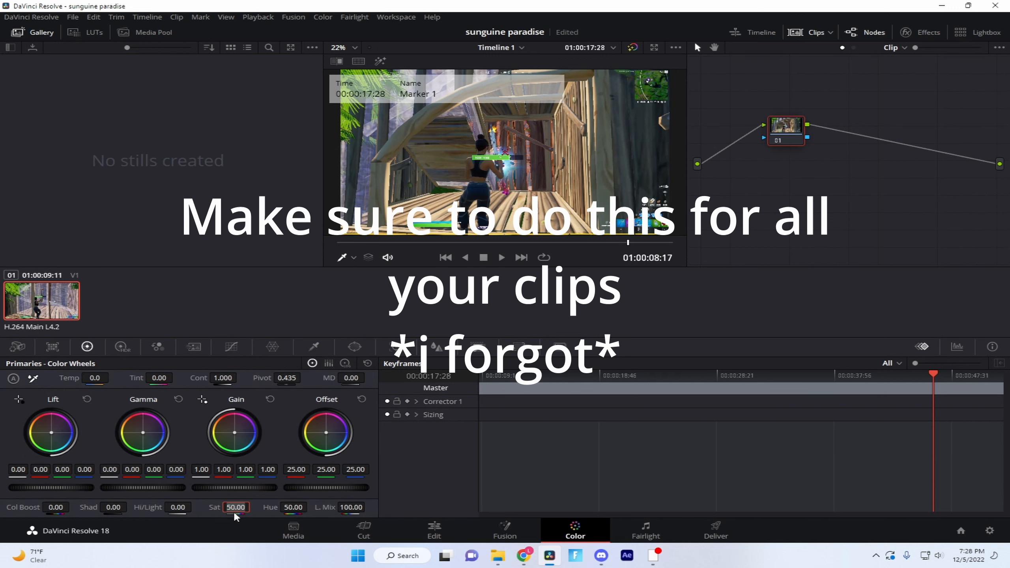
key("BackSpace")
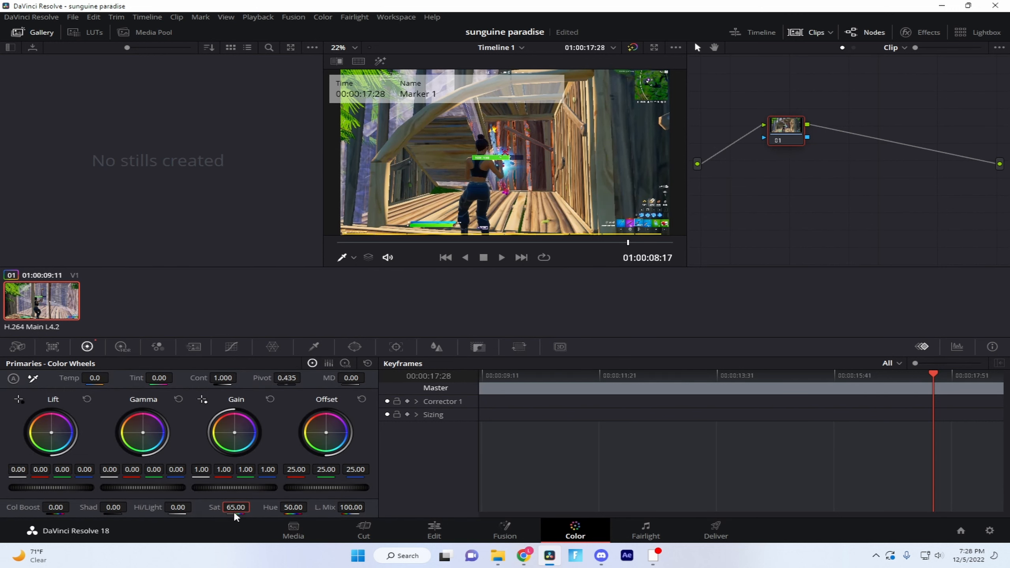
left_click(434, 531)
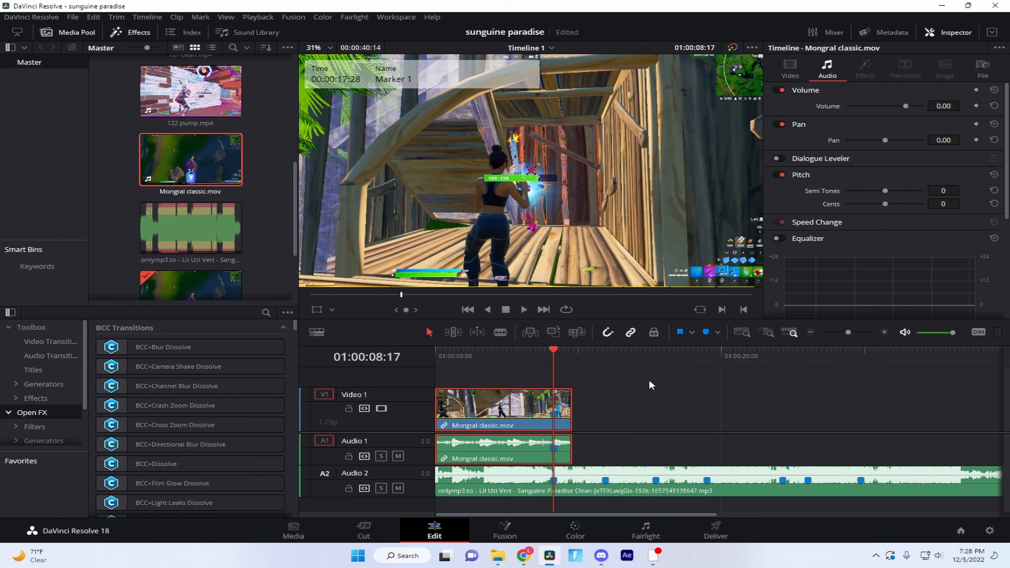
Step: Unlink the Mongral classic.mov video from its audio and clear the selection
scroll(628, 431, "up", 2)
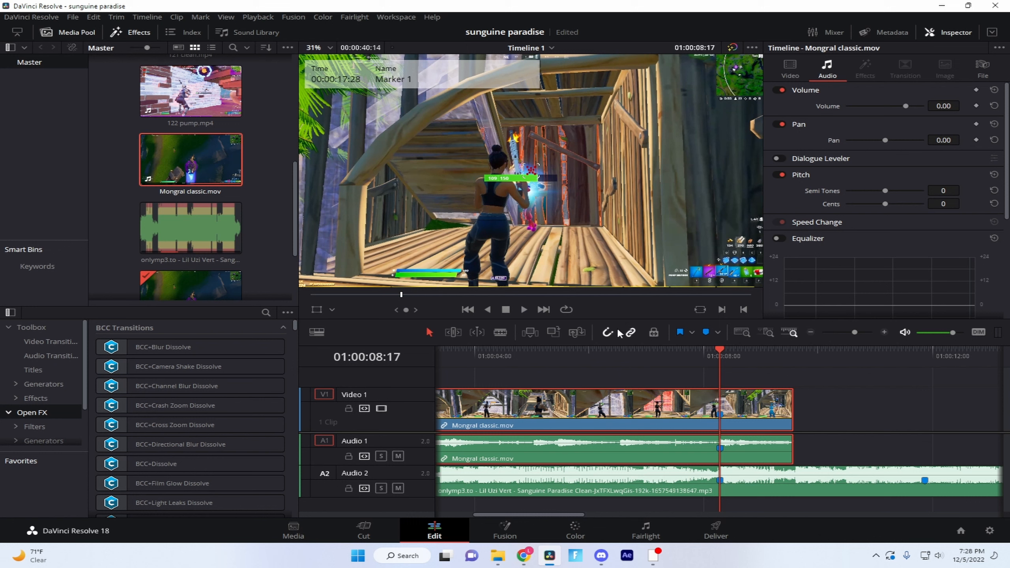
right_click(642, 413)
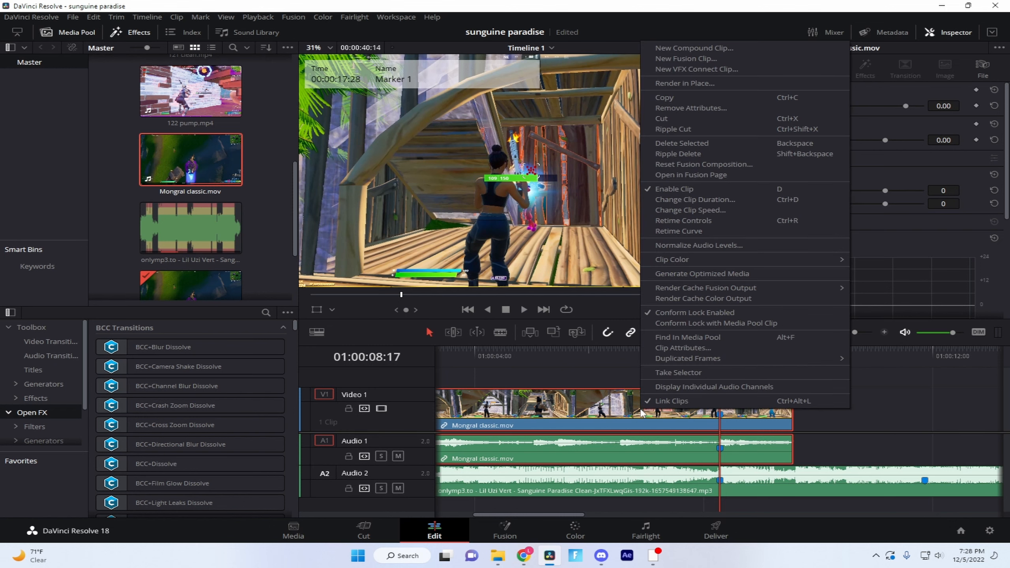
left_click(660, 401)
left_click(637, 361)
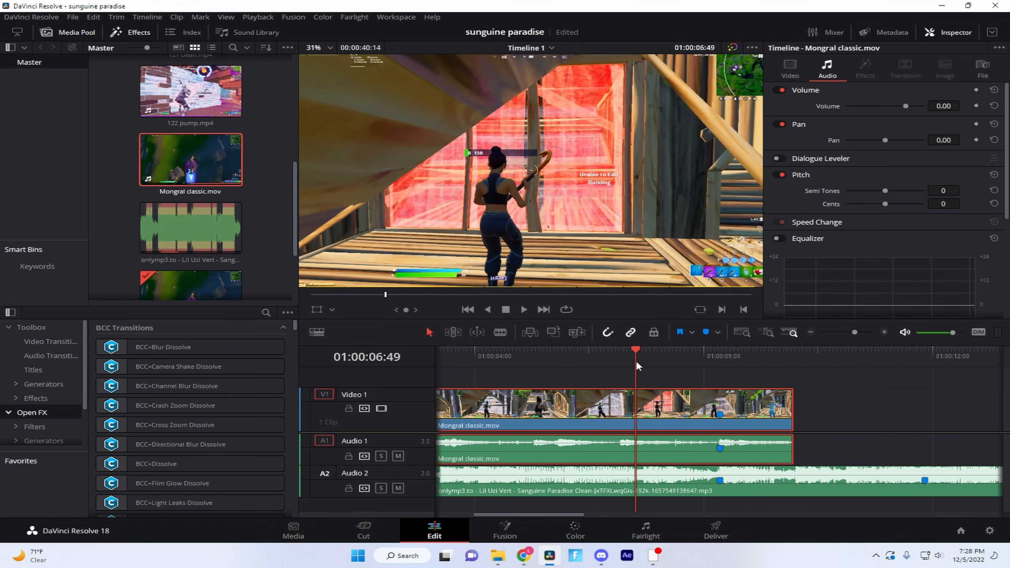
left_click(703, 380)
Step: Show the retime controls on the video clip and add a speed point at the 01:00:08:17 marker
left_click(720, 352)
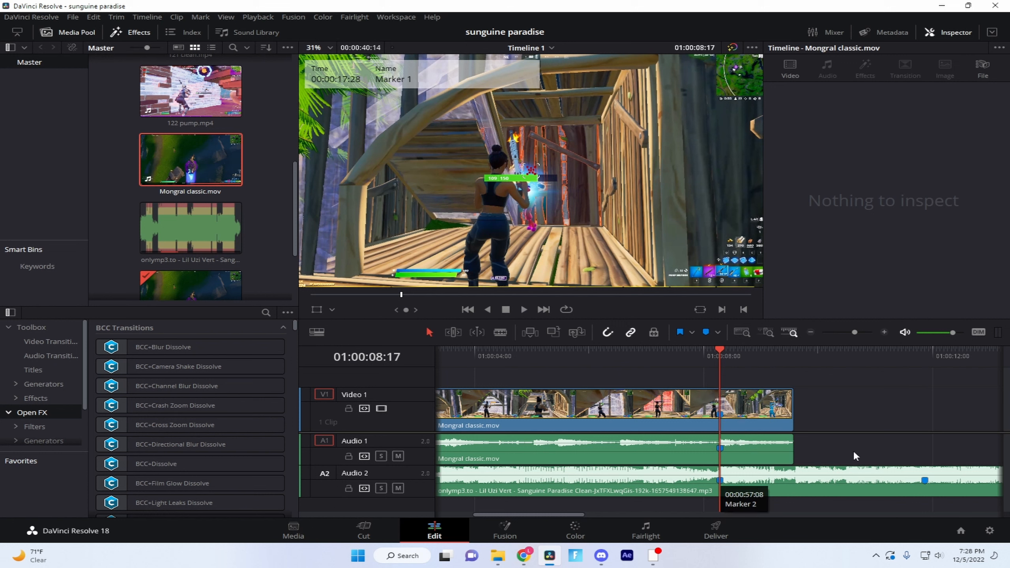
left_click(570, 413)
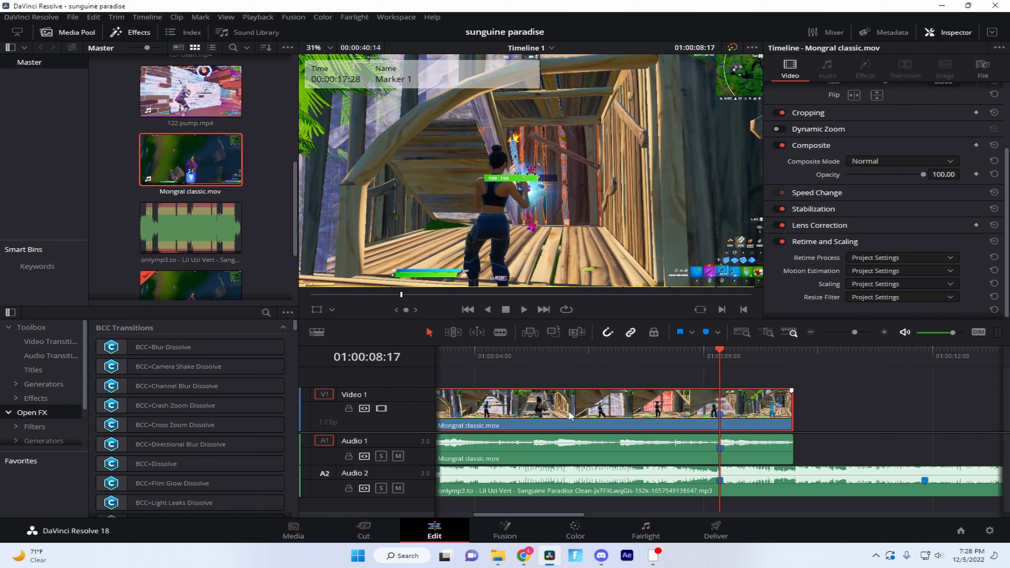
right_click(576, 414)
left_click(628, 269)
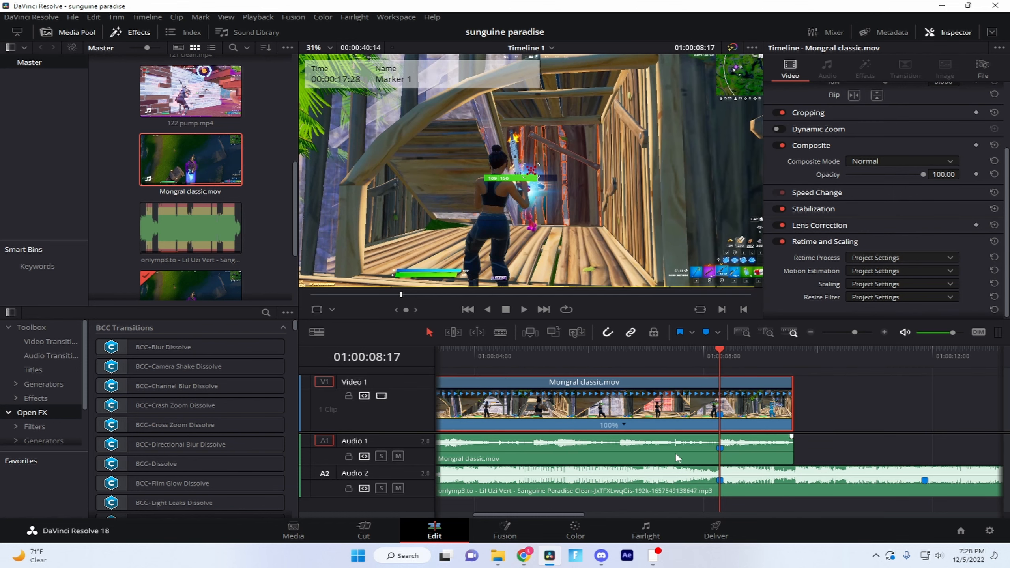
left_click(623, 425)
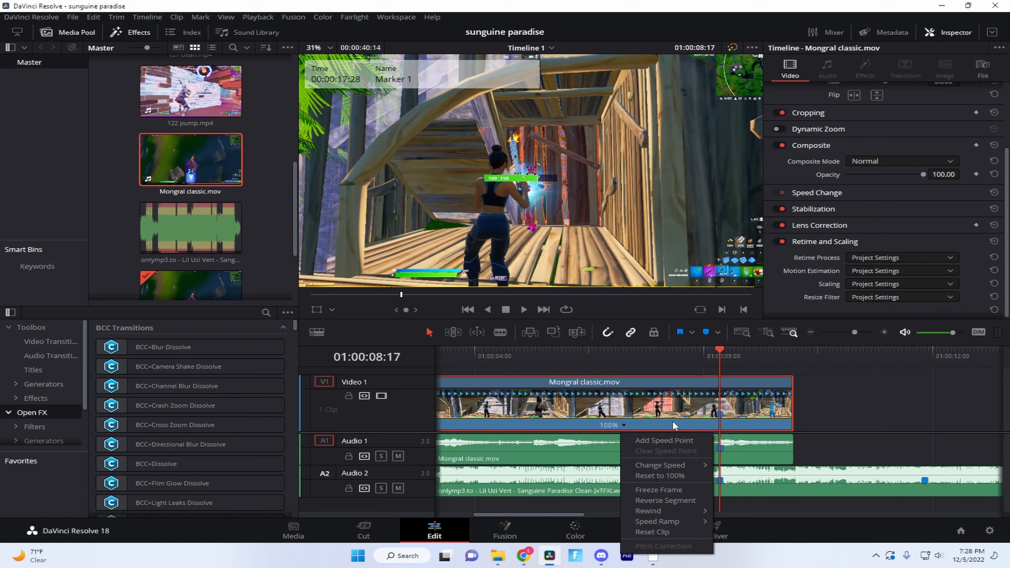
left_click(653, 439)
Step: Add a second speed point to the video clip seven frames before the marker, at 01:00:08:10
left_click(883, 333)
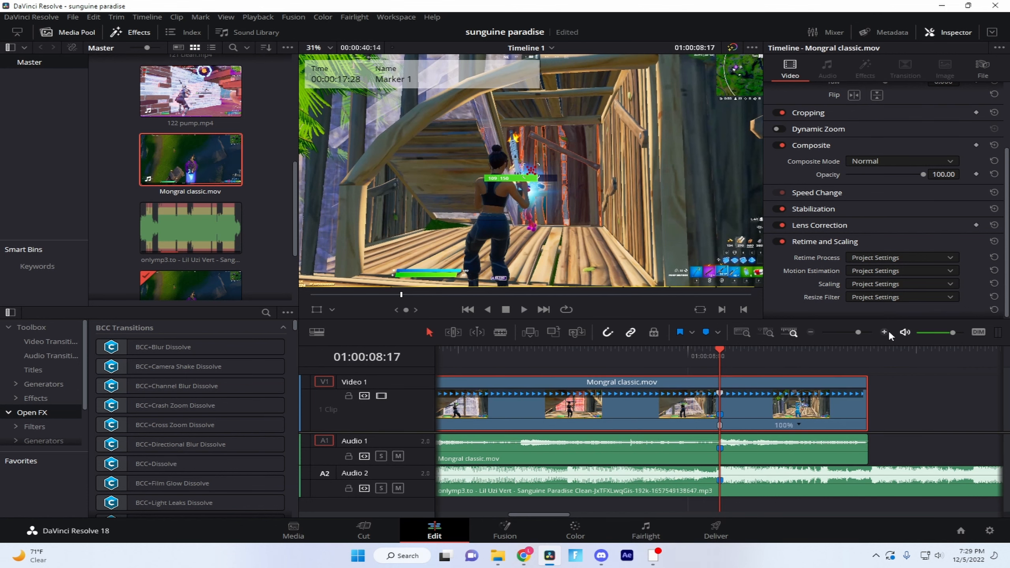
left_click(883, 333)
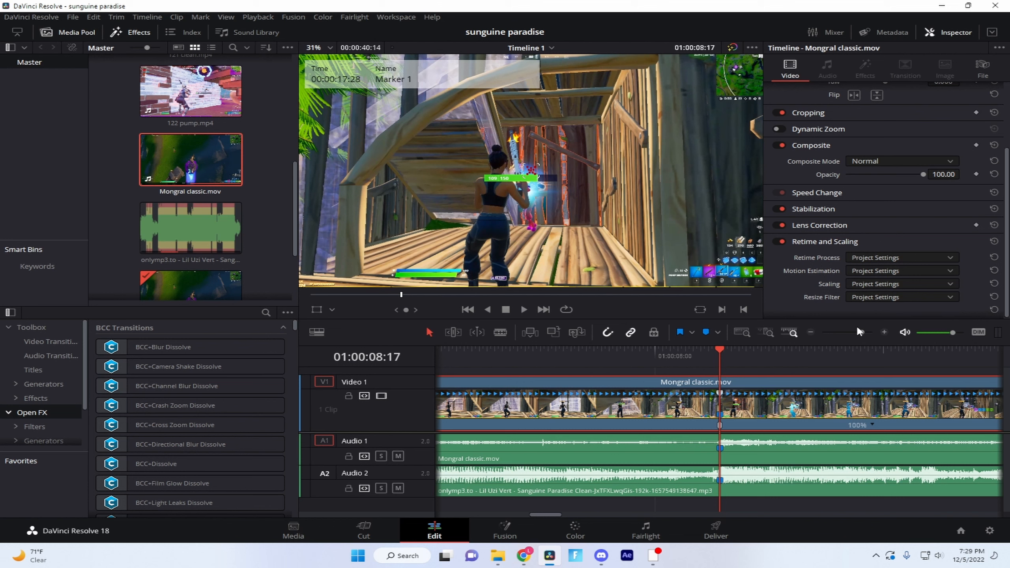
key("Left")
key("Left")
key("Left")
key("Left")
key("Left")
key("Left")
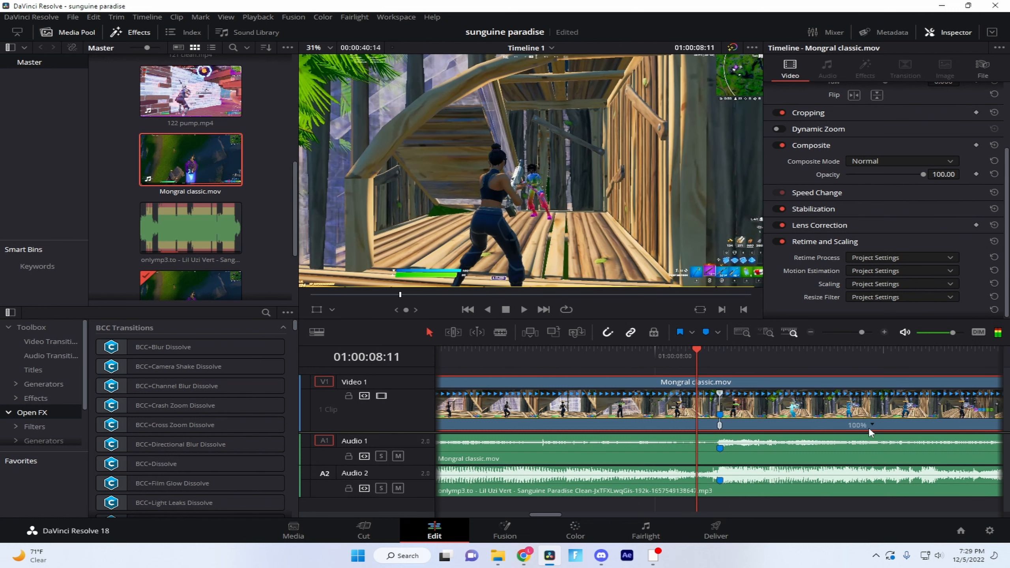
key("Left")
left_click(873, 425)
left_click(897, 441)
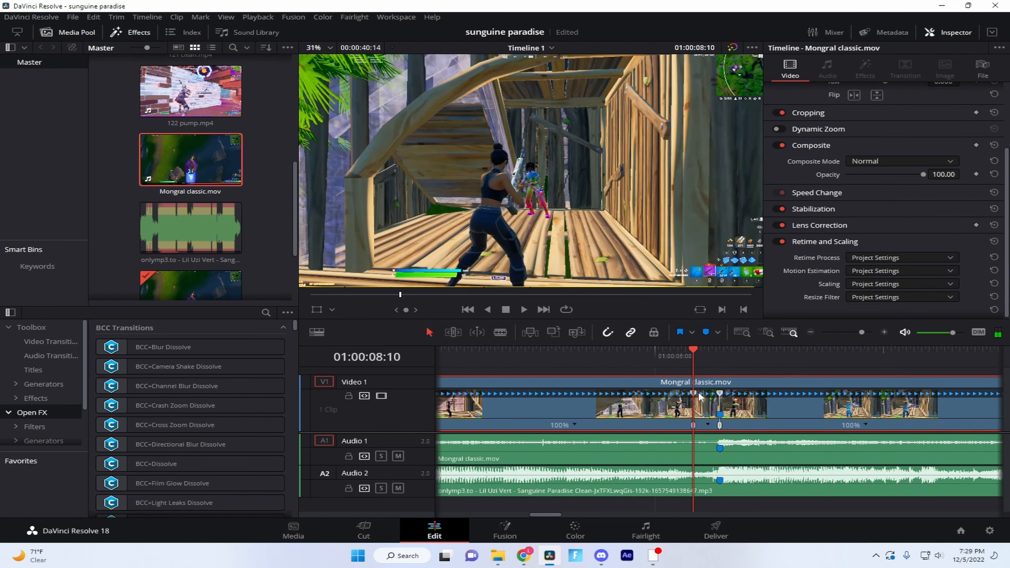
Step: Add a third speed point to the video clip three frames earlier, at 01:00:08:07
left_click(886, 332)
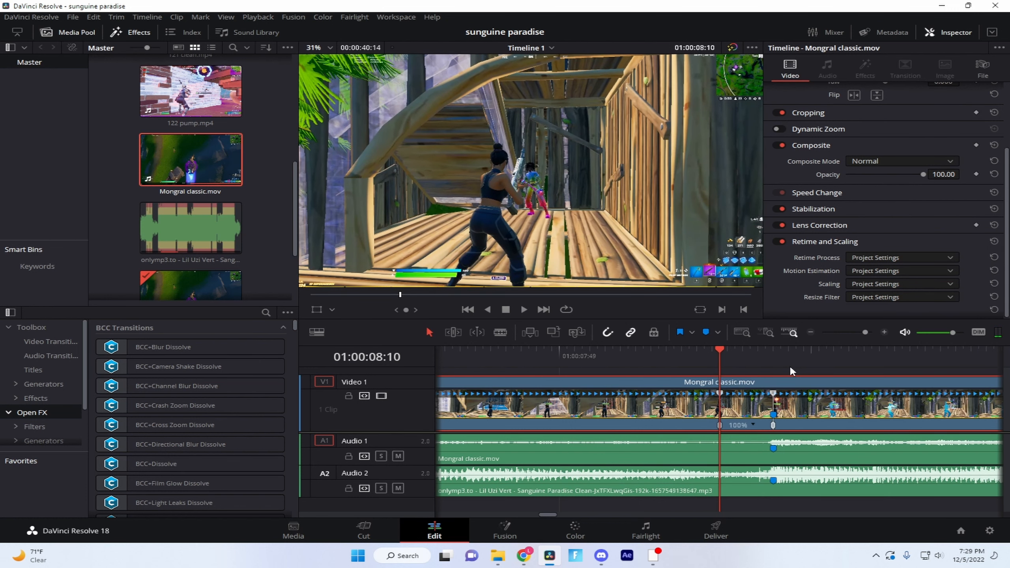
key("Left")
key("Left")
key("Left")
left_click(753, 426)
left_click(787, 441)
Step: Set the speed of the short segment between the two earliest speed points to 50%
left_click(710, 424)
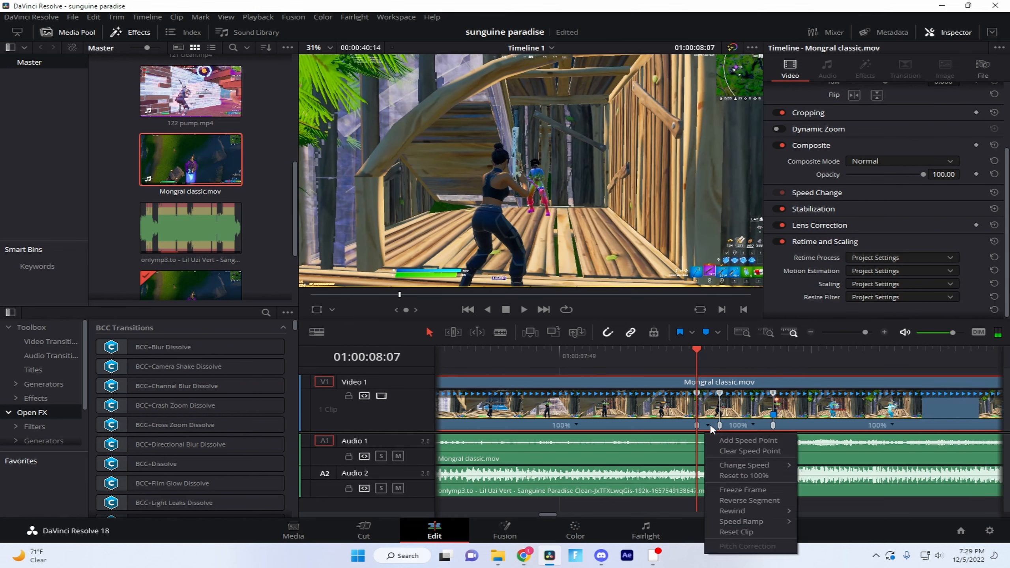
mouse_move(720, 462)
left_click(818, 480)
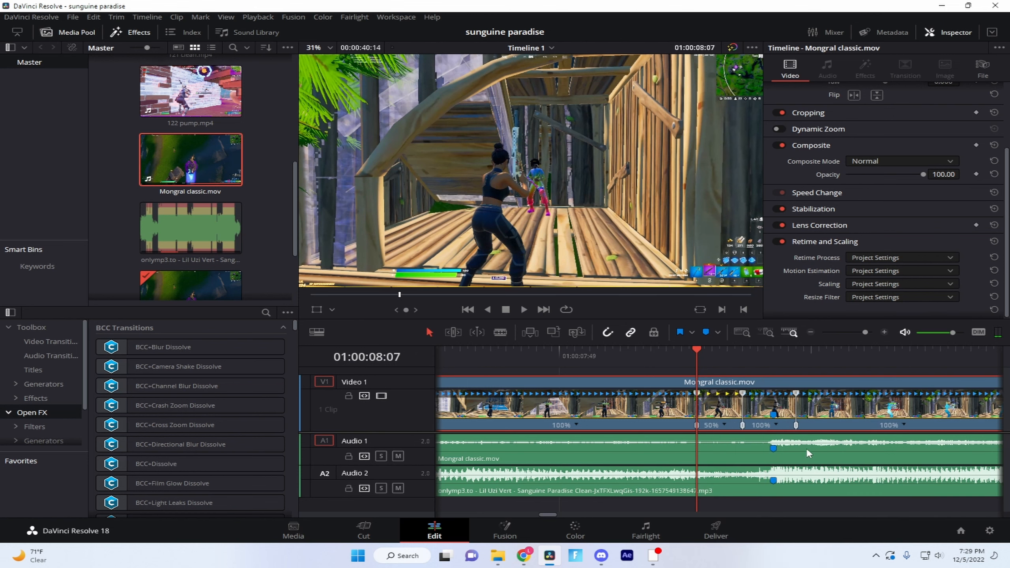
Step: Set the speed of the short segment just before the marker to 400%
left_click(777, 427)
mouse_move(812, 469)
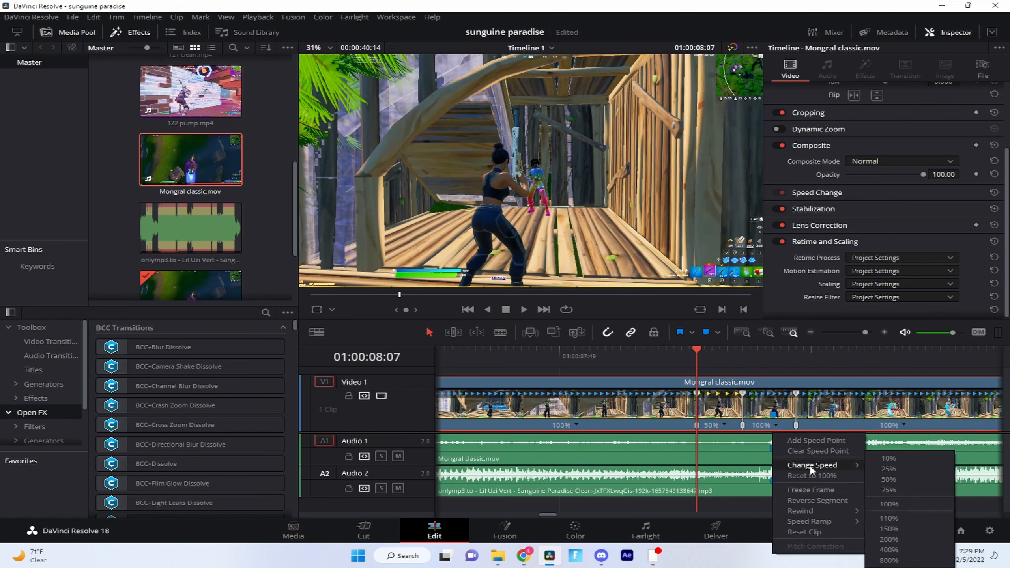
left_click(896, 552)
Step: Move the clip two frames later so its shot marker lines up with the song marker at 01:00:08:17
left_click(774, 355)
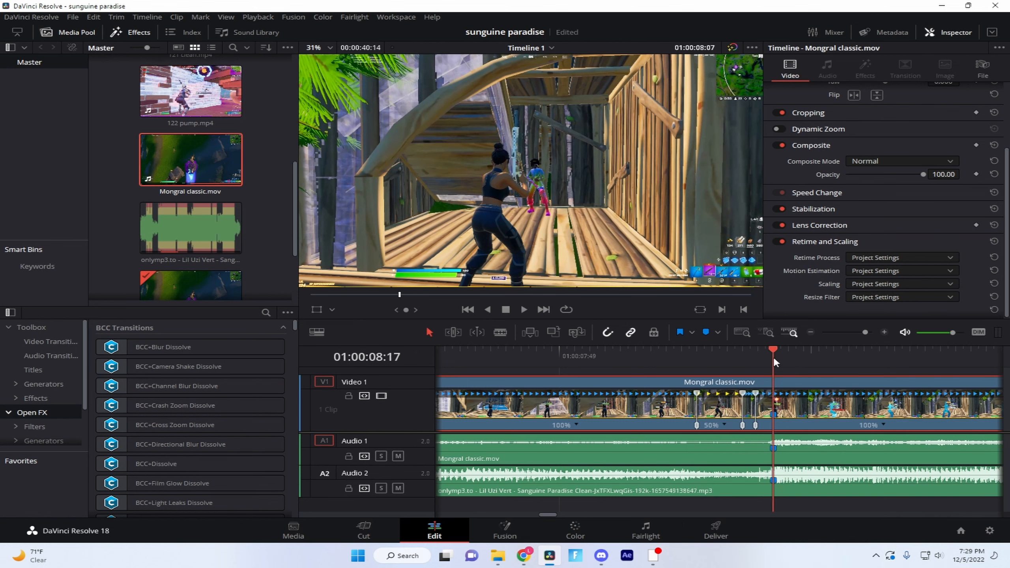
left_click_drag(863, 338, 870, 337)
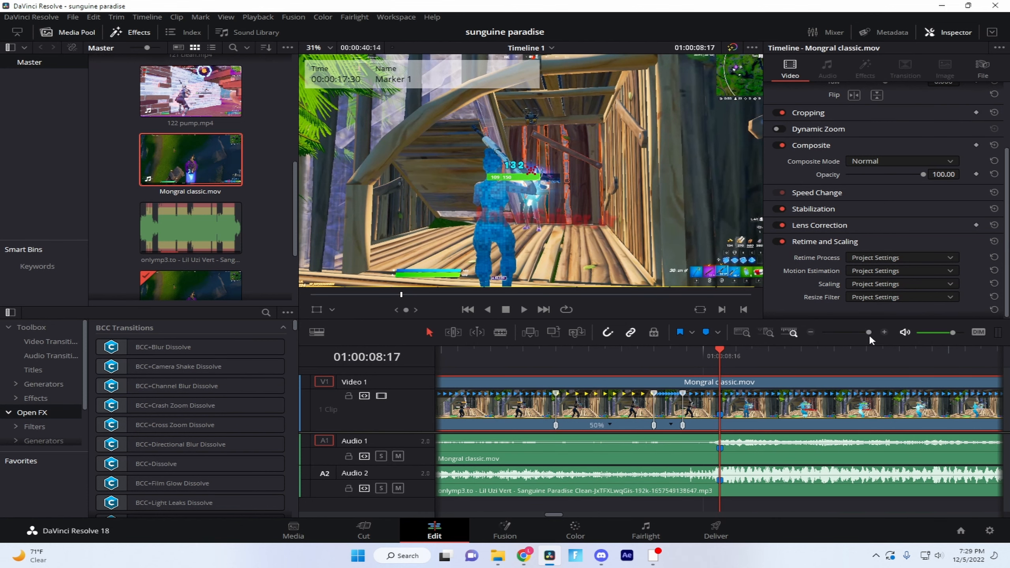
key("Left")
key("Left")
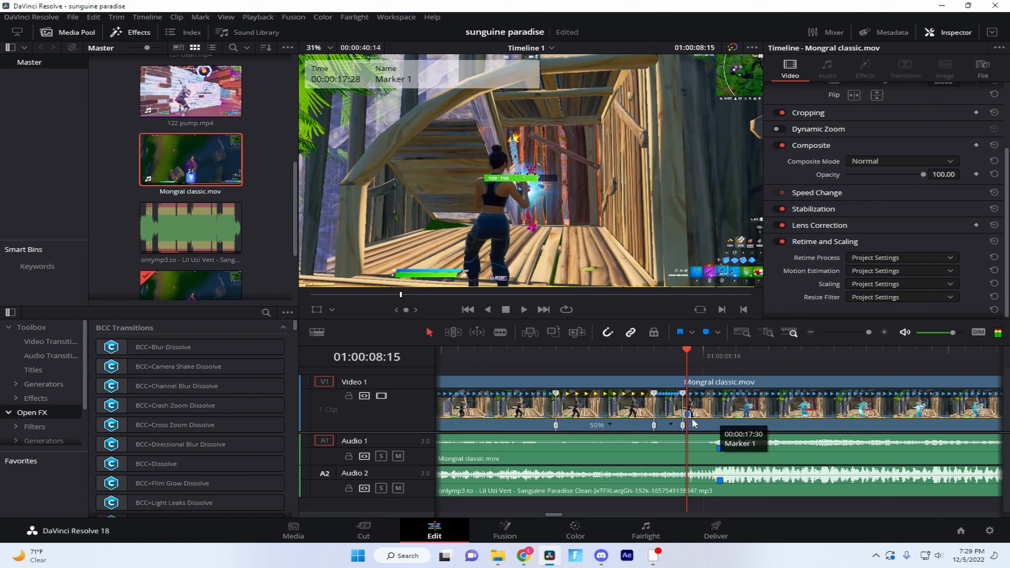
left_click_drag(724, 405, 755, 405)
left_click(811, 331)
left_click(811, 331)
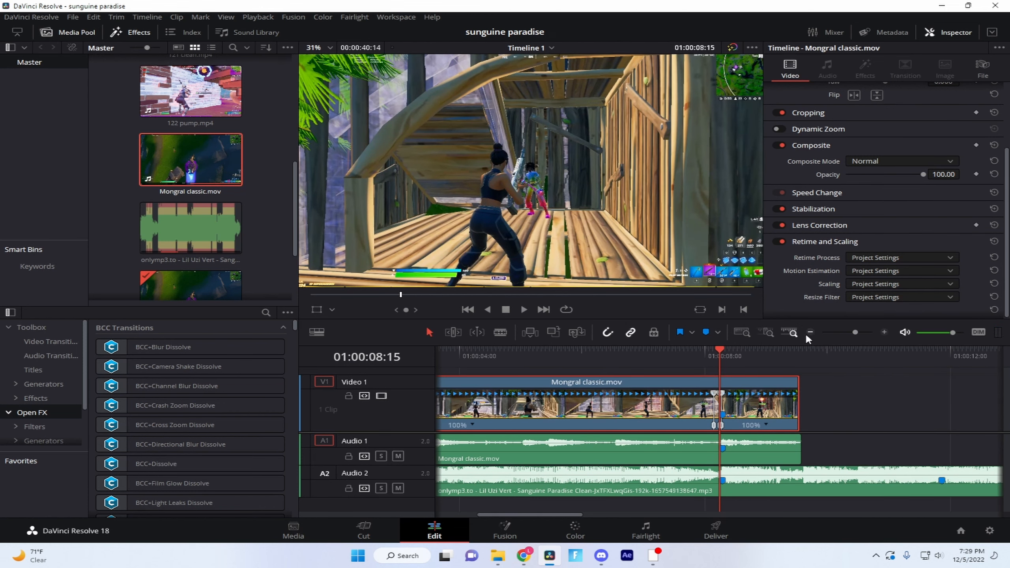
left_click(810, 332)
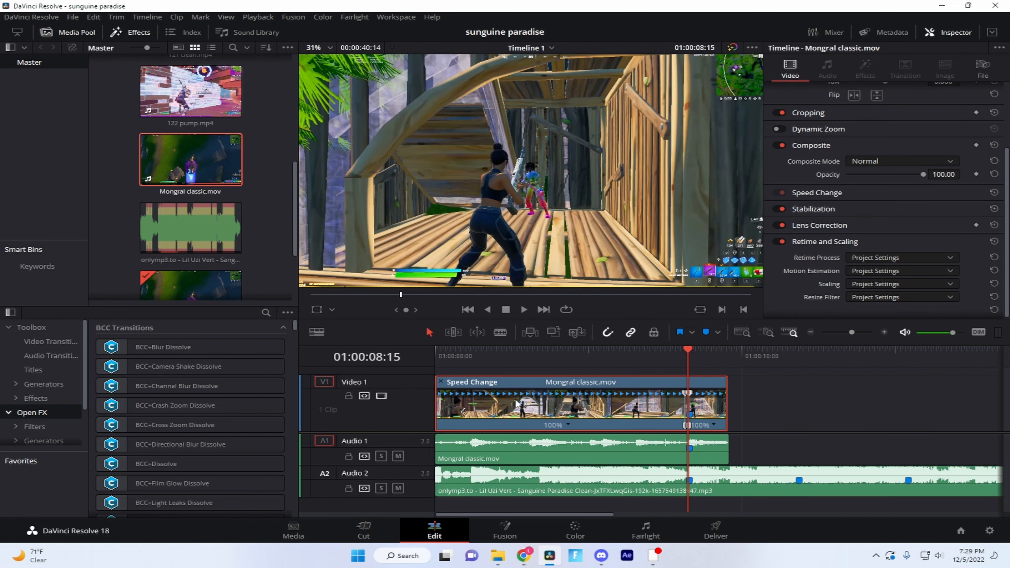
Step: Add a speed point to the video clip five frames after the marker, at 01:00:08:22
left_click_drag(851, 331, 873, 333)
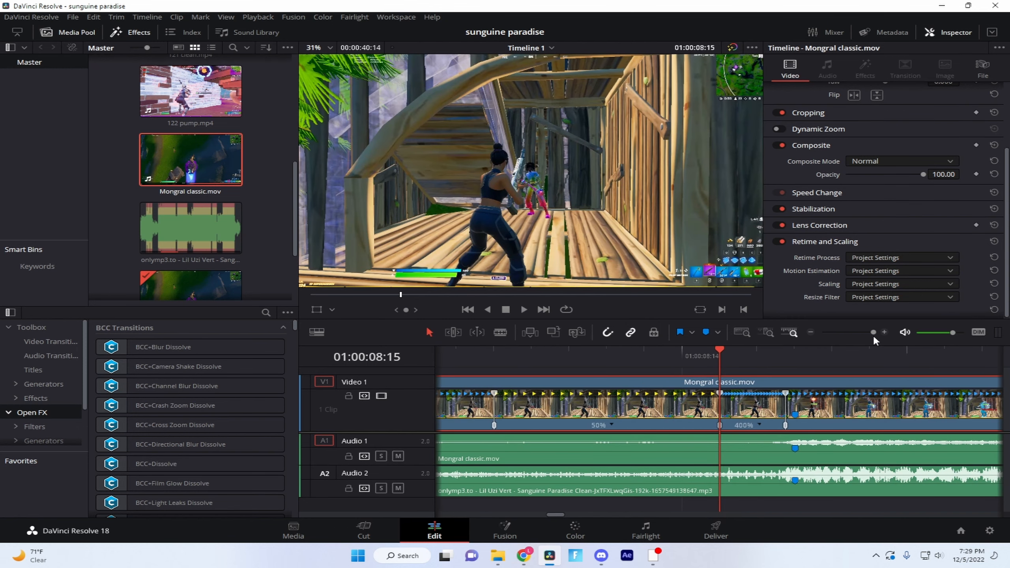
left_click(795, 352)
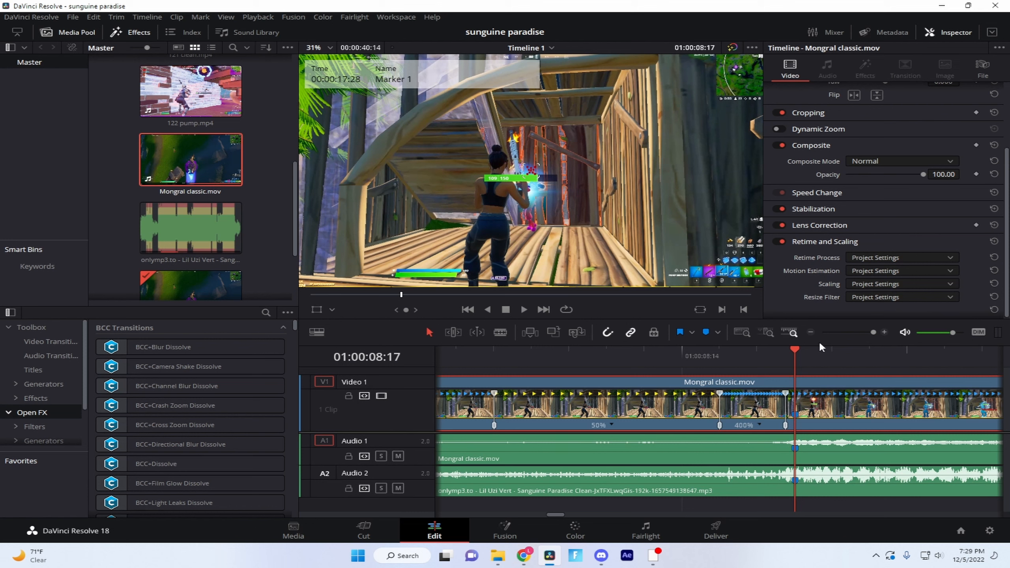
key("Right")
key("Right")
key("Right")
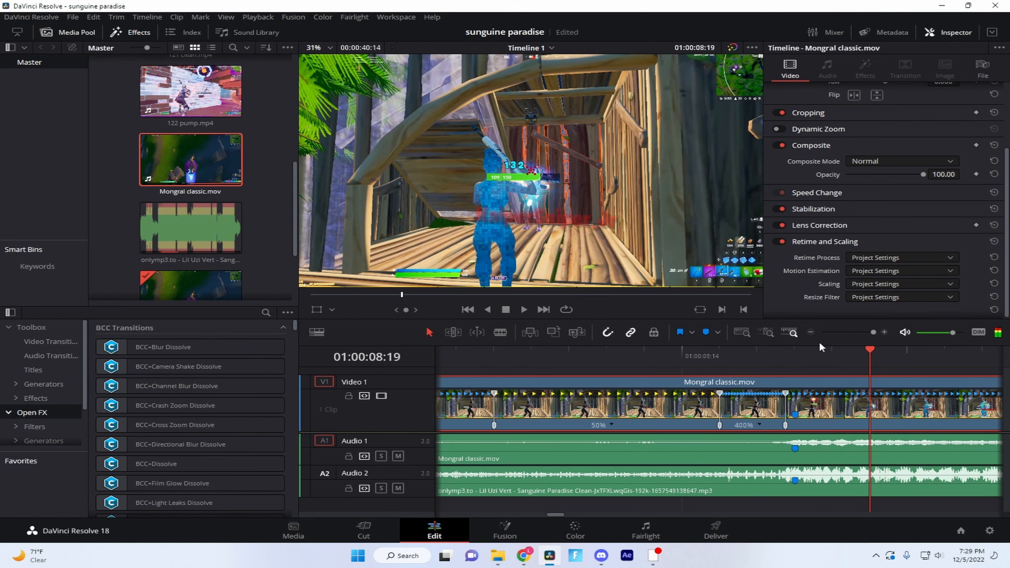
key("Right")
key("Right")
left_click(759, 426)
left_click(778, 445)
left_click(891, 425)
left_click(895, 450)
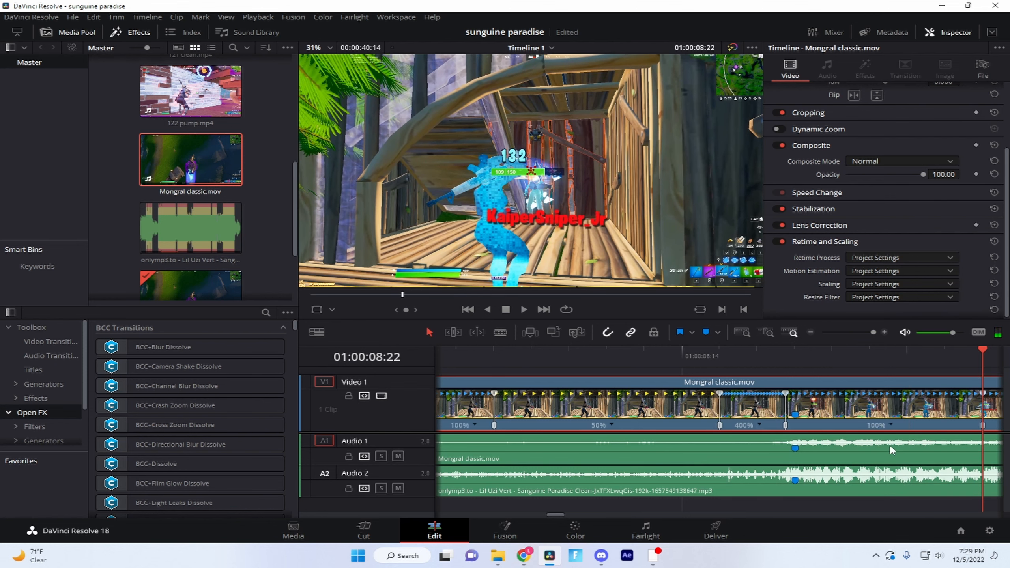
Step: Set the speed of the segment around the marker to 150% and of the clip's final segment to 50%
left_click(891, 425)
mouse_move(901, 463)
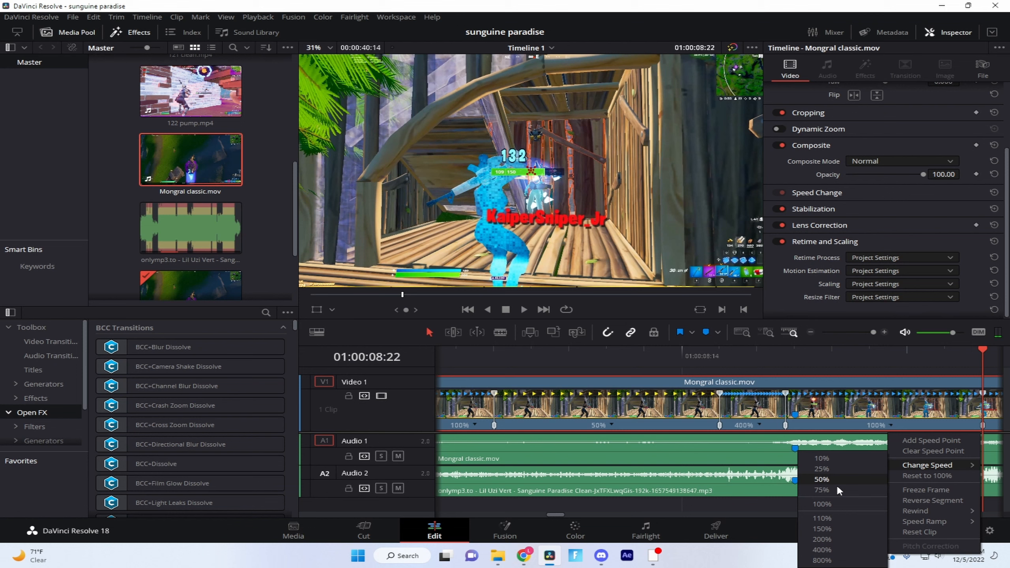
left_click(814, 528)
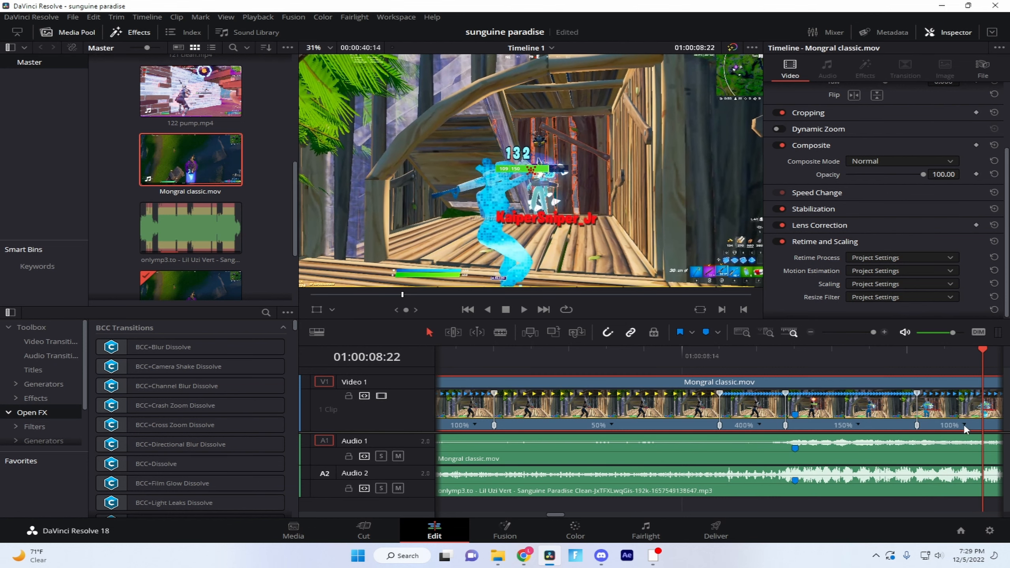
left_click(965, 425)
mouse_move(956, 466)
left_click(837, 477)
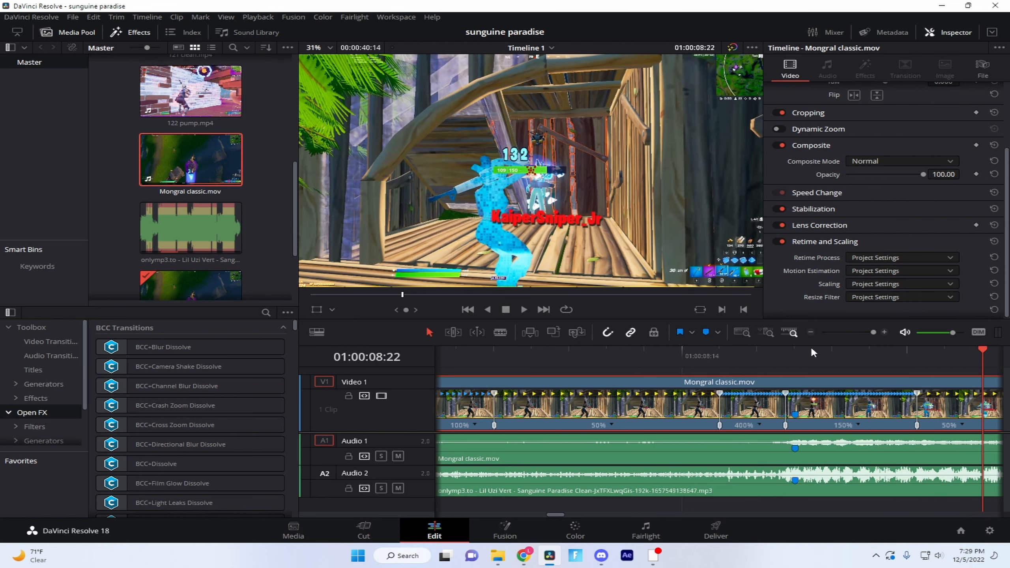
Step: Trim the end of the slowed video clip back to the end of its audio
left_click(811, 332)
left_click(811, 332)
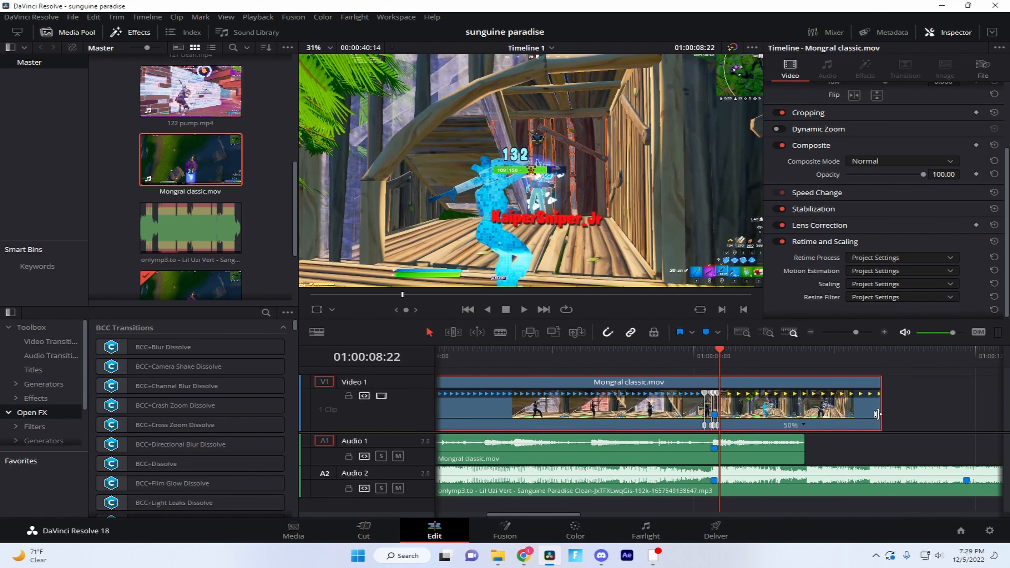
left_click_drag(886, 410, 804, 416)
Step: Trim the end of the clip and its audio to 01:00:09:17, one second after the marker
left_click(720, 363)
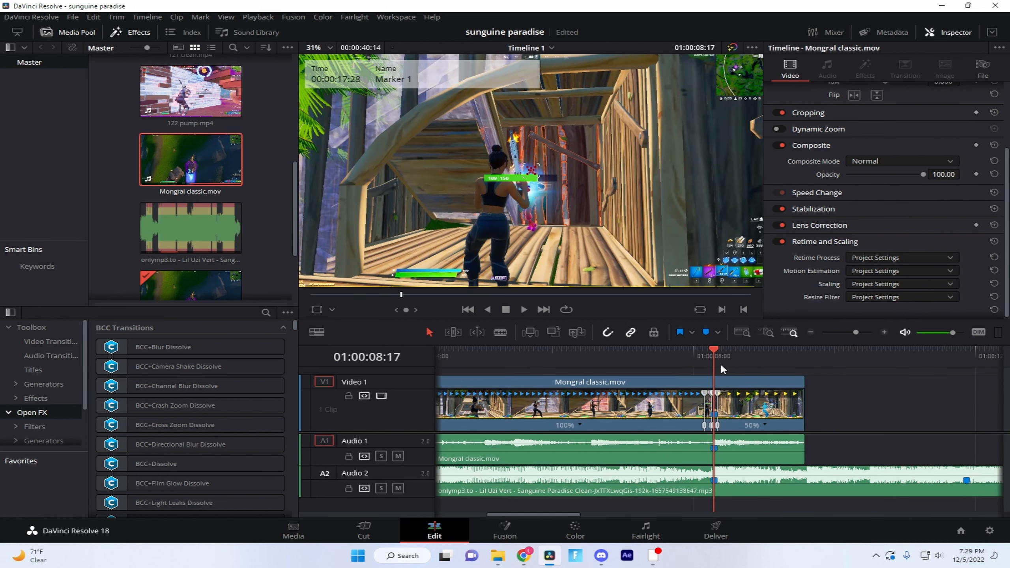
left_click(885, 332)
left_click(884, 332)
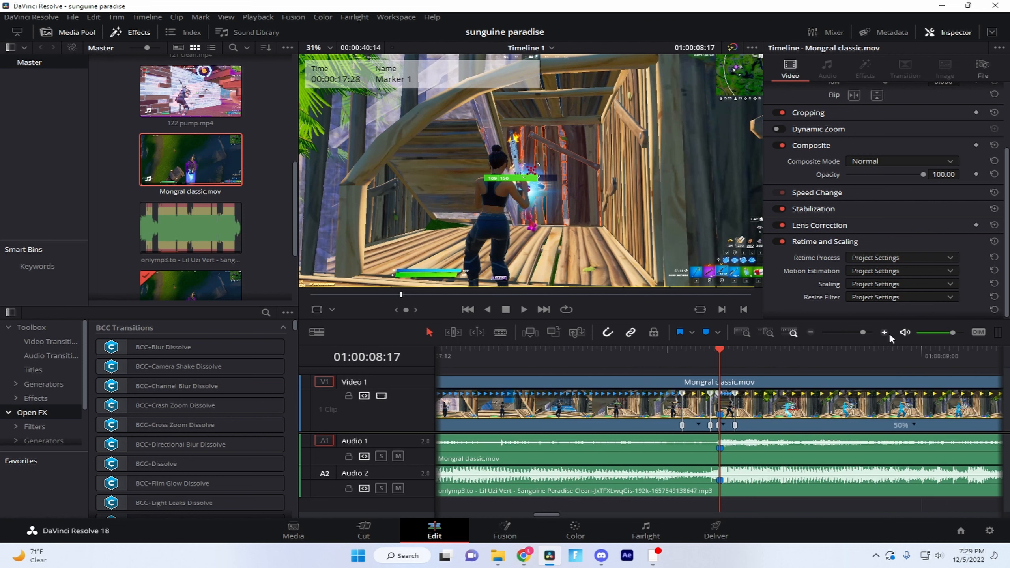
key("shift+Right")
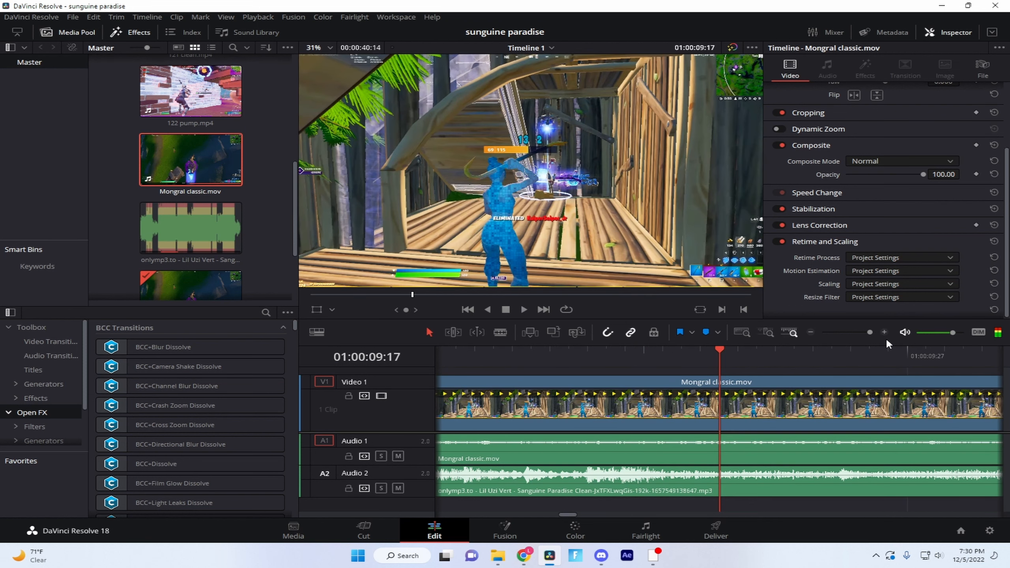
left_click(812, 332)
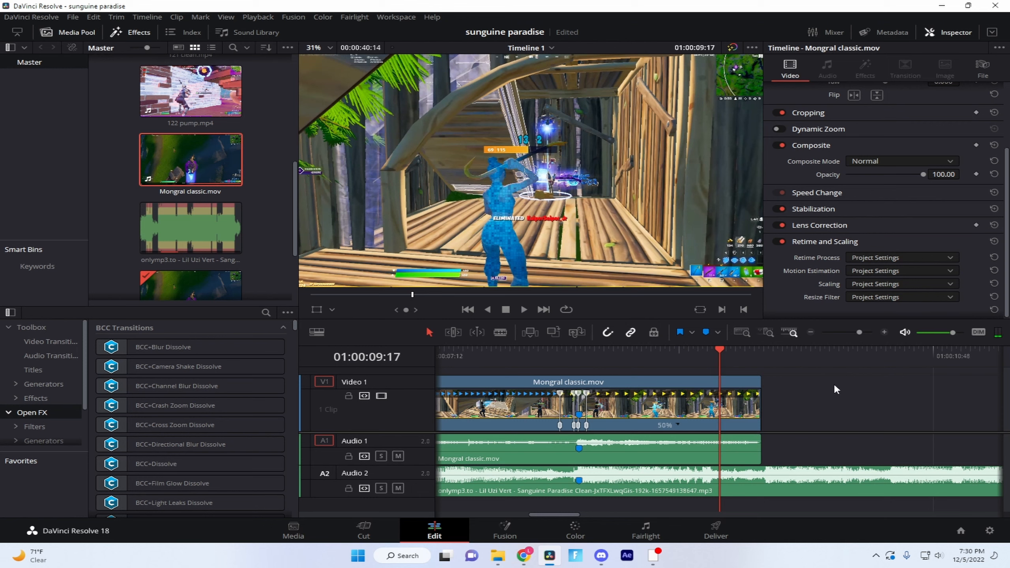
left_click(748, 416)
left_click_drag(753, 423, 718, 423)
left_click(816, 406)
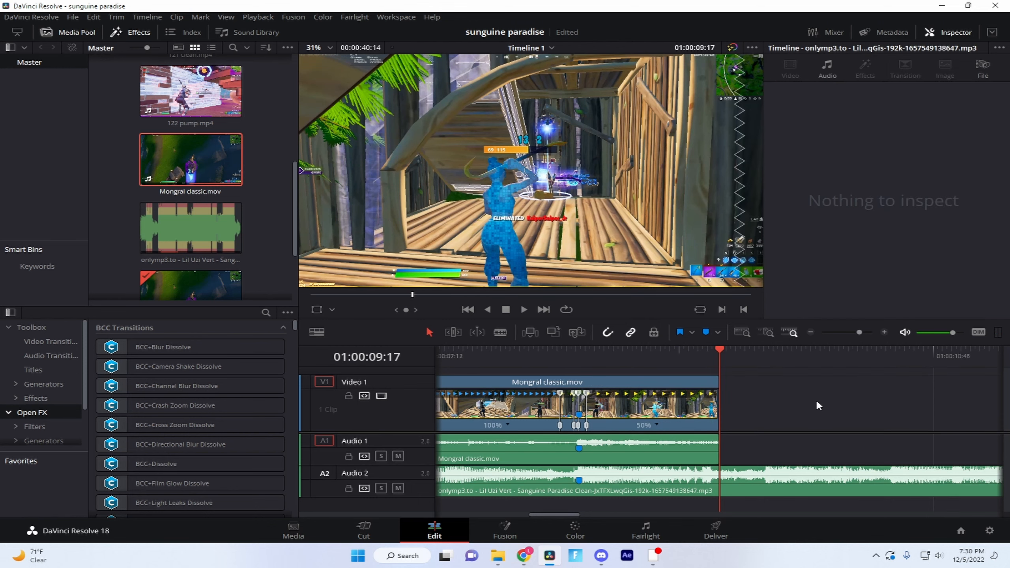
Step: Play back the section around the marker to check how the speed changes look with the song
left_click_drag(718, 355, 566, 374)
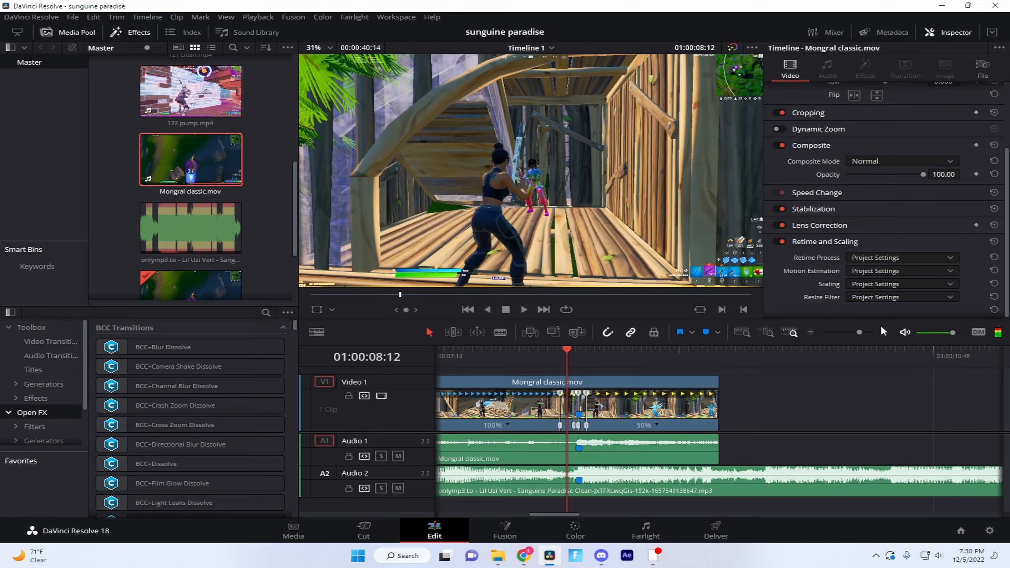
left_click(811, 335)
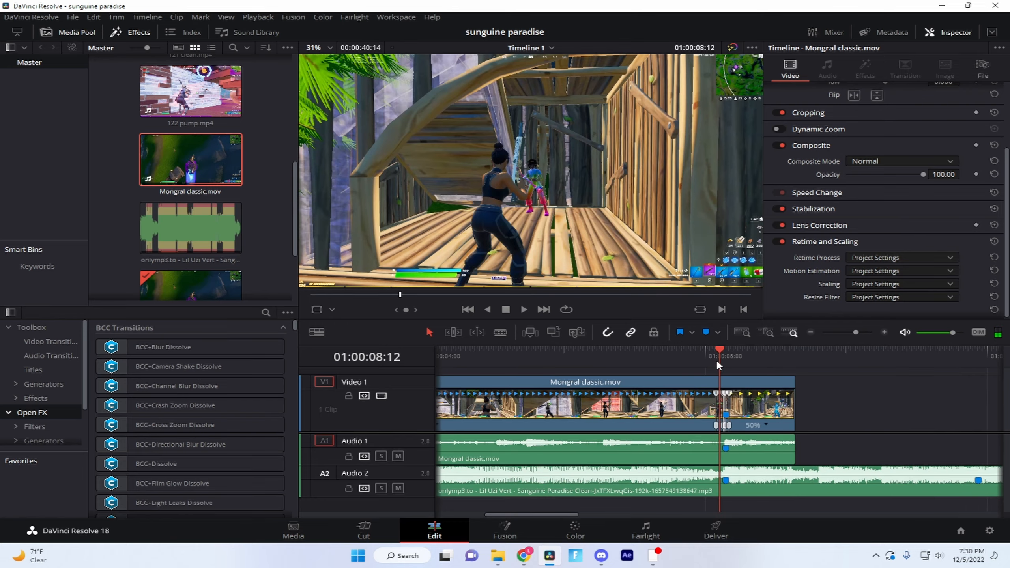
left_click_drag(717, 359, 645, 373)
key("space")
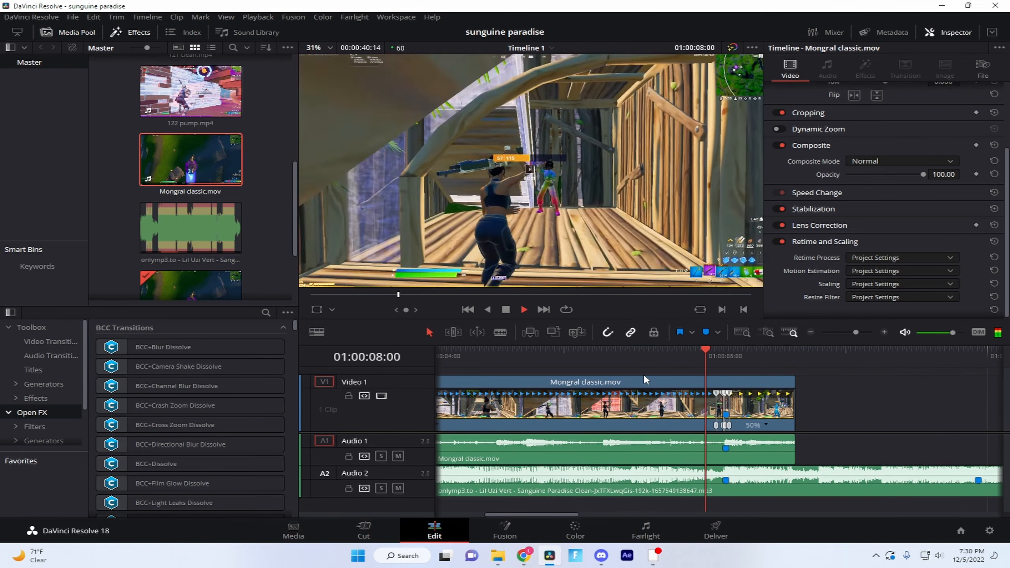
key("space")
left_click_drag(768, 351, 663, 358)
key("space")
left_click(672, 349)
key("space")
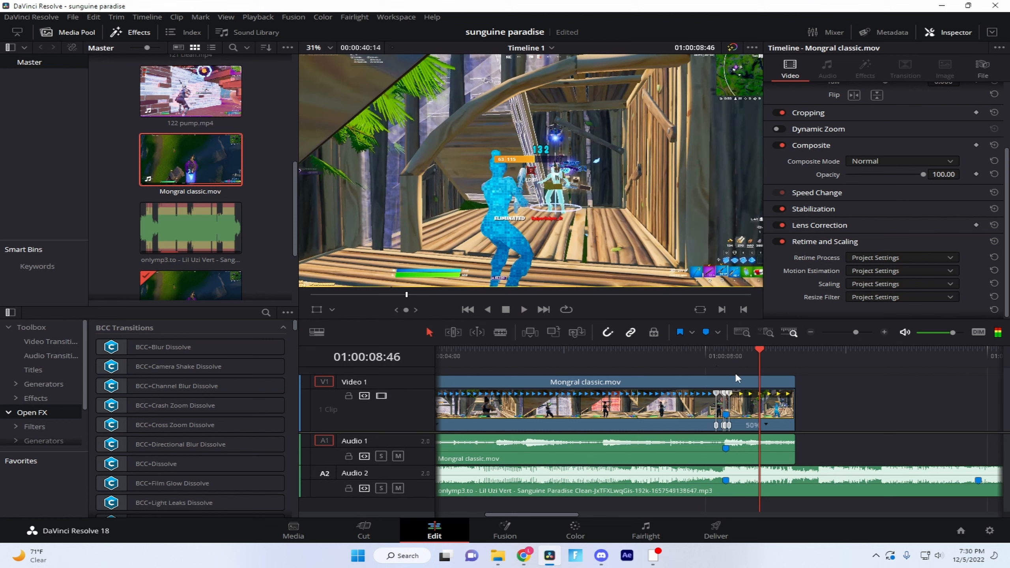
Step: Show the retime curve of the video clip and enlarge the video track area to fit it
left_click_drag(757, 359, 727, 360)
left_click(765, 408)
right_click(765, 411)
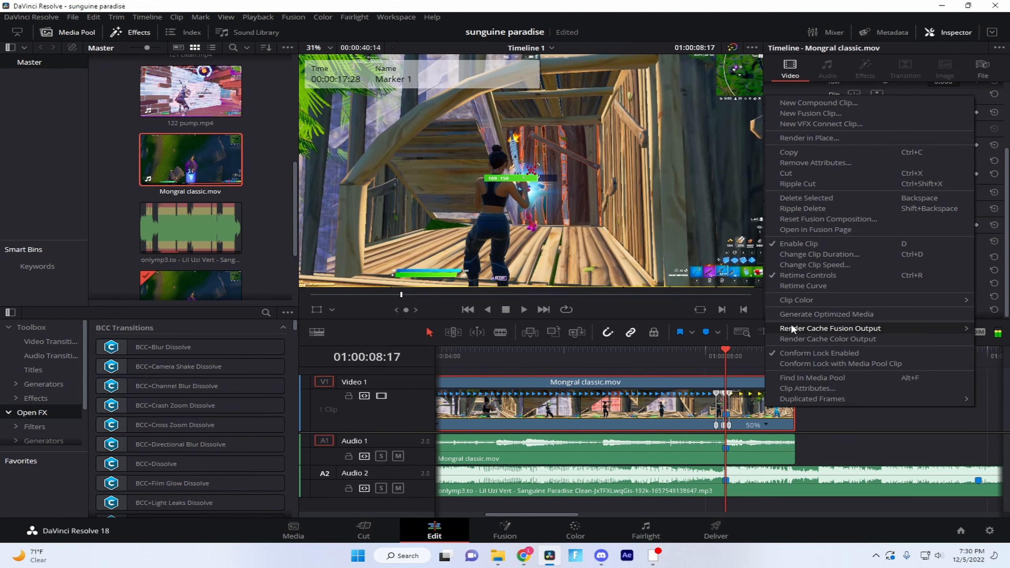
left_click(791, 291)
right_click(763, 405)
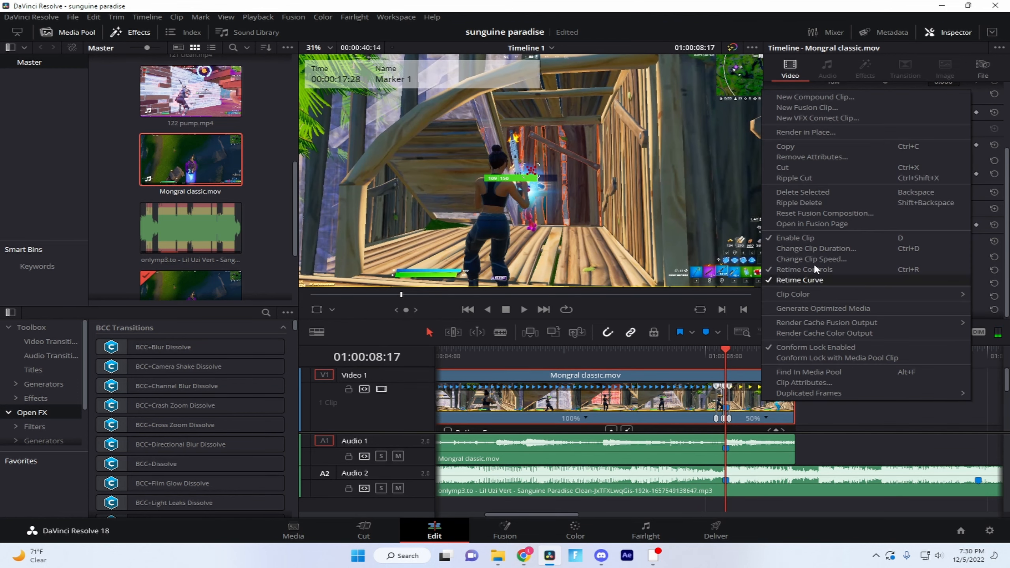
left_click(890, 438)
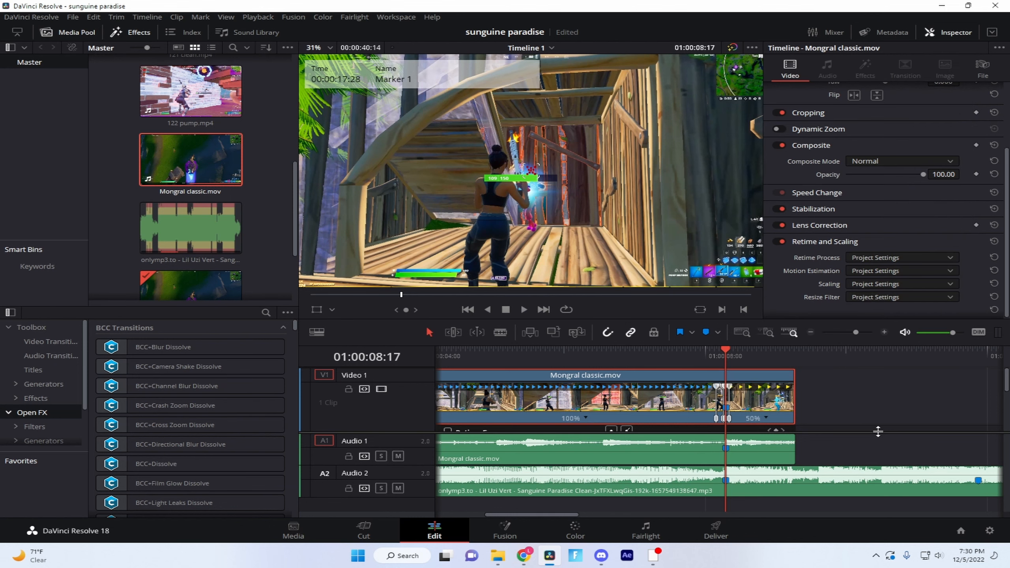
left_click_drag(871, 434, 872, 513)
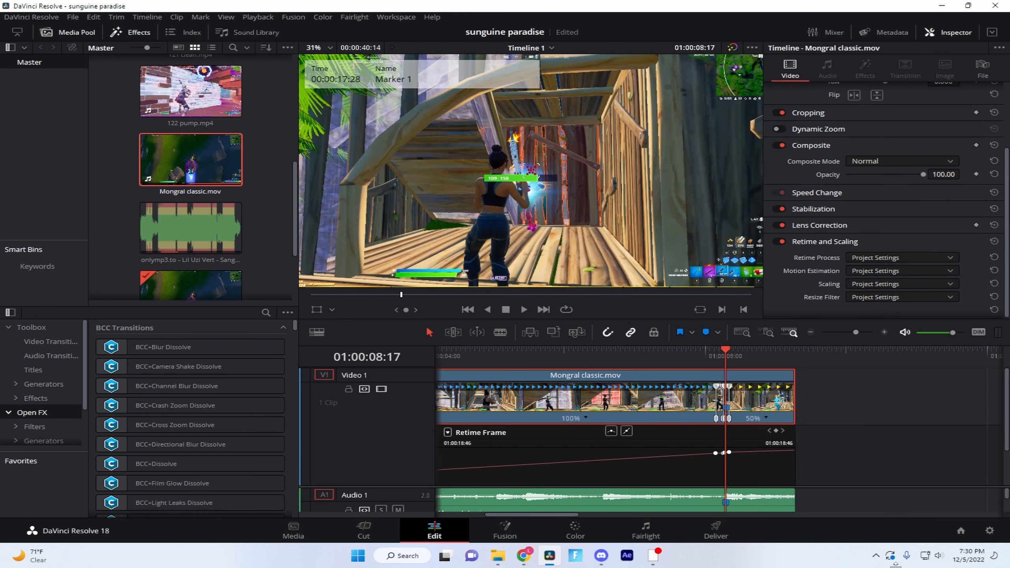
Step: Switch the clip's curve from Retime Frame to Retime Speed
left_click(449, 440)
left_click(452, 544)
left_click(449, 434)
left_click(451, 560)
left_click(623, 472)
scroll(623, 473, "down", 1)
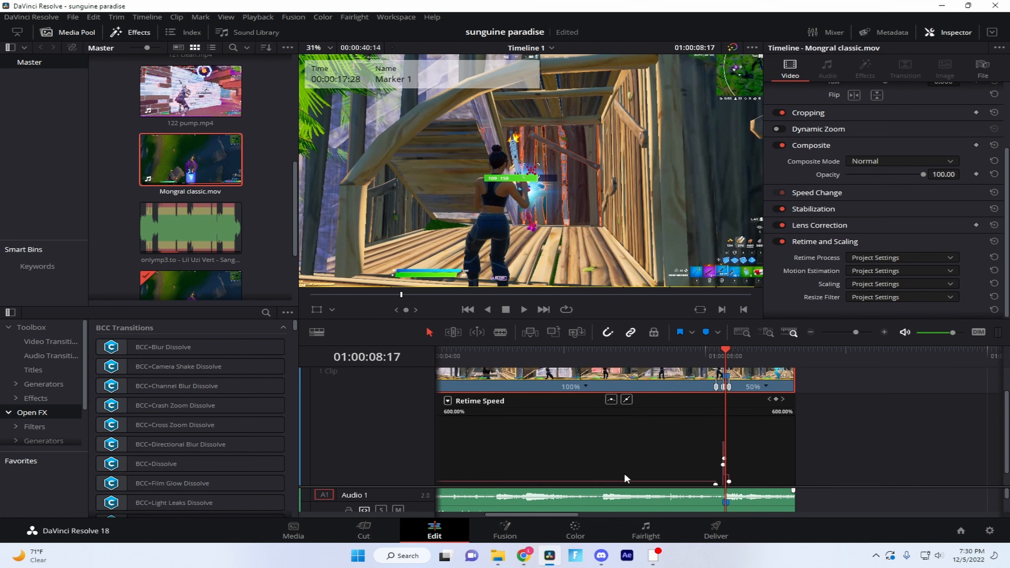
Step: Smooth the first speed point on the Retime Speed curve and lengthen its easing handles, the earlier one to about three frames
left_click(635, 481)
left_click(618, 481)
scroll(703, 441, "down", 1)
left_click(884, 332)
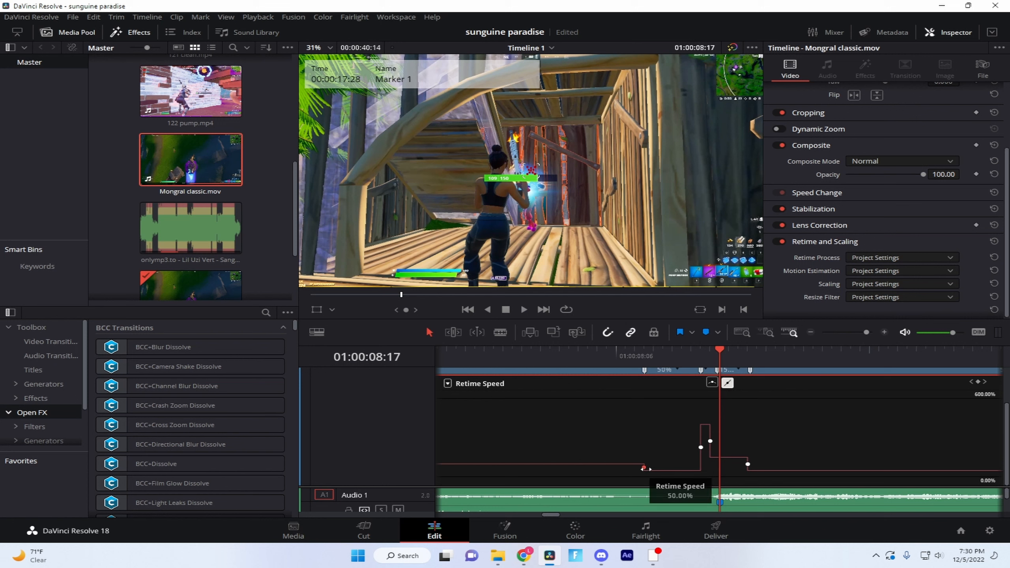
left_click(883, 334)
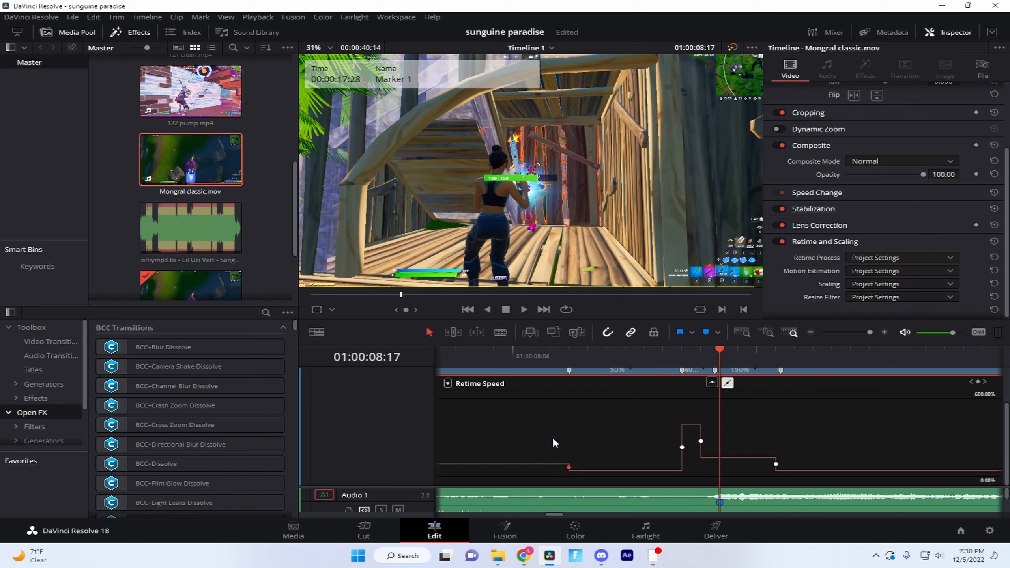
left_click(712, 385)
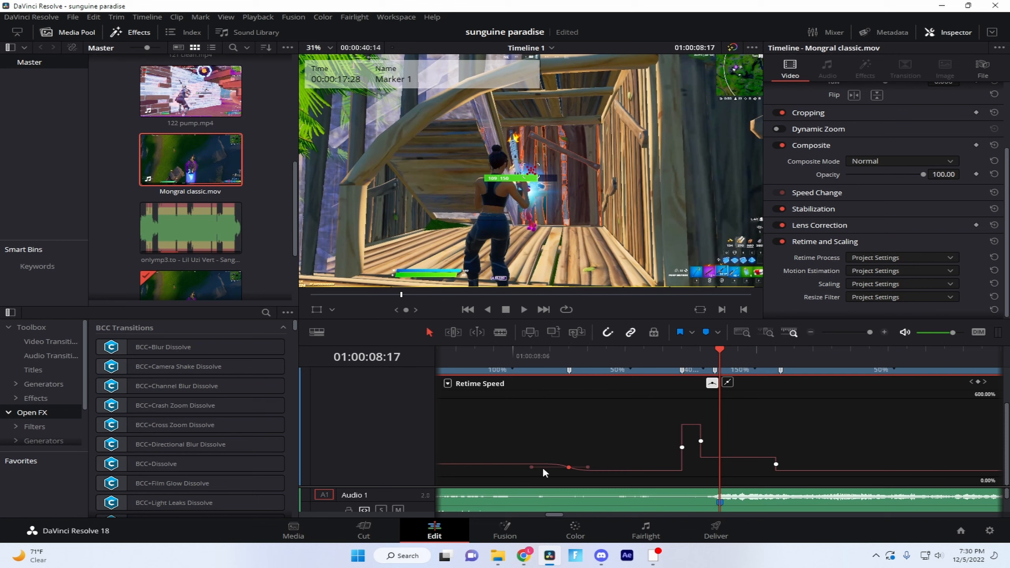
left_click_drag(532, 467, 69, 538)
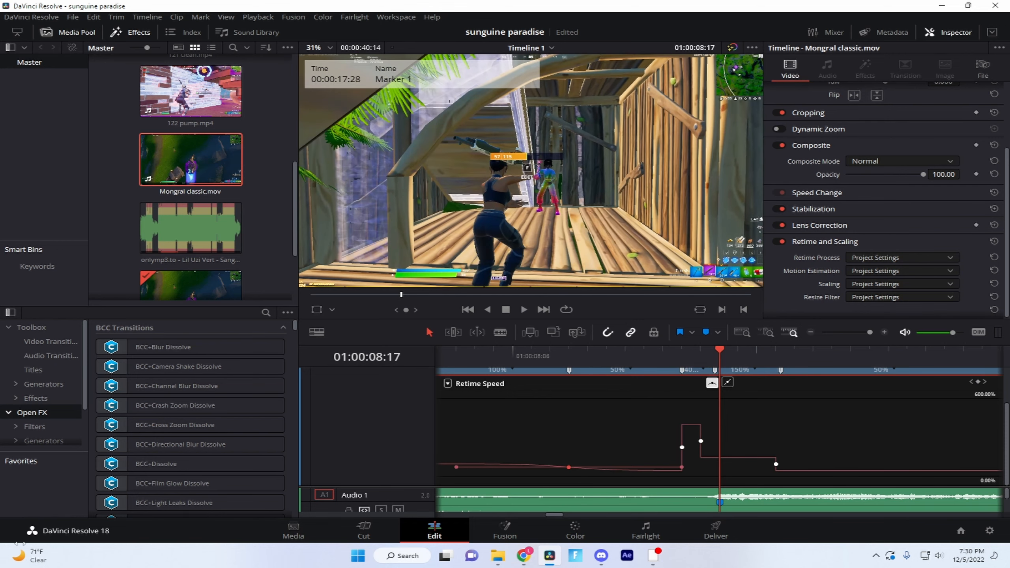
left_click_drag(308, 526, 512, 469)
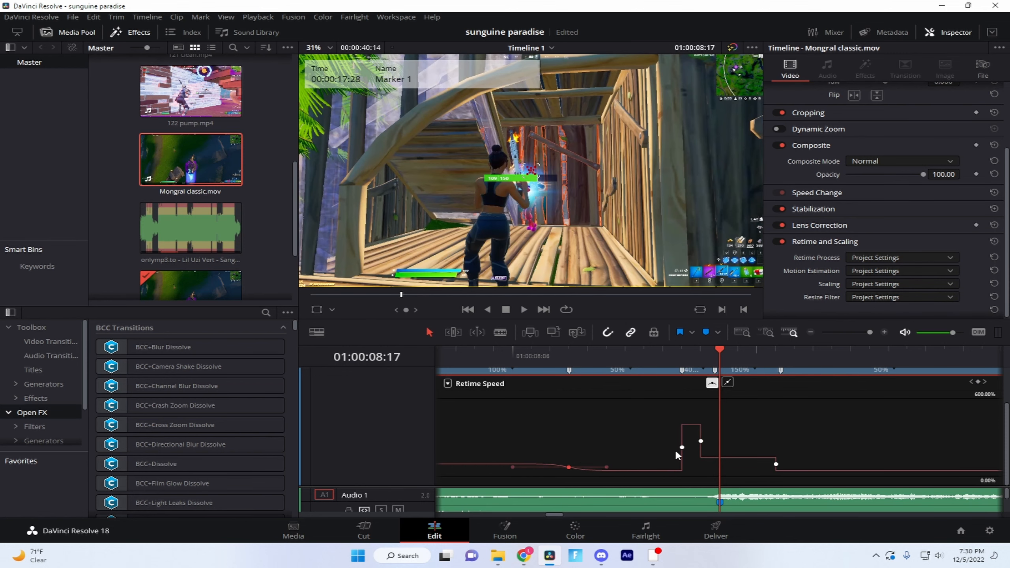
Step: Smooth the second speed point, where the curve rises to 400%, and widen its easing handles
left_click(682, 447)
left_click(712, 383)
left_click(884, 334)
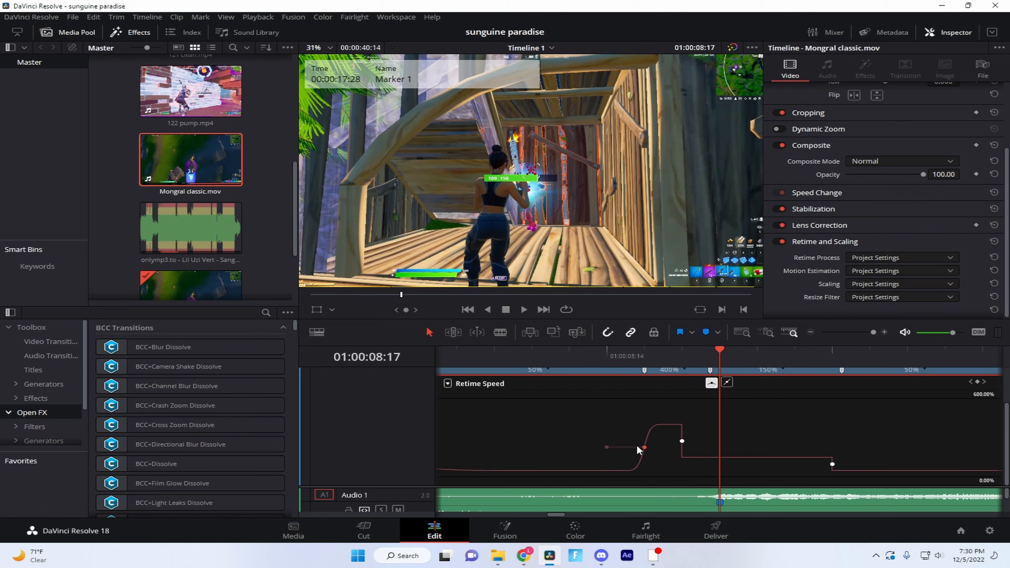
left_click_drag(607, 446, 587, 449)
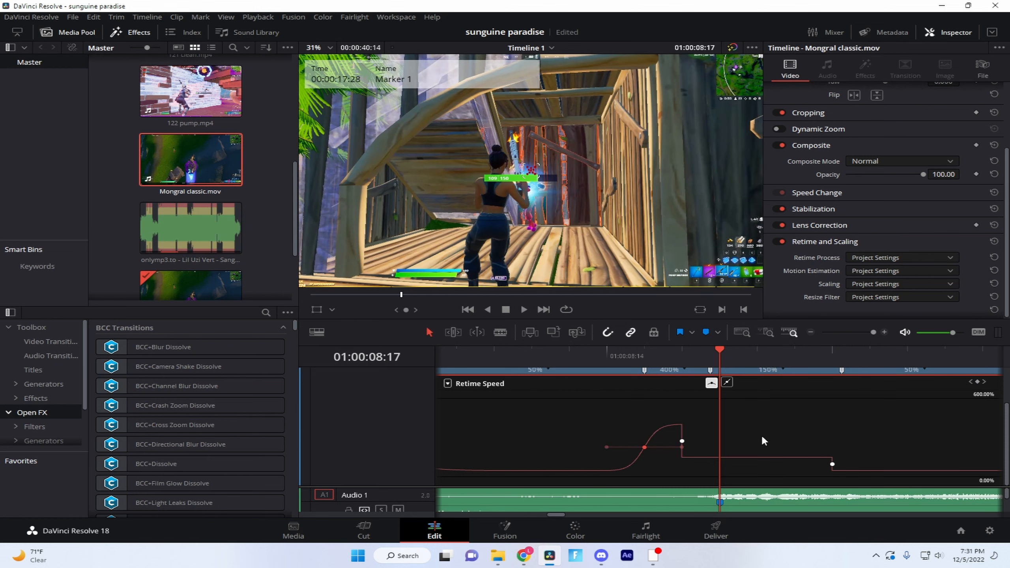
Step: Hide the retime curve and the retime controls of the Mongral classic.mov clip
scroll(754, 434, "up", 2)
right_click(775, 385)
left_click(804, 275)
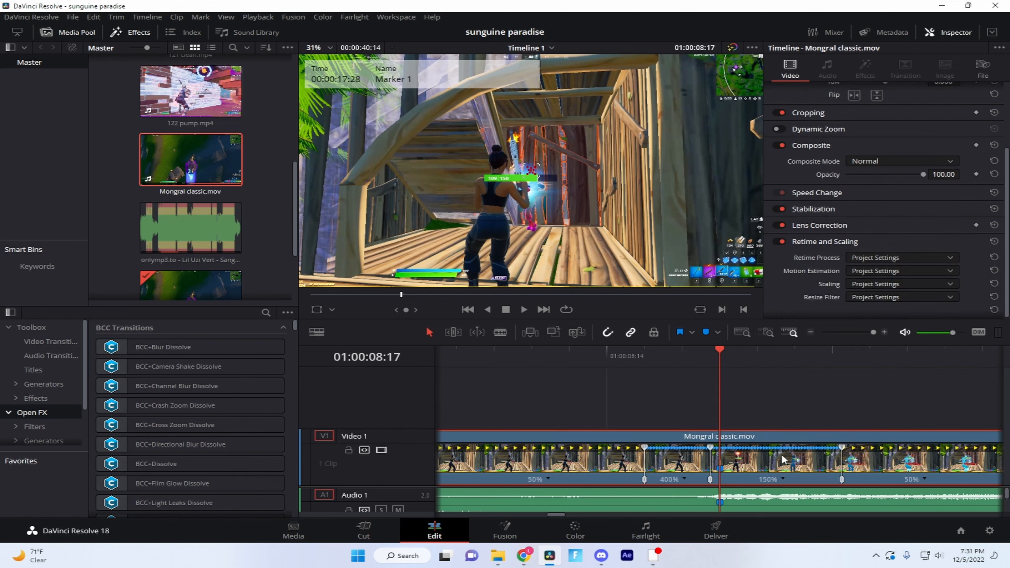
right_click(782, 460)
left_click(812, 337)
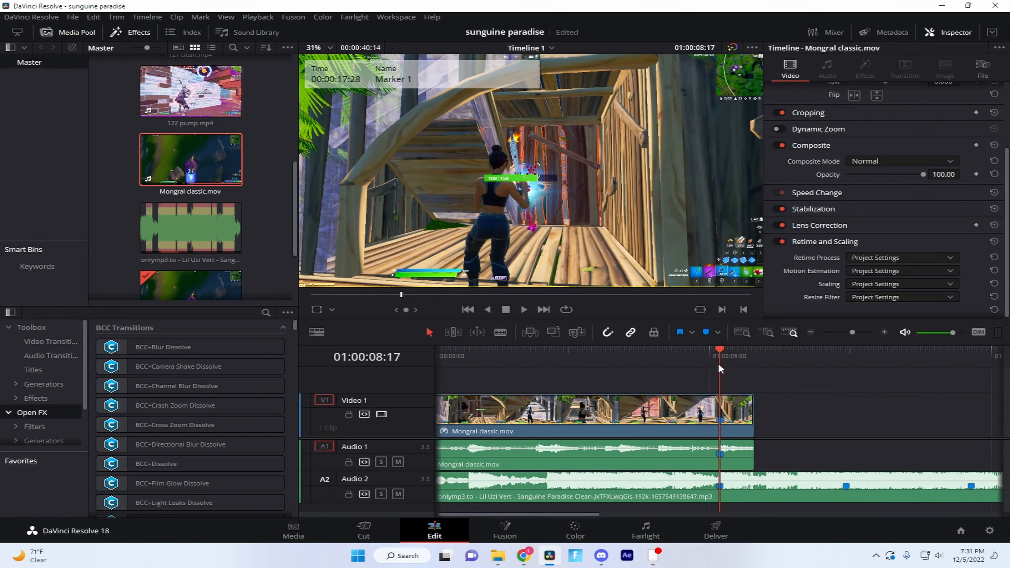
Step: Play back the section leading into Marker 1 twice to check the smoothed speed ramp, and return the playhead to the marker
left_click_drag(718, 361, 645, 384)
key("space")
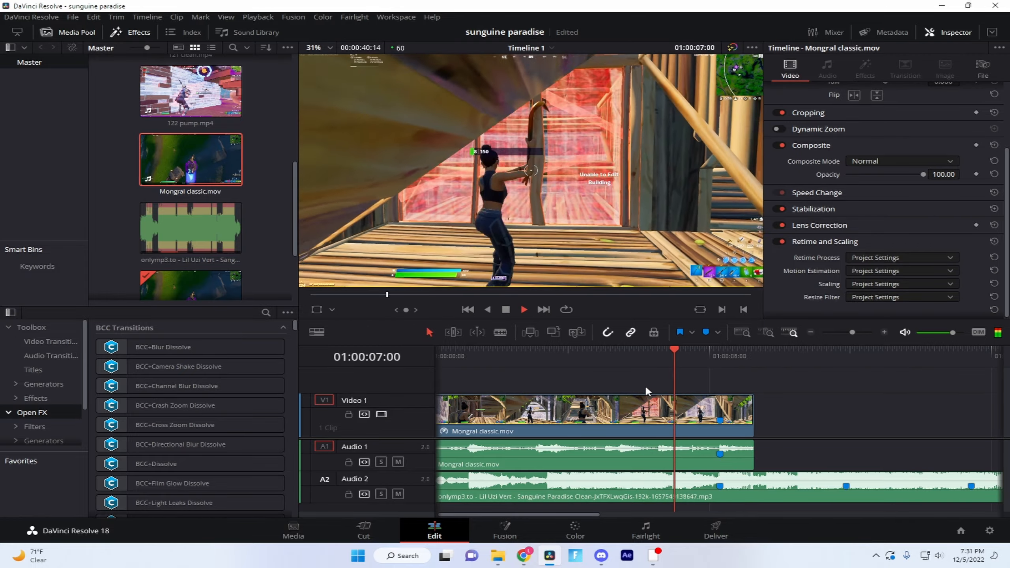
key("space")
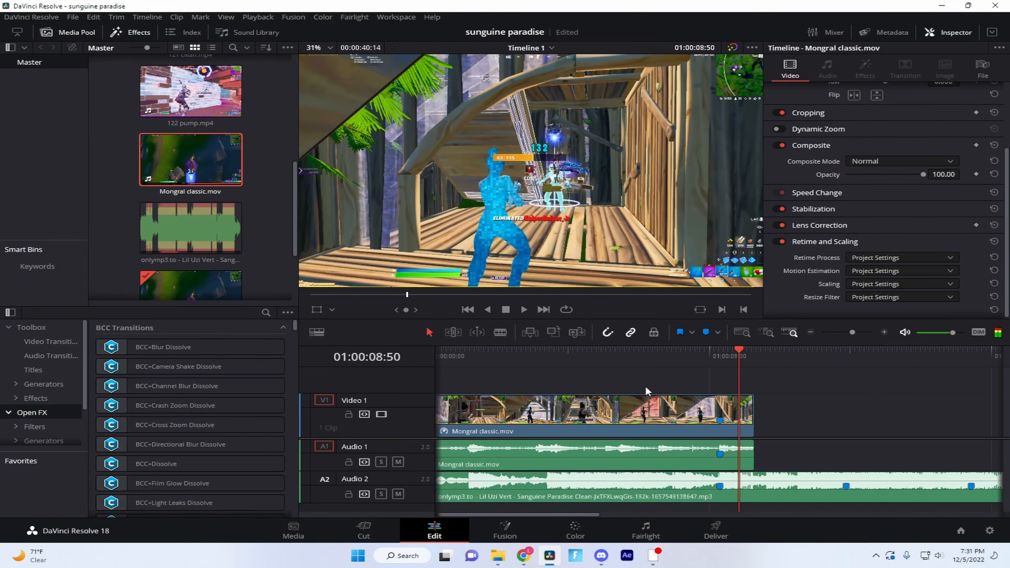
left_click(673, 356)
key("space")
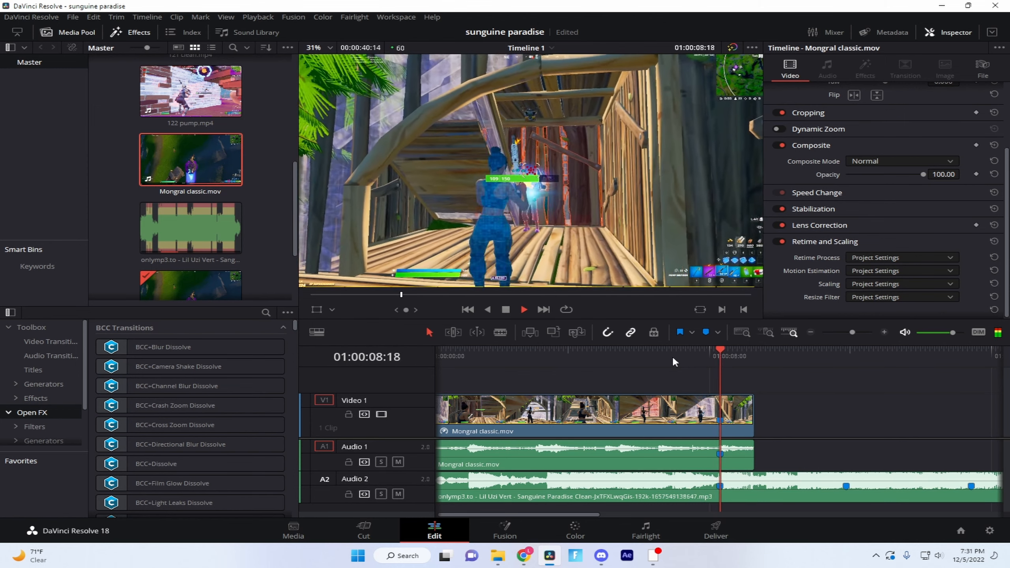
key("space")
left_click(720, 369)
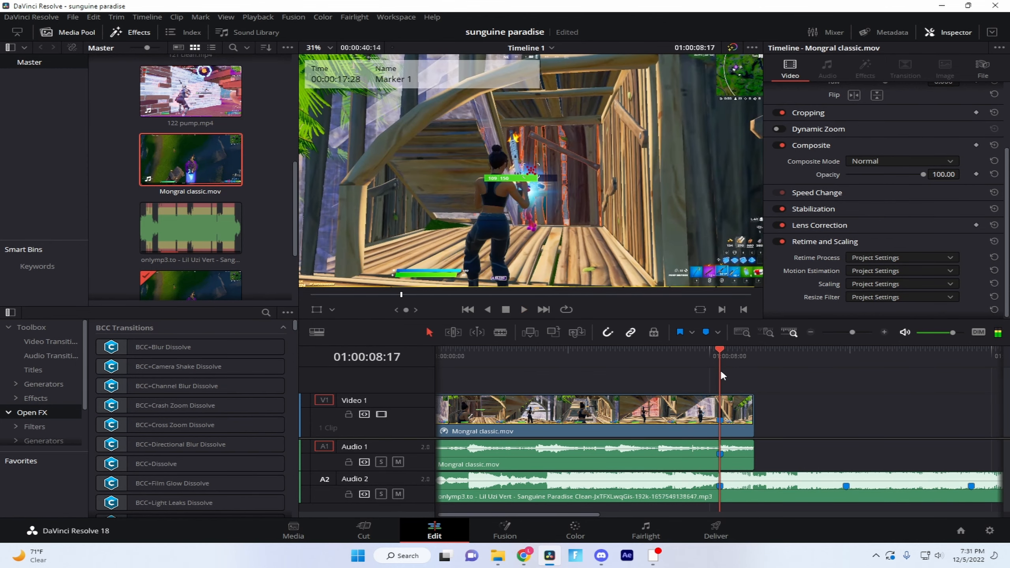
Step: Add fade-ins of about two seconds at the timeline start to the video clip, its audio and the song
key("Home")
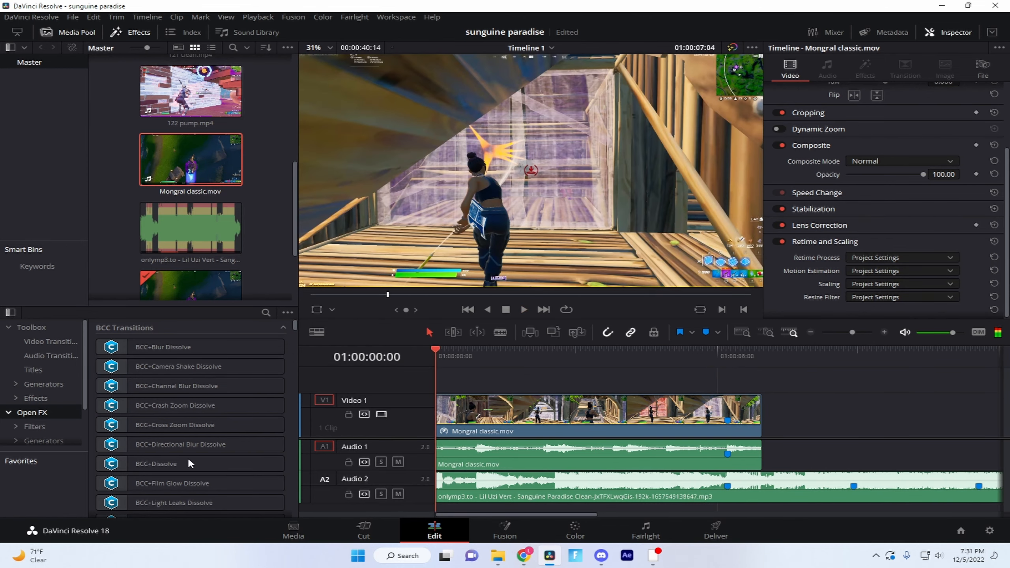
left_click(885, 333)
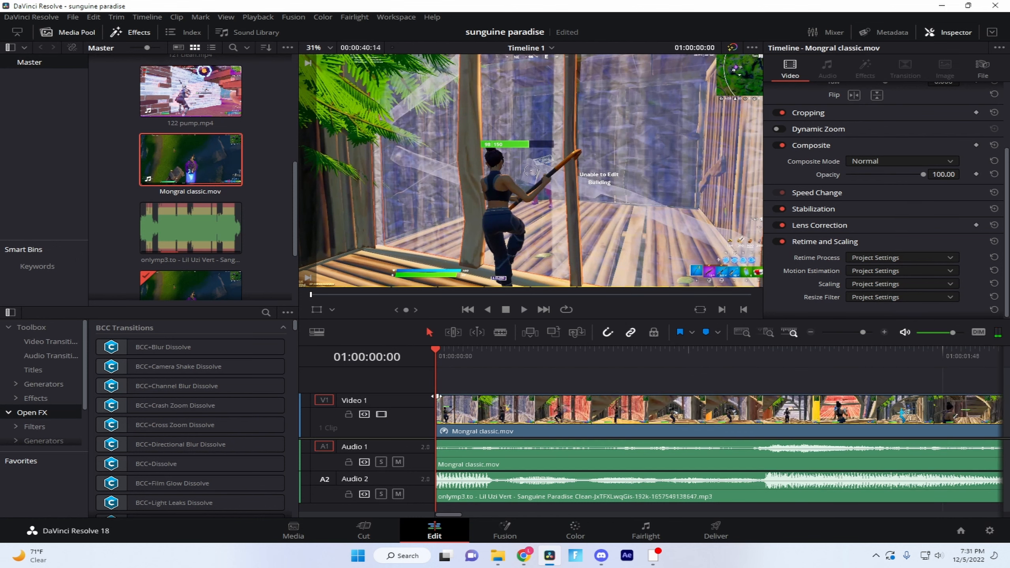
left_click_drag(438, 396, 982, 436)
left_click_drag(437, 441, 993, 484)
left_click_drag(438, 474, 997, 479)
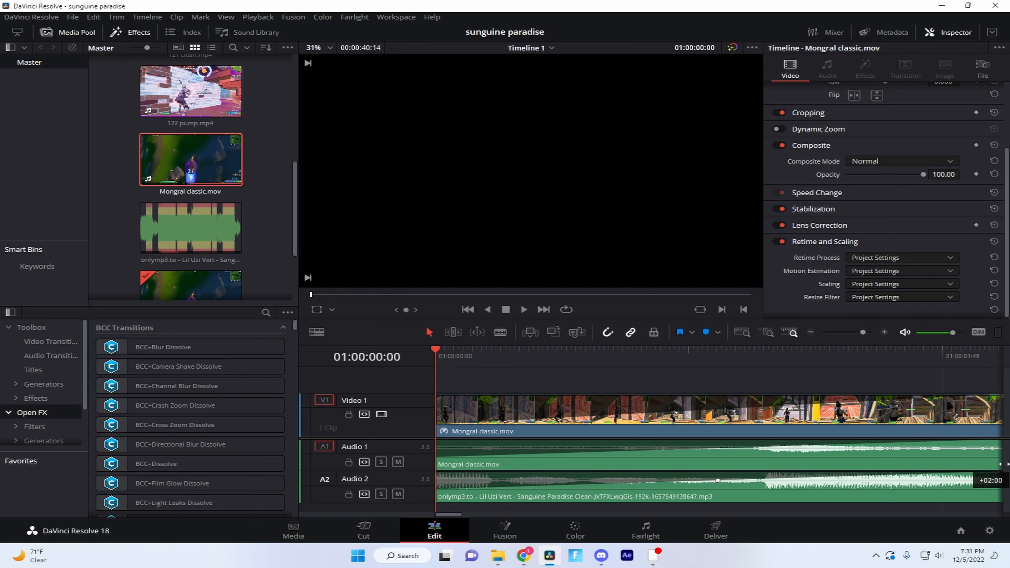
Step: Play the timeline from the start to review the fade-ins and the speed ramp, and return the playhead to Marker 1
left_click(810, 332)
key("space")
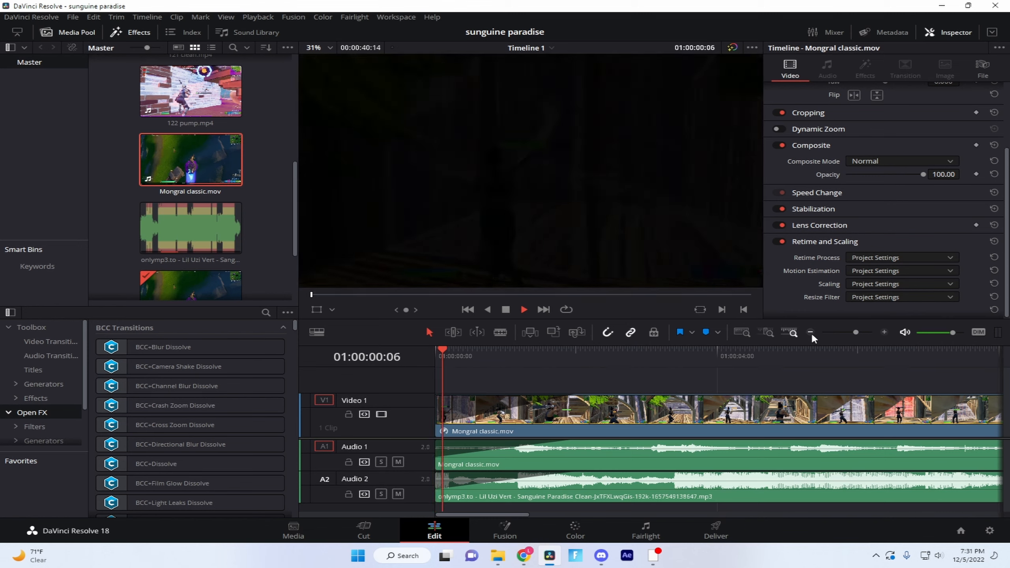
key("space")
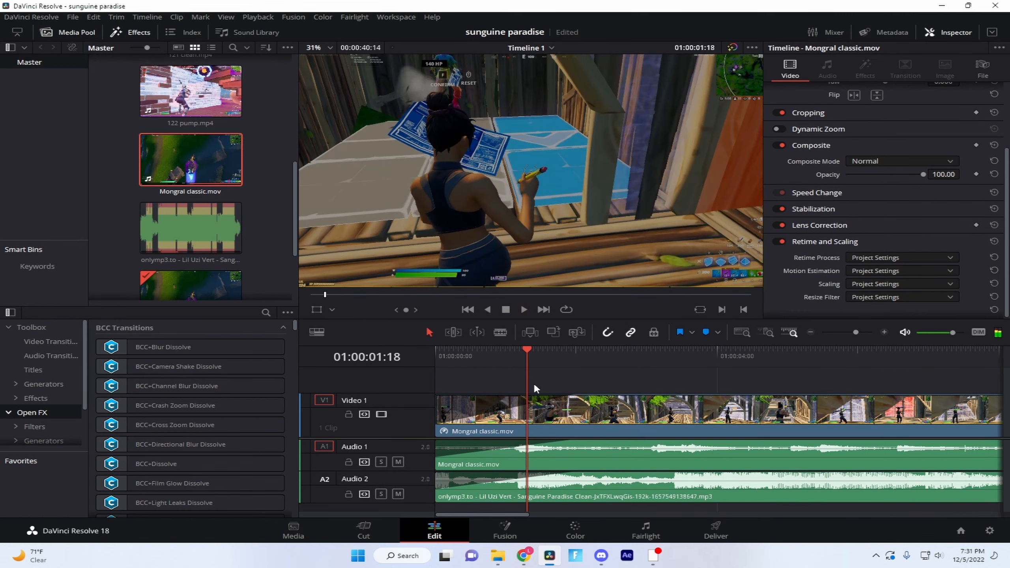
key("Home")
key("space")
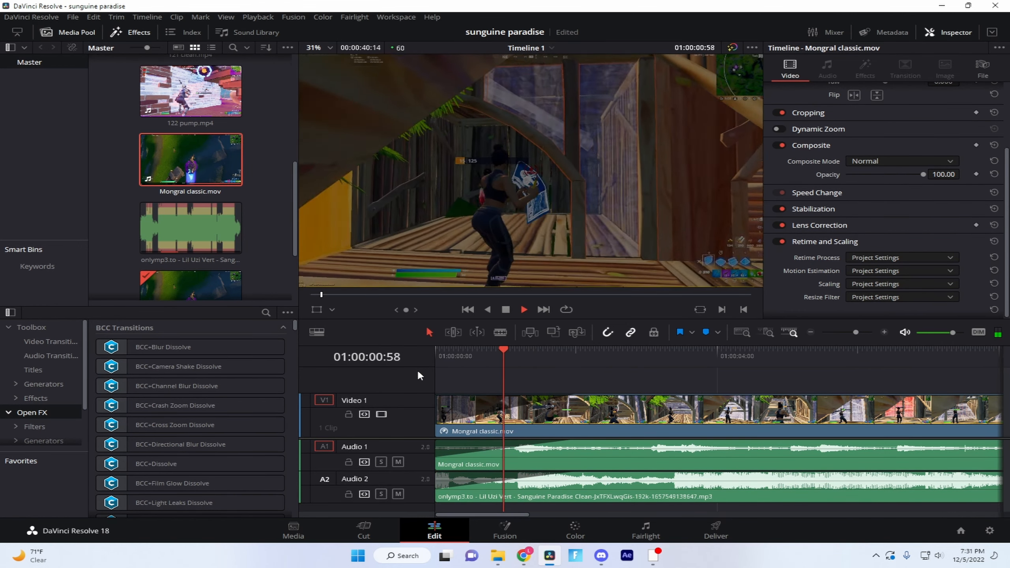
key("Home")
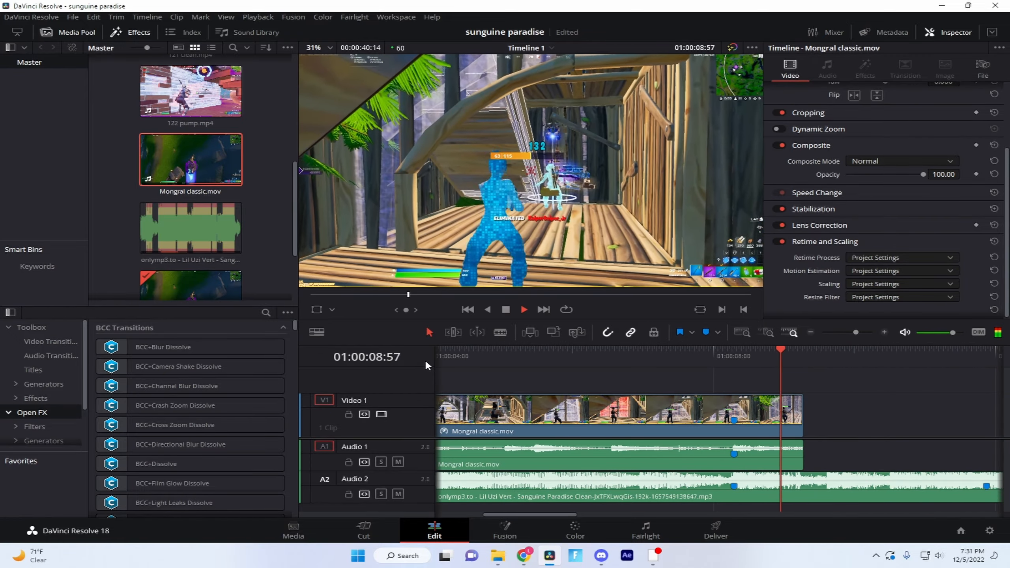
key("space")
left_click_drag(800, 361, 734, 366)
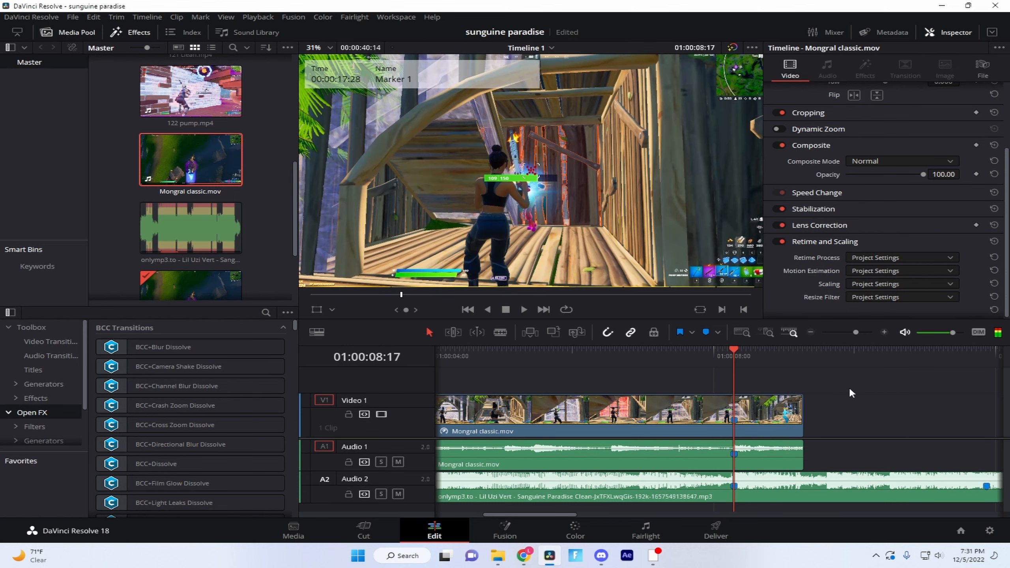
Step: Place an Adjustment Clip above the video clip, starting one second before Marker 1 at 01:00:07:17
left_click(812, 332)
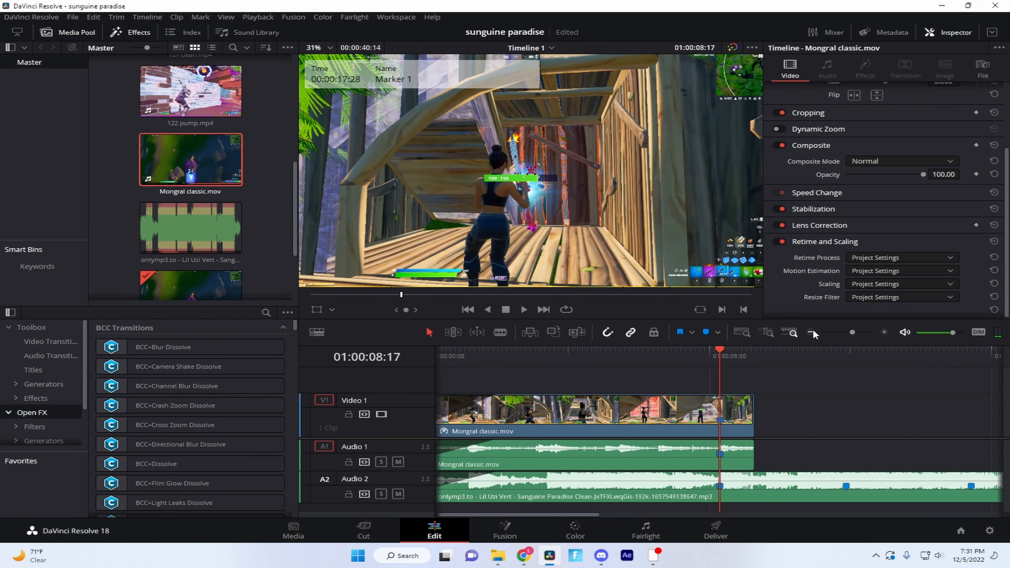
key("shift+Left")
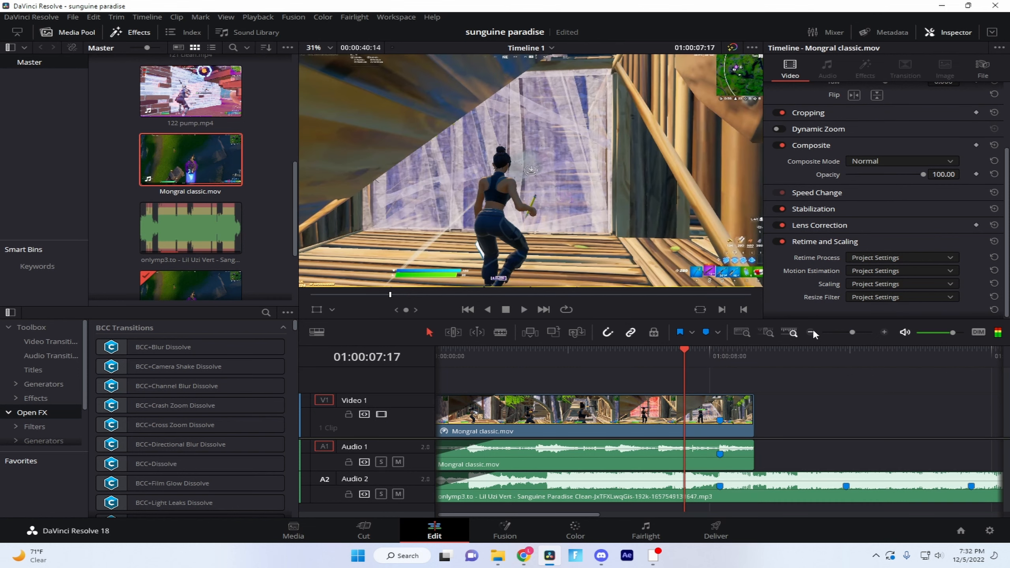
left_click(36, 398)
left_click_drag(163, 348, 718, 390)
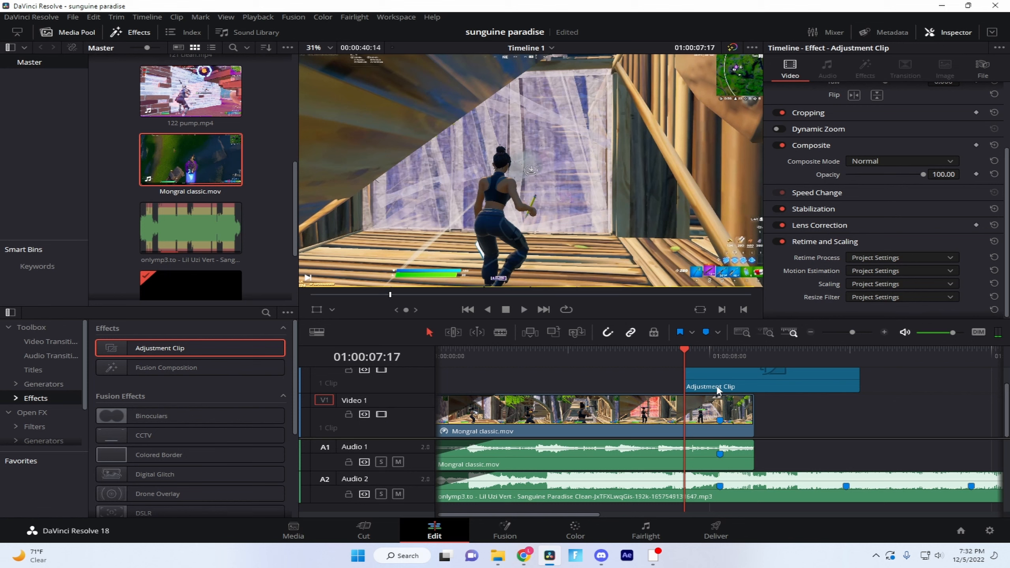
Step: Split the adjustment clip at Marker 1 and delete the part after the marker
left_click(885, 332)
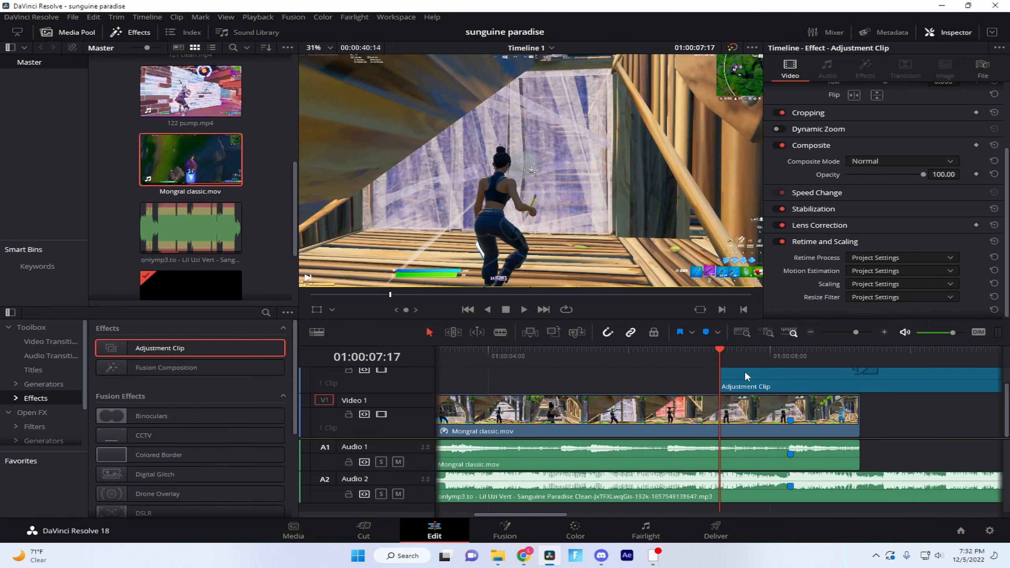
left_click(755, 377)
left_click(795, 349)
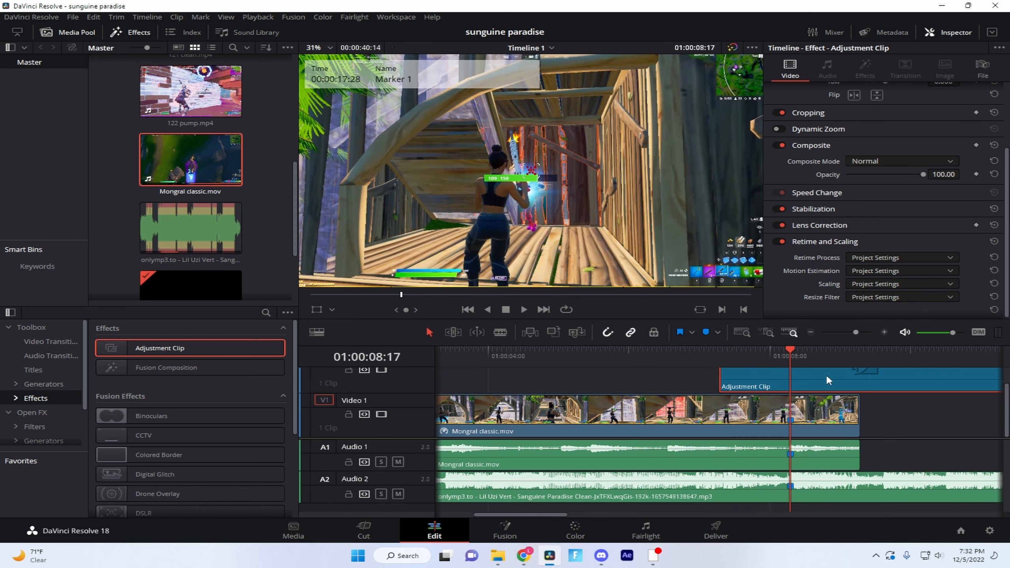
key("ctrl+b")
left_click(845, 381)
key("Delete")
Step: Open the adjustment clip in Fusion at its first frame and add a Color Corrector between MediaIn1 and MediaOut1
left_click_drag(789, 347, 720, 350)
left_click(759, 374)
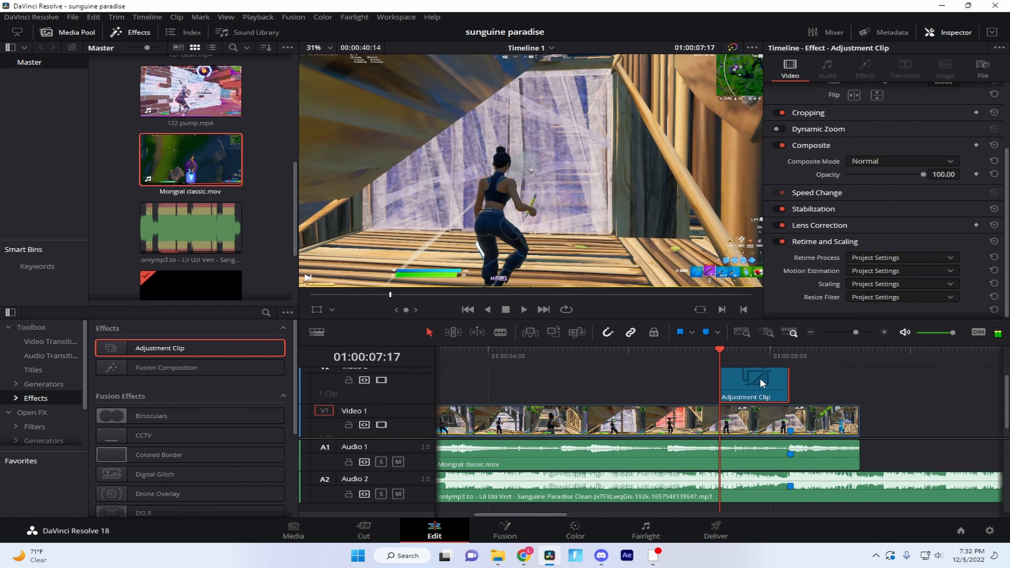
right_click(760, 377)
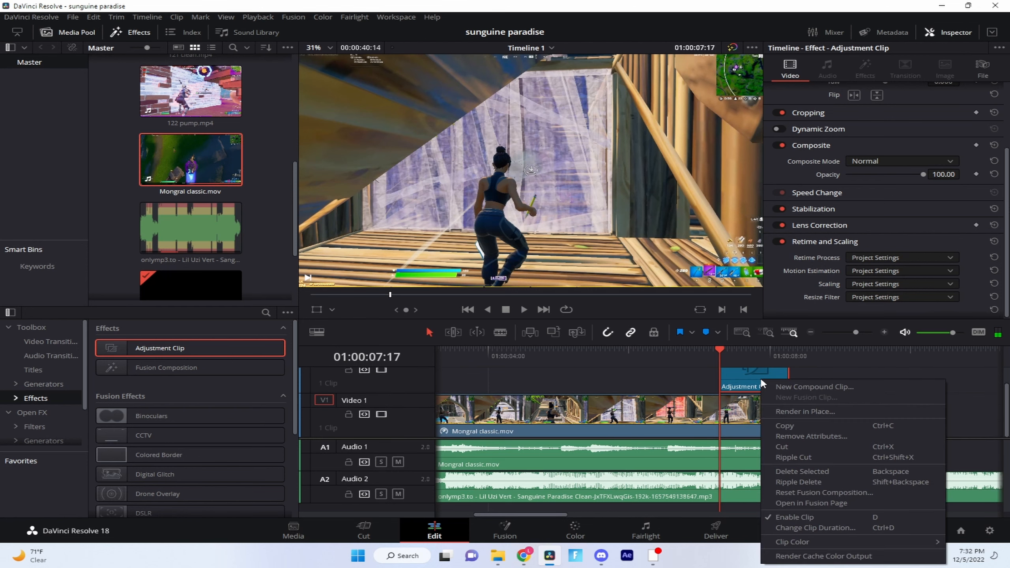
left_click(809, 501)
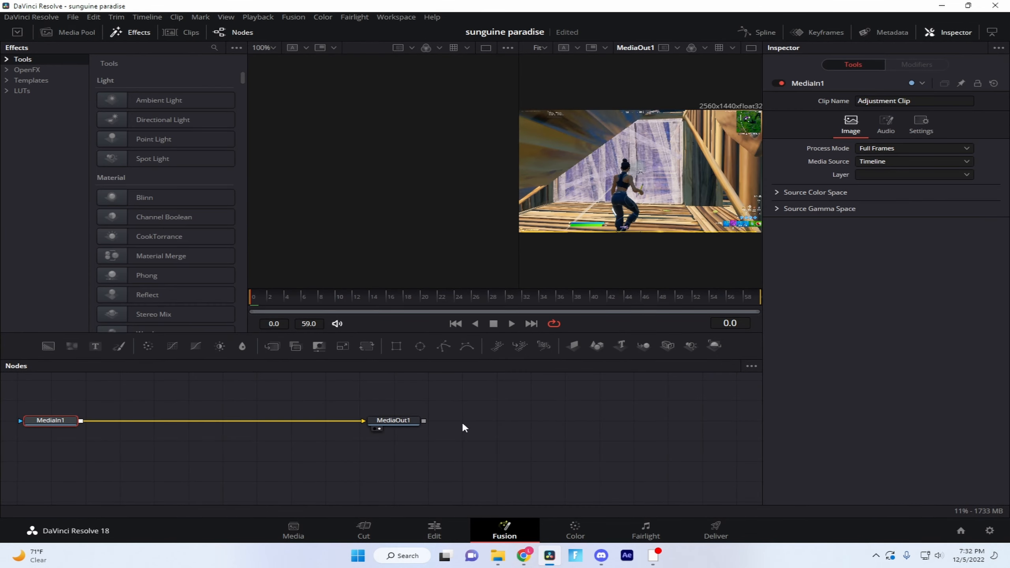
key("ctrl+space")
type("cc")
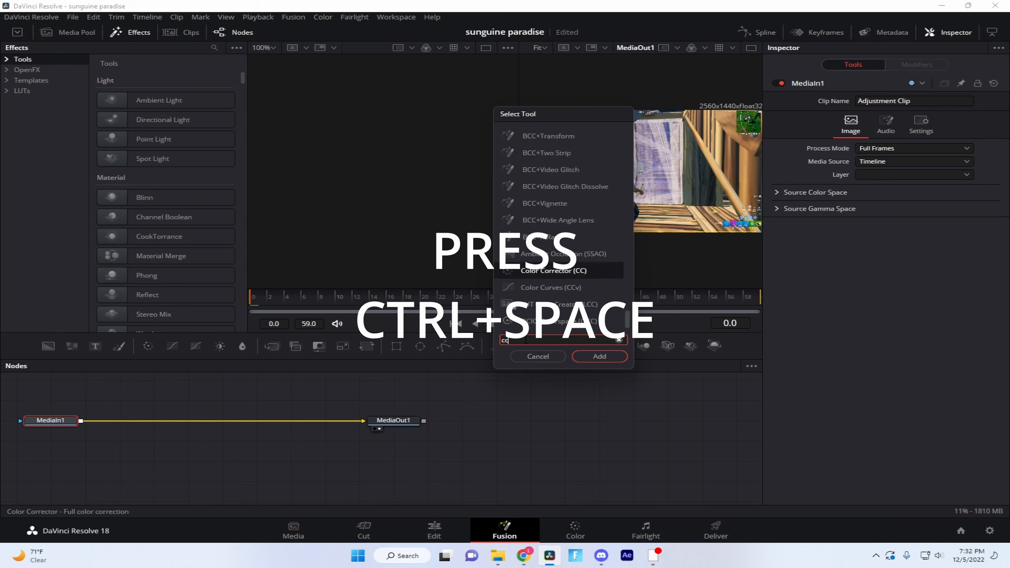
key("Return")
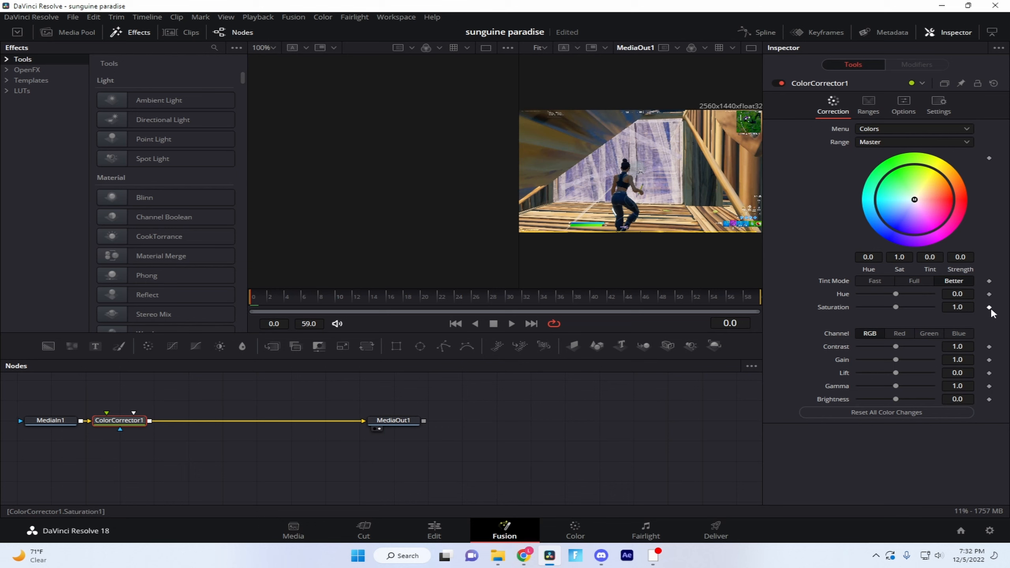
Step: Keyframe the Color Corrector's saturation from 1.0 at frame 0 down to 0.35 at frame 59
left_click(352, 298)
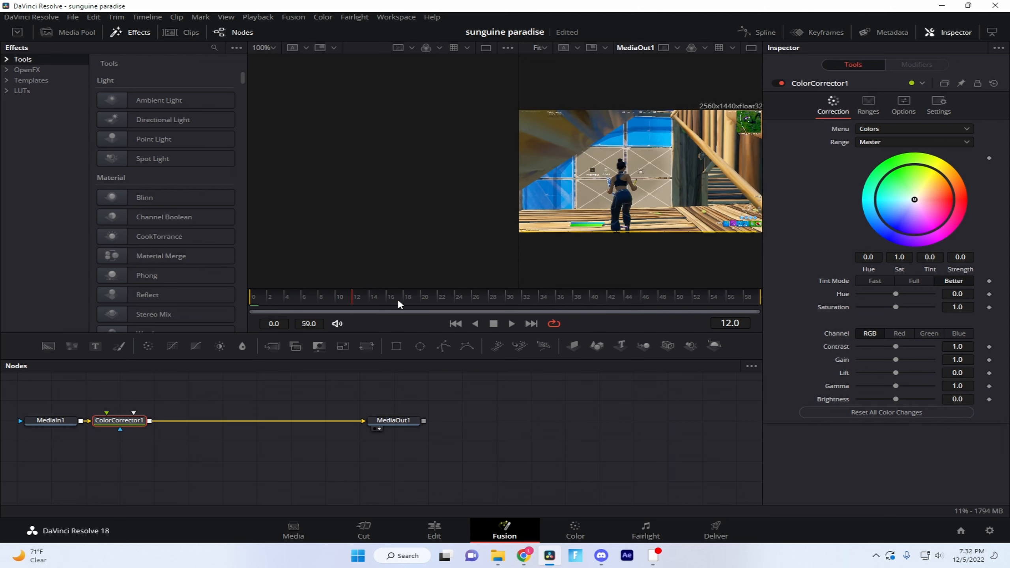
left_click_drag(355, 295, 1, 310)
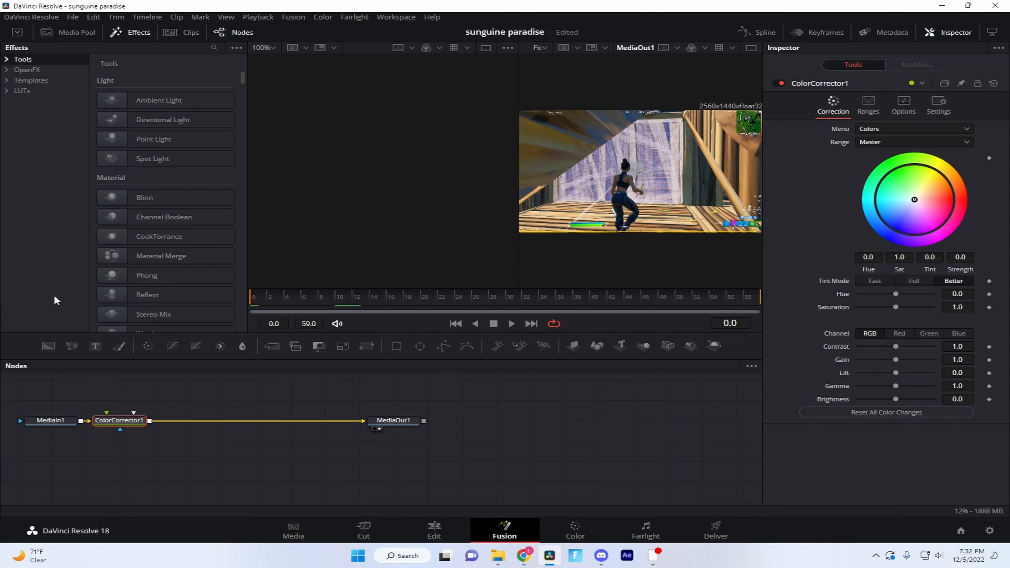
left_click(990, 307)
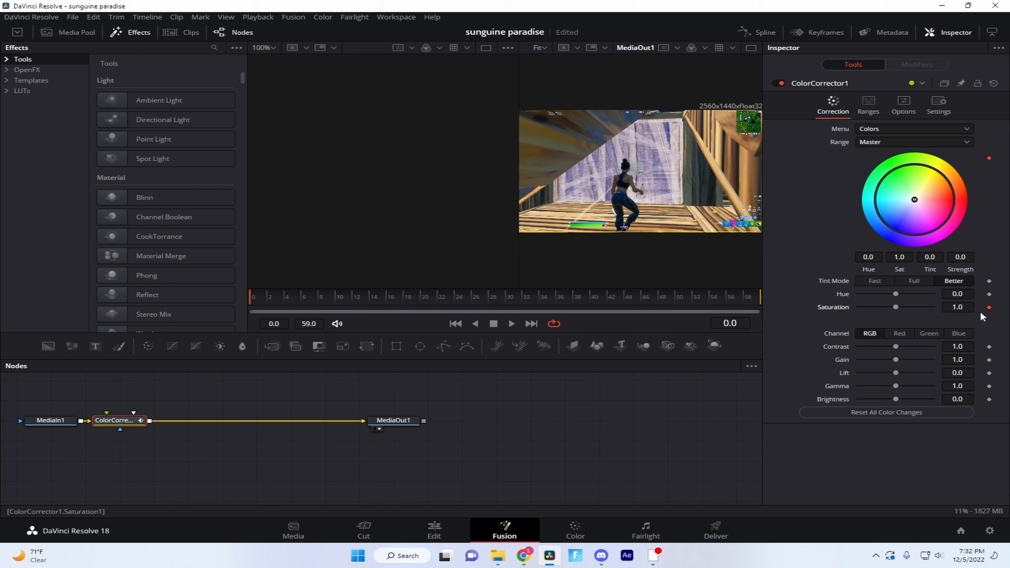
key("End")
left_click(959, 307)
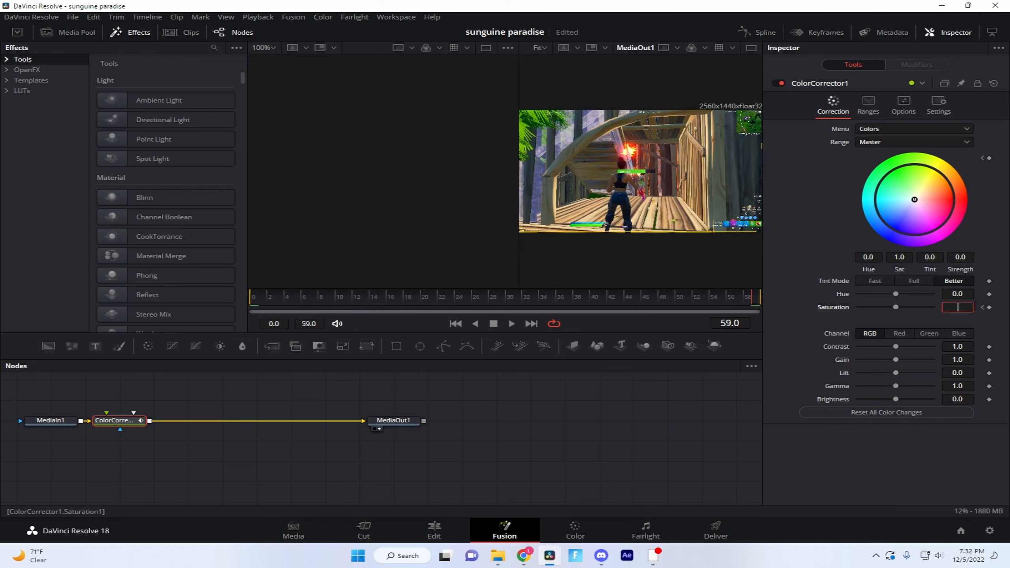
key("Tab")
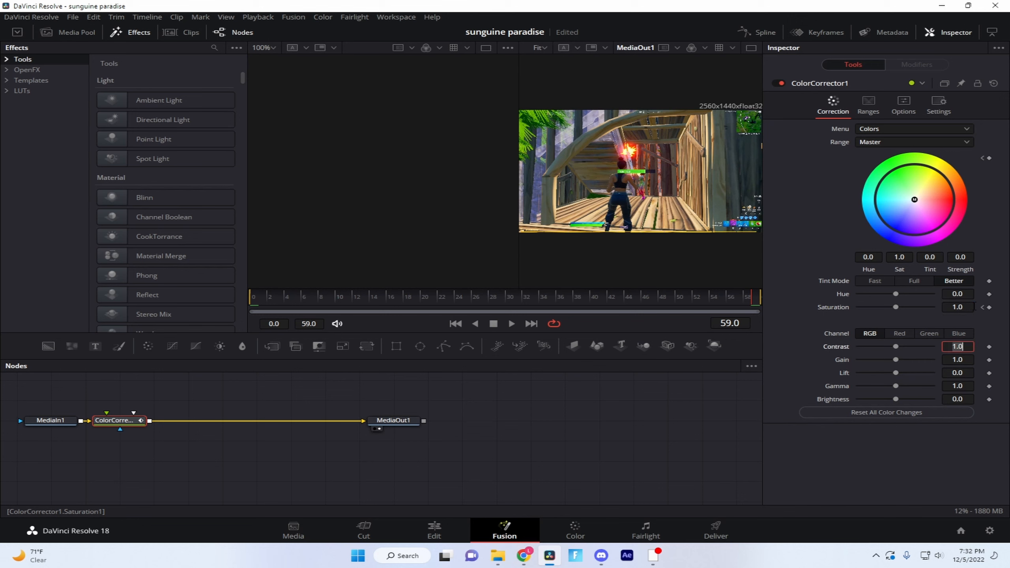
left_click(975, 304)
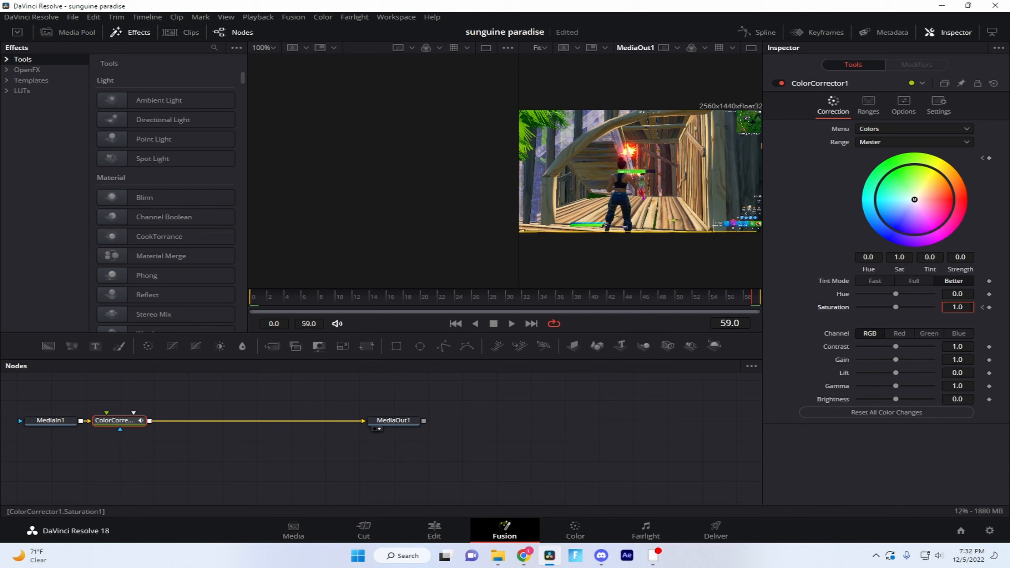
type(".35")
key("Tab")
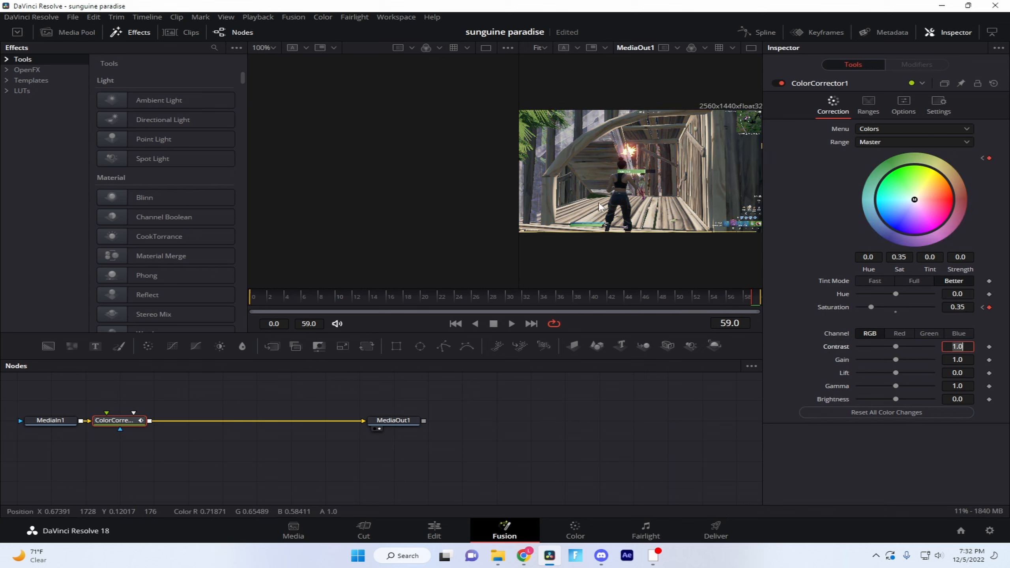
Step: Return to frame 0 and add the plain Vignette tool after the Color Corrector
left_click(485, 459)
left_click_drag(385, 296, 1, 335)
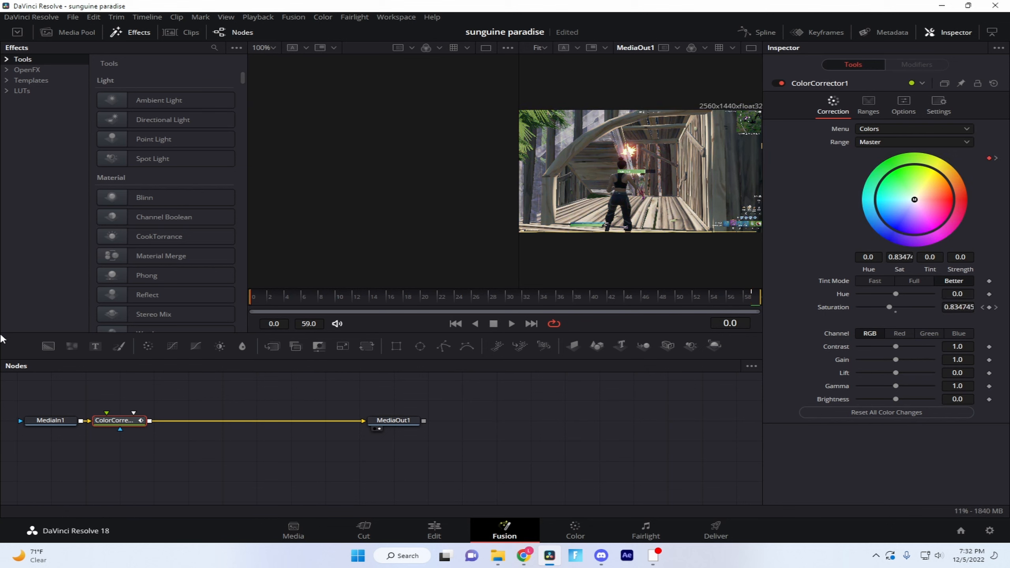
key("shift+space")
type("vign")
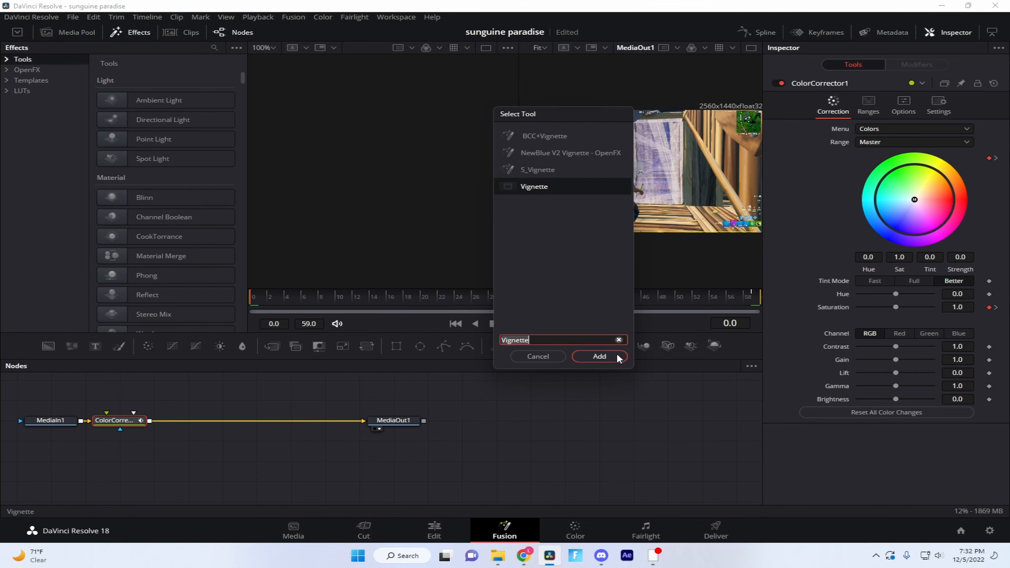
left_click(600, 356)
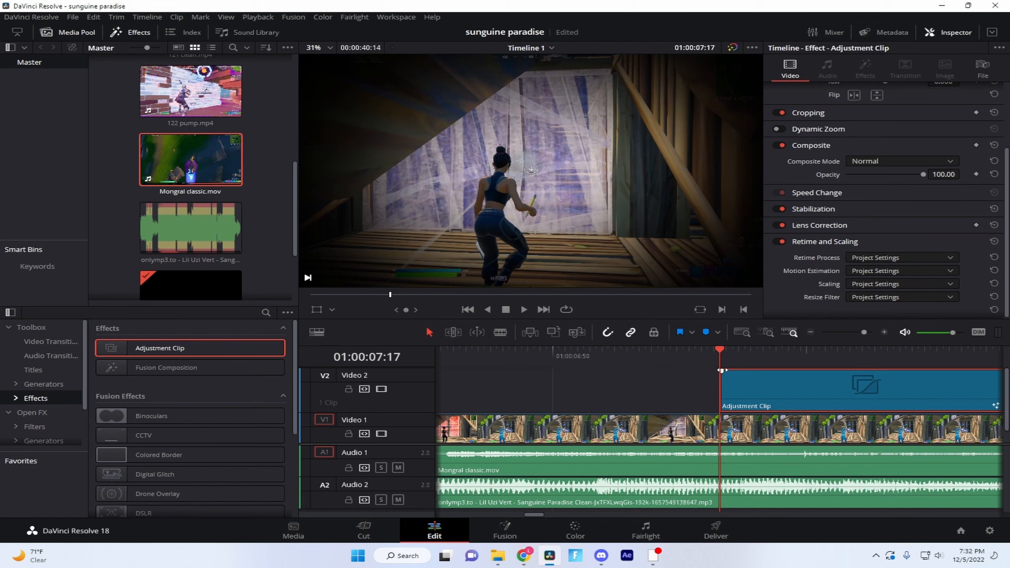
Step: Add a short fade-in at the start of the adjustment clip on the Edit page timeline
left_click_drag(722, 371, 774, 386)
left_click(811, 332)
left_click(811, 333)
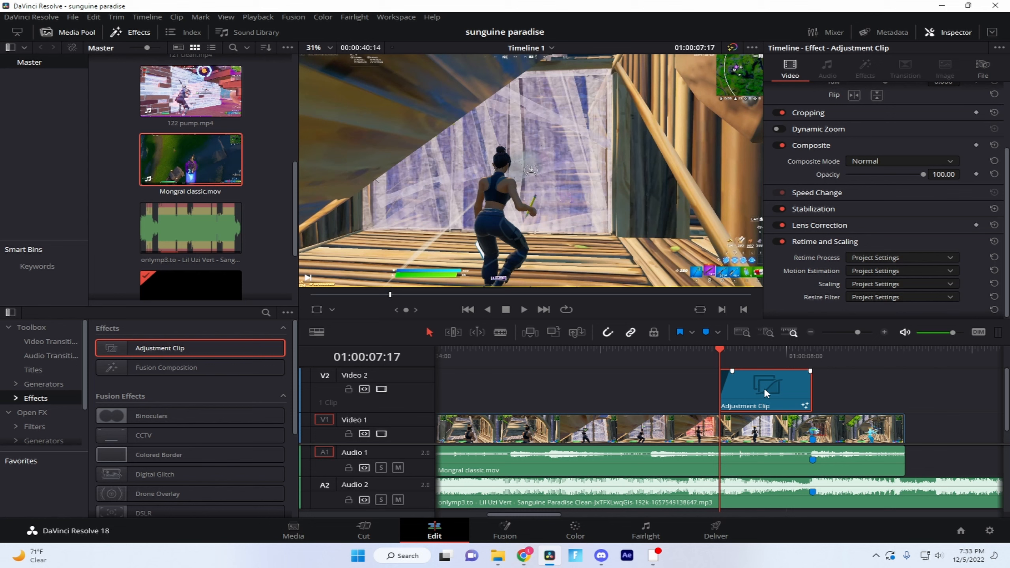
Step: Check the project's render cache mode and enable Render Cache Color Output for the adjustment clip
left_click(267, 18)
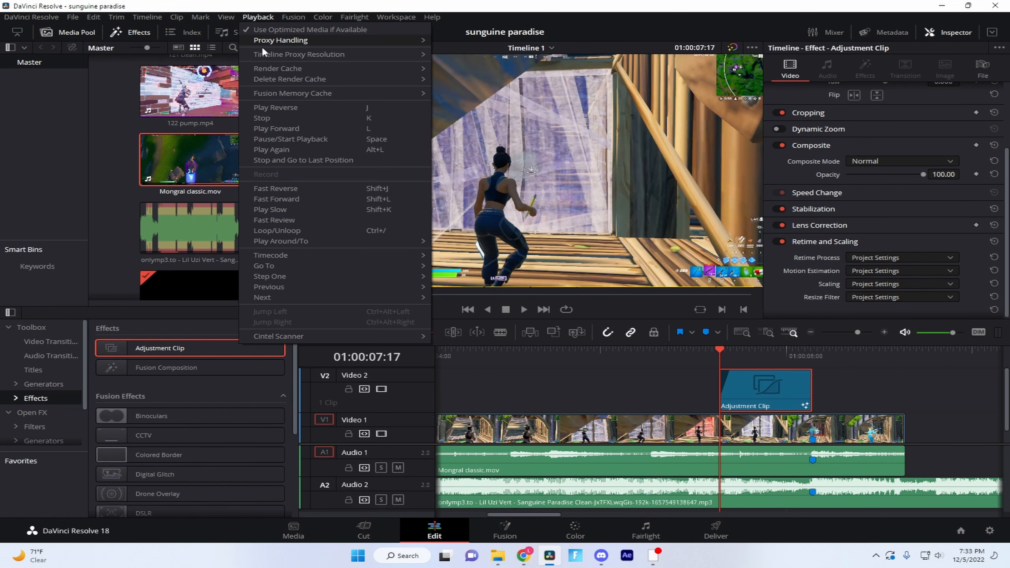
mouse_move(270, 70)
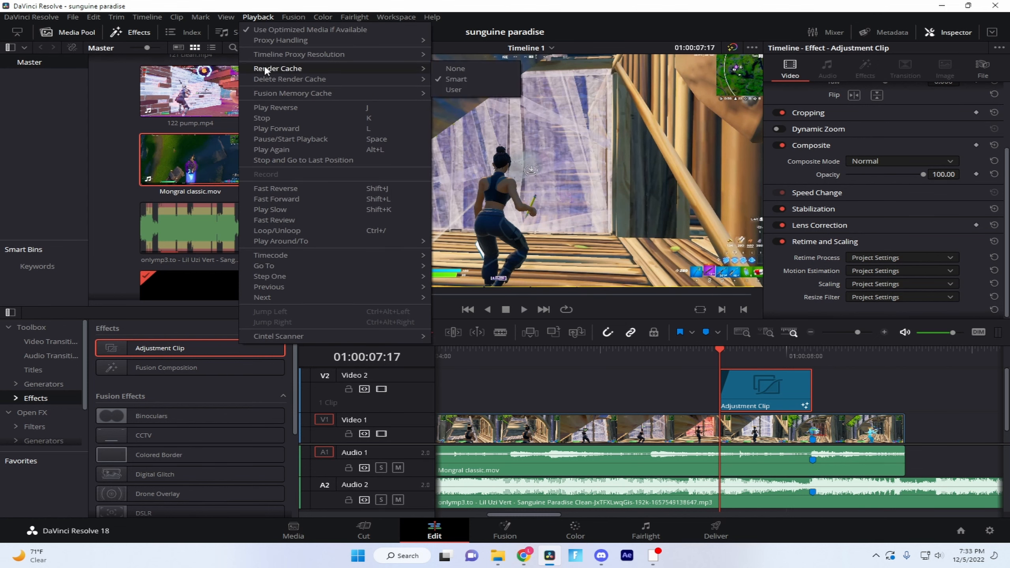
left_click(638, 381)
left_click(735, 397)
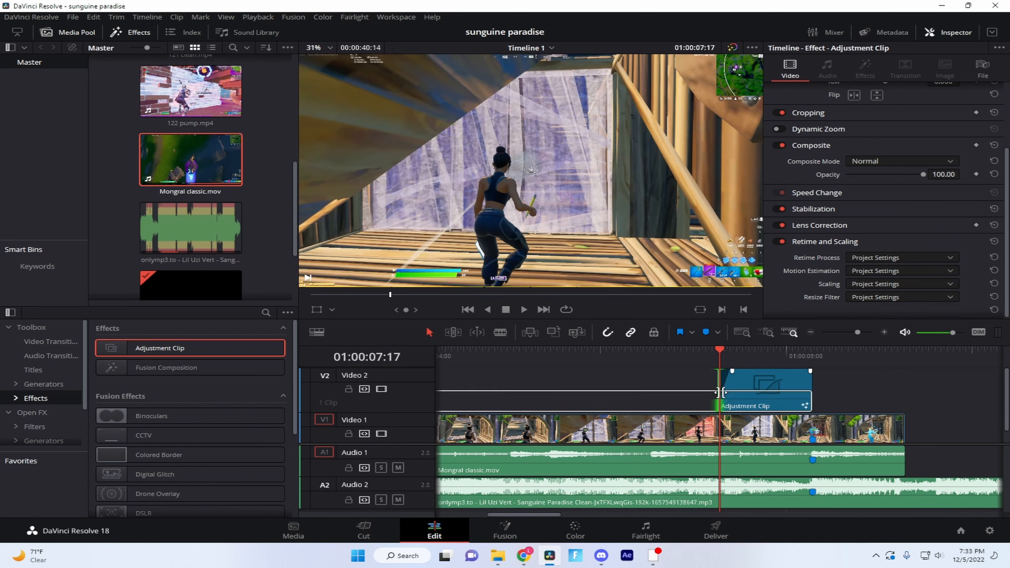
right_click(738, 396)
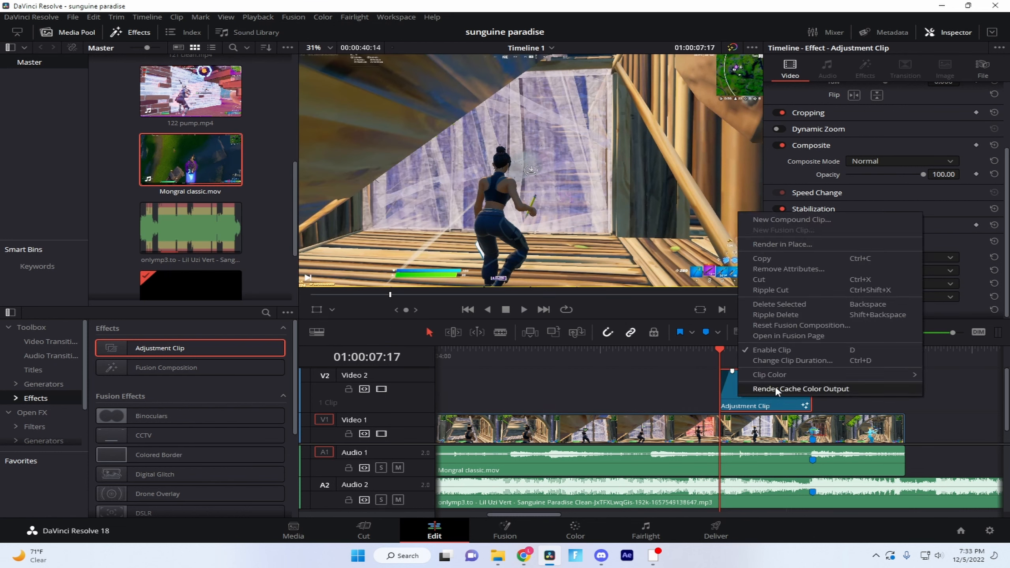
left_click(799, 386)
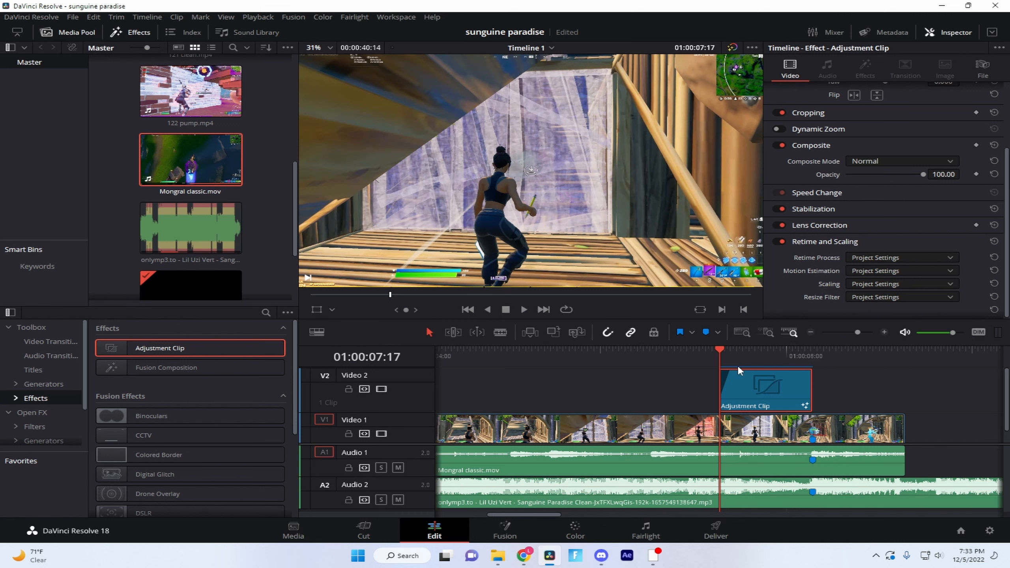
Step: Play back the timeline from just before the adjustment clip through the shot to review the effect
left_click(885, 332)
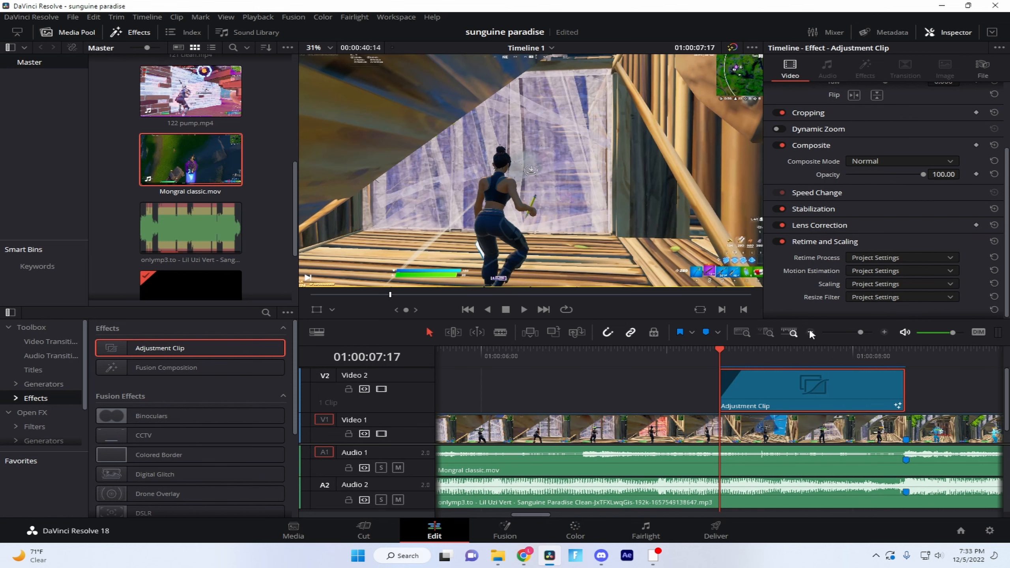
scroll(790, 408, "down", 1)
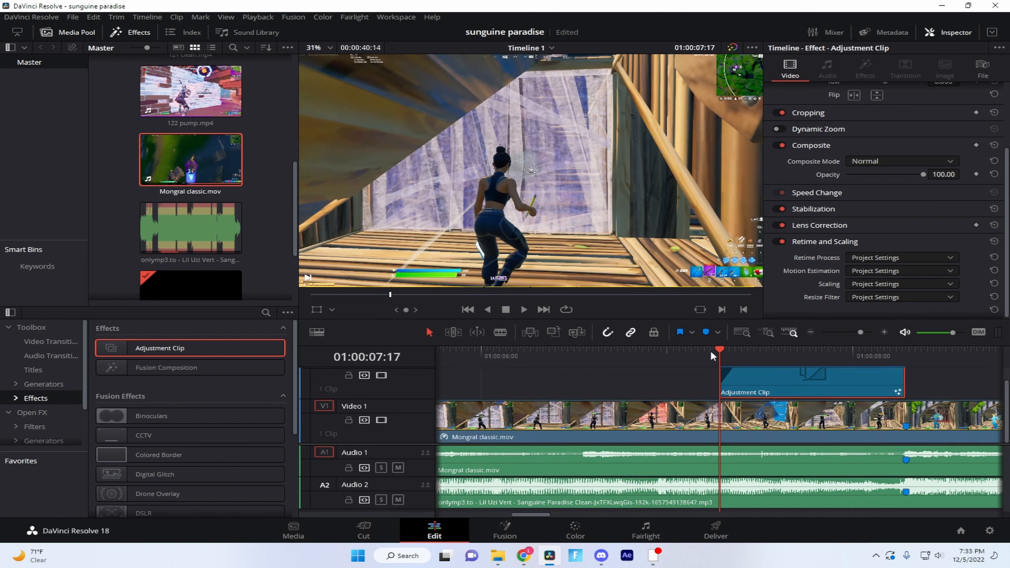
left_click_drag(716, 346, 469, 356)
key("space")
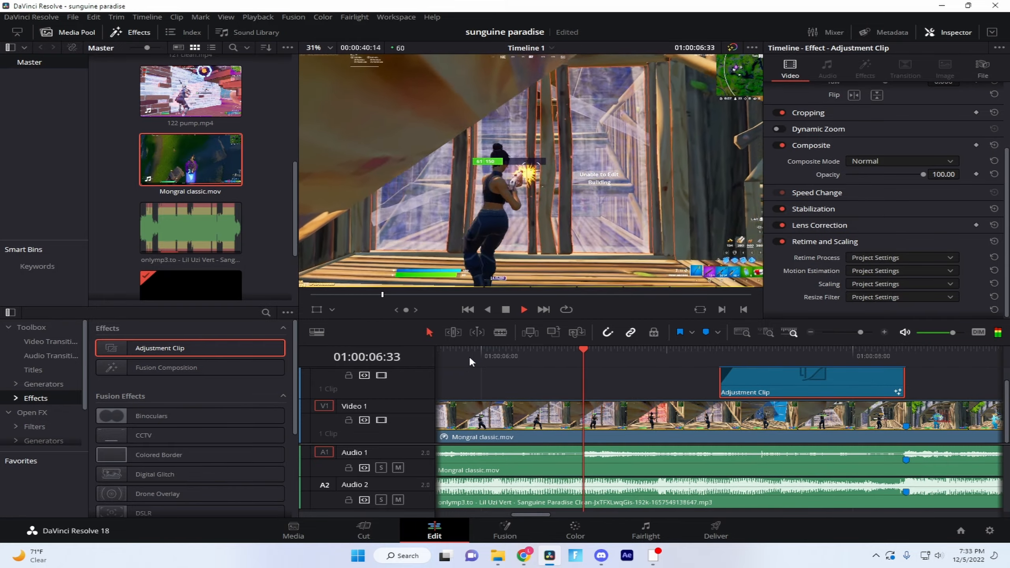
left_click(469, 356)
left_click(470, 352)
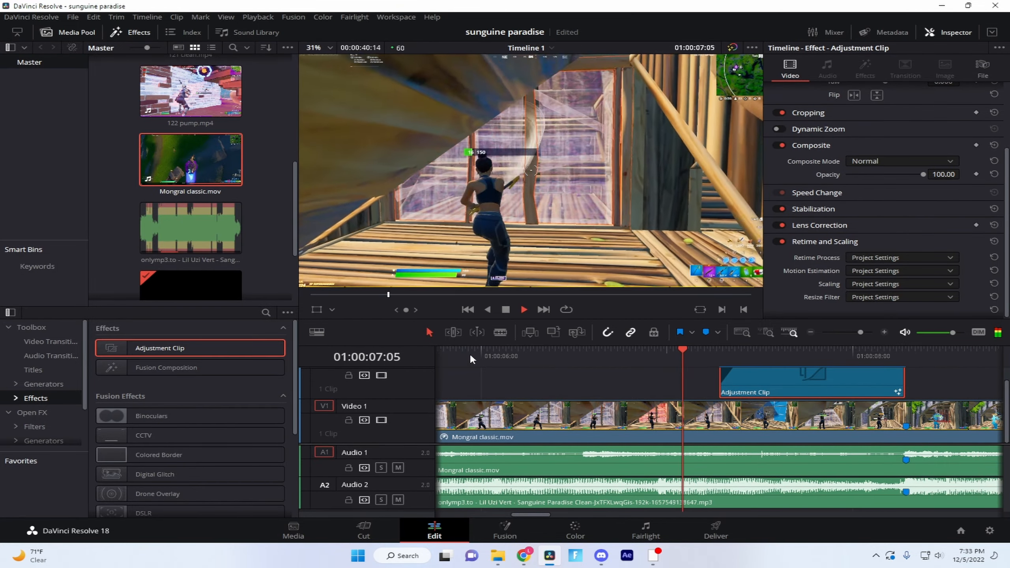
key("space")
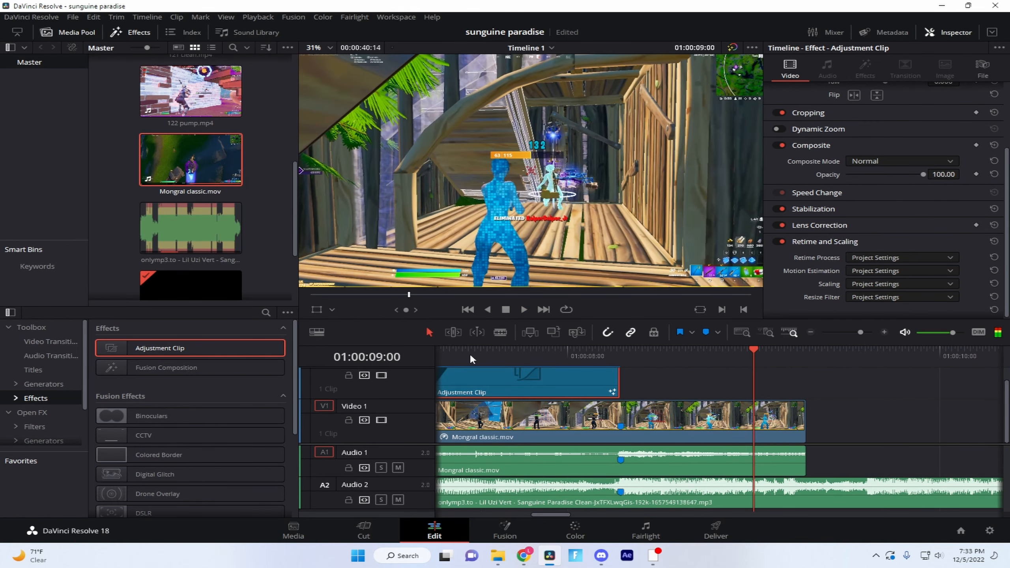
Step: Lengthen the fade-in at the start of the adjustment clip to about 14 frames
left_click(447, 356)
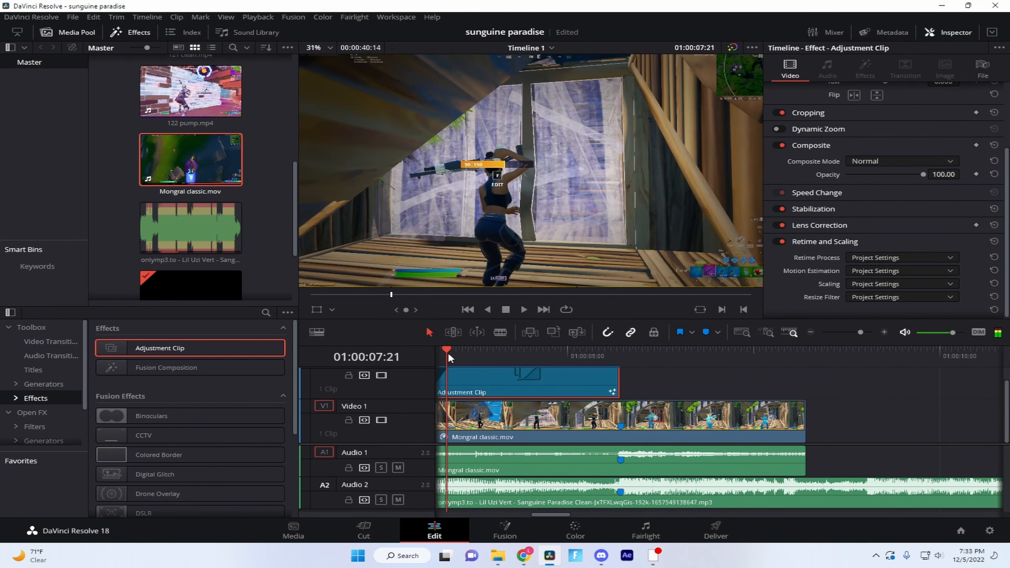
left_click(885, 334)
scroll(808, 363, "up", 1)
left_click_drag(771, 371, 854, 387)
left_click(811, 333)
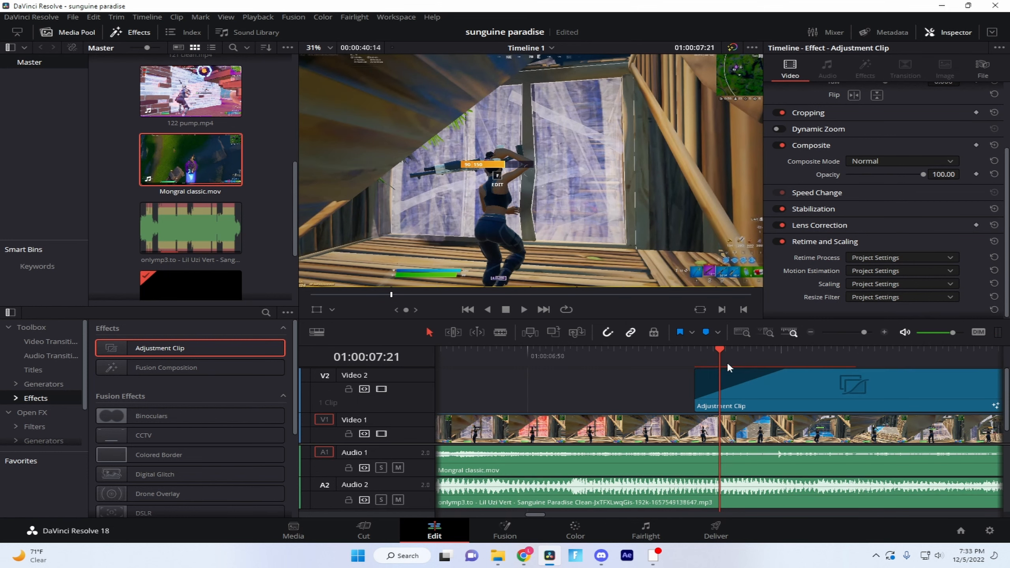
left_click(699, 352)
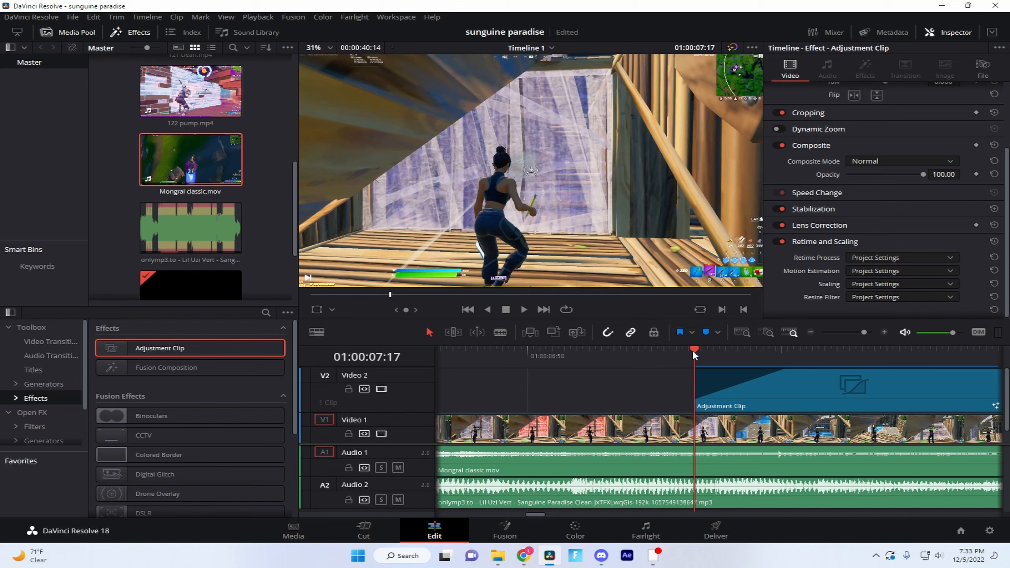
left_click(810, 332)
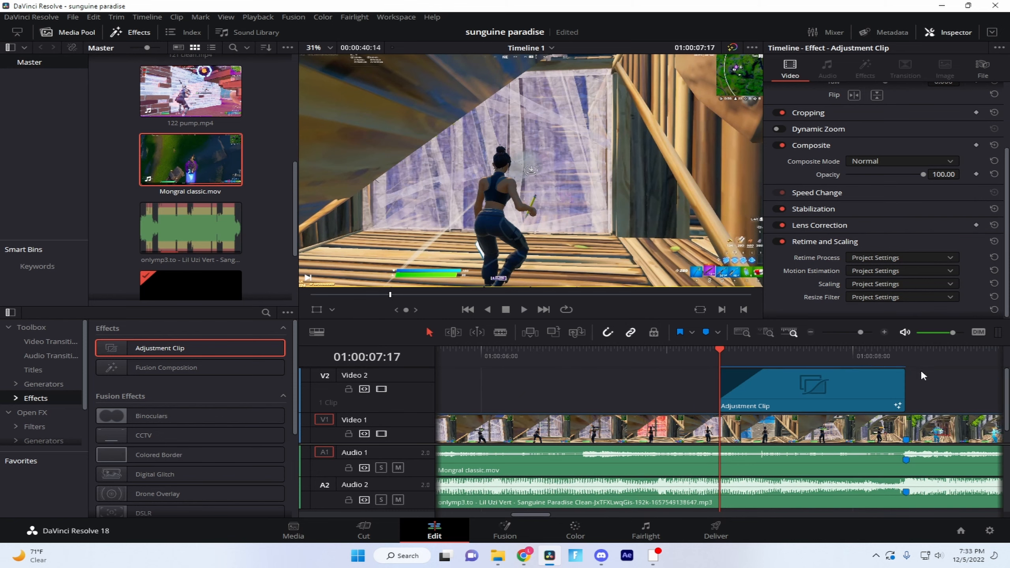
Step: Play the build-up and the shot twice to review the lengthened adjustment clip fade-in
left_click(606, 364)
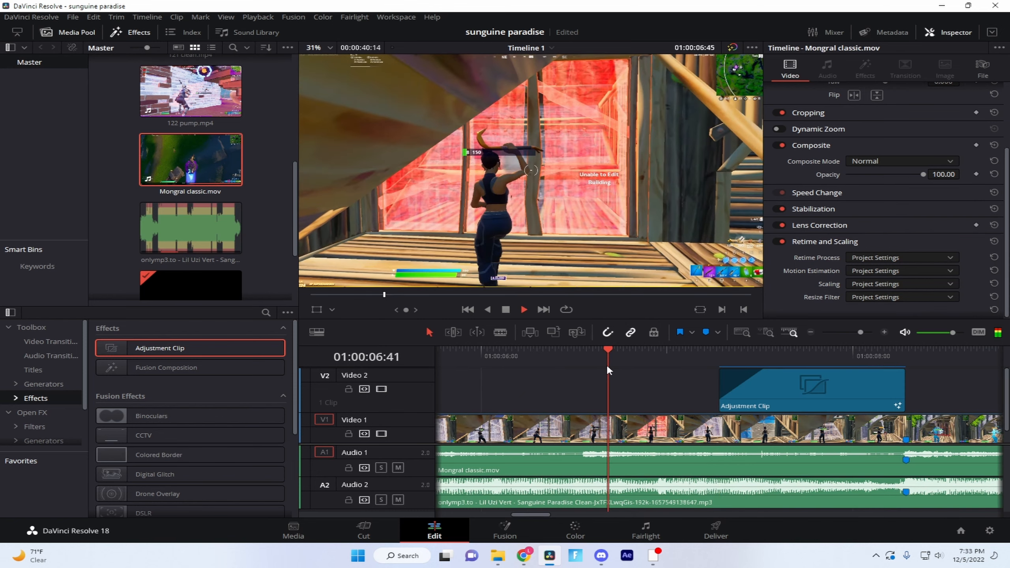
key("space")
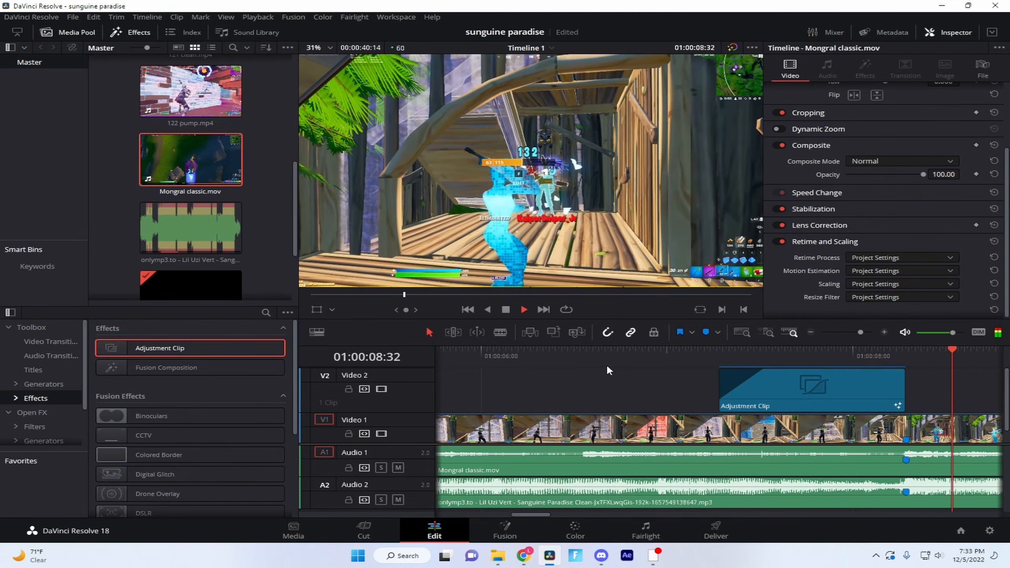
key("space")
left_click(611, 358)
key("space")
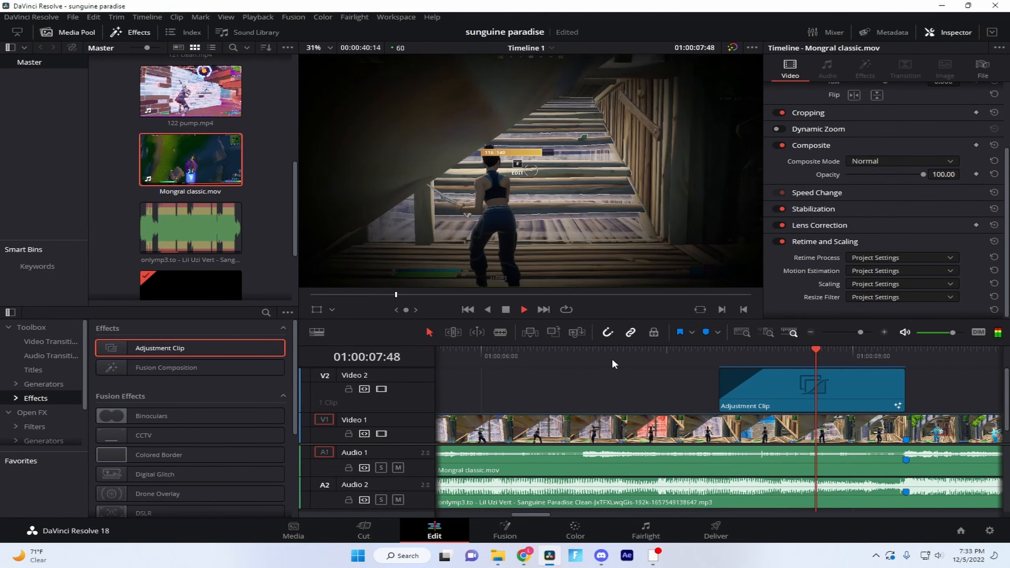
key("space")
Step: Examine in short playback bursts how the vignette and desaturation build up across the adjustment clip's fade-in
left_click(737, 361)
key("Up")
left_click_drag(860, 333, 872, 333)
key("space")
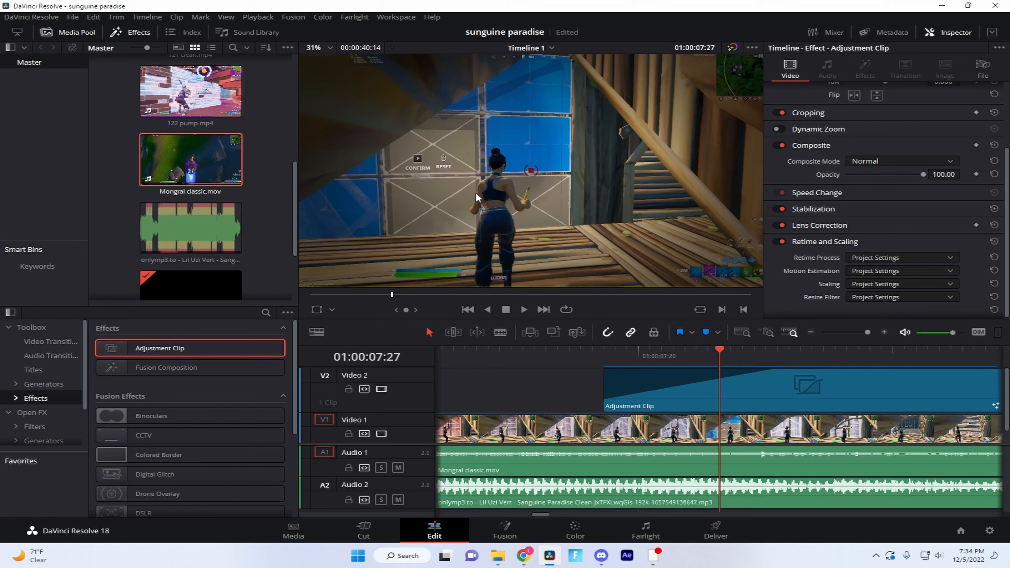
key("space")
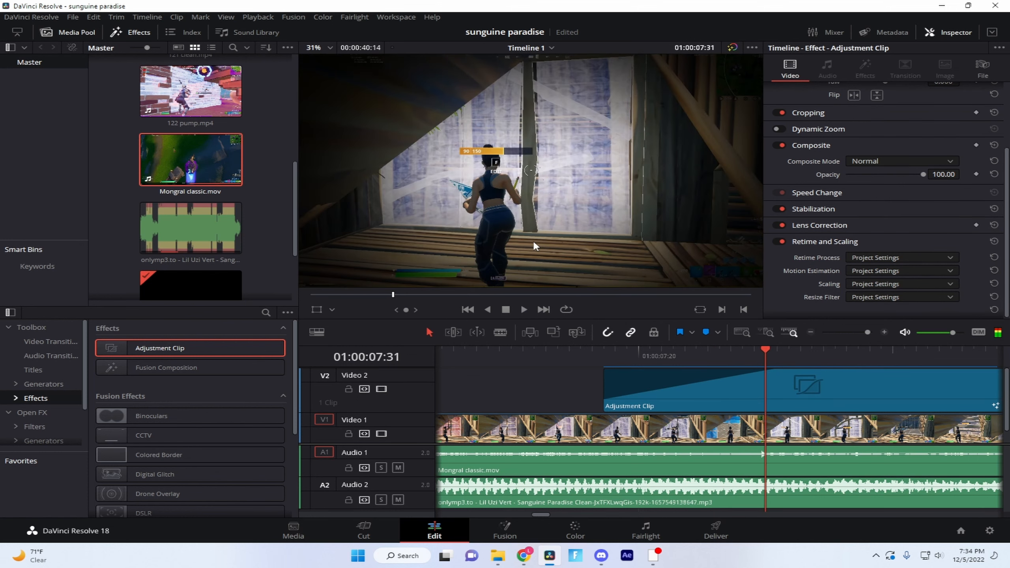
key("space")
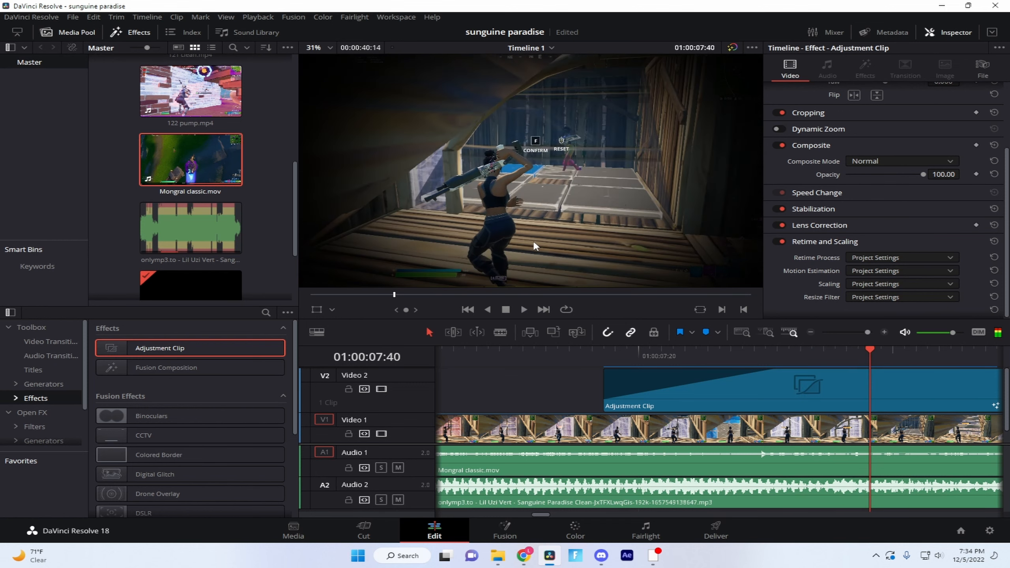
left_click(854, 381)
left_click_drag(861, 354, 648, 352)
key("Up")
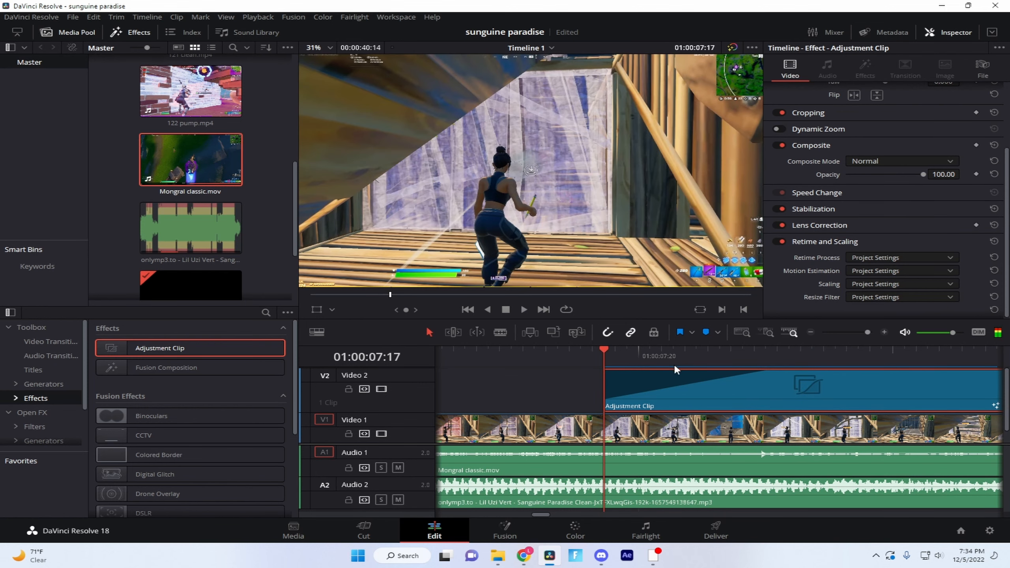
Step: Place a second adjustment clip on Video 2 directly after the first one, starting at the shot marker at 01:00:08:17
left_click(813, 333)
left_click(812, 333)
key("Down")
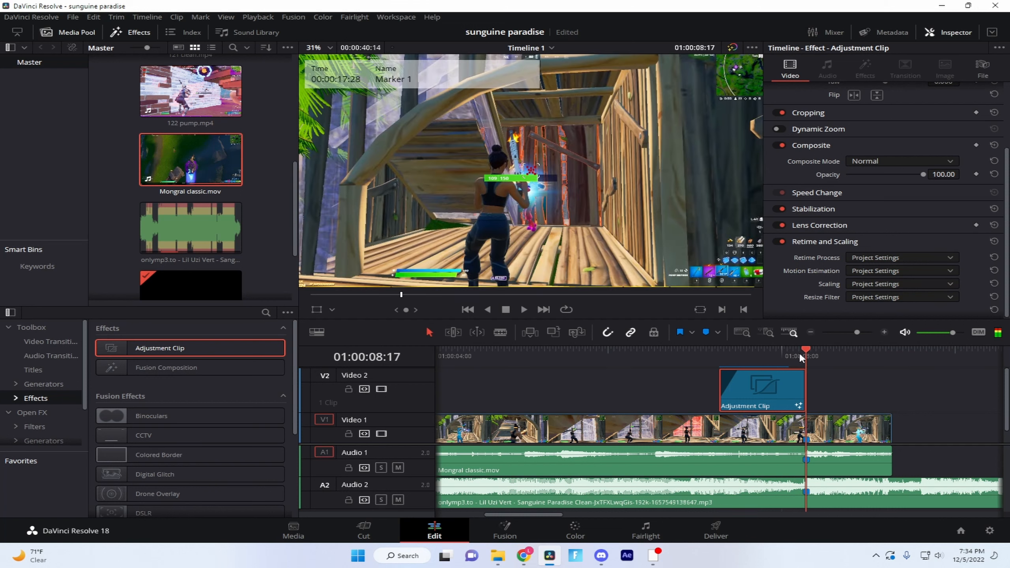
scroll(835, 435, "down", 1)
left_click_drag(130, 352, 808, 393)
Step: Split the new adjustment clip at the end of the Mongral classic.mov clip and delete the excess part
mouse_move(796, 354)
left_mouse_down()
mouse_move(904, 383)
mouse_move(807, 351)
left_mouse_up()
left_click(906, 385)
key("ctrl+b")
left_click(930, 389)
key("Delete")
Step: Open the second adjustment clip in Fusion and add the Camera Shake (CShk) tool
right_click(856, 383)
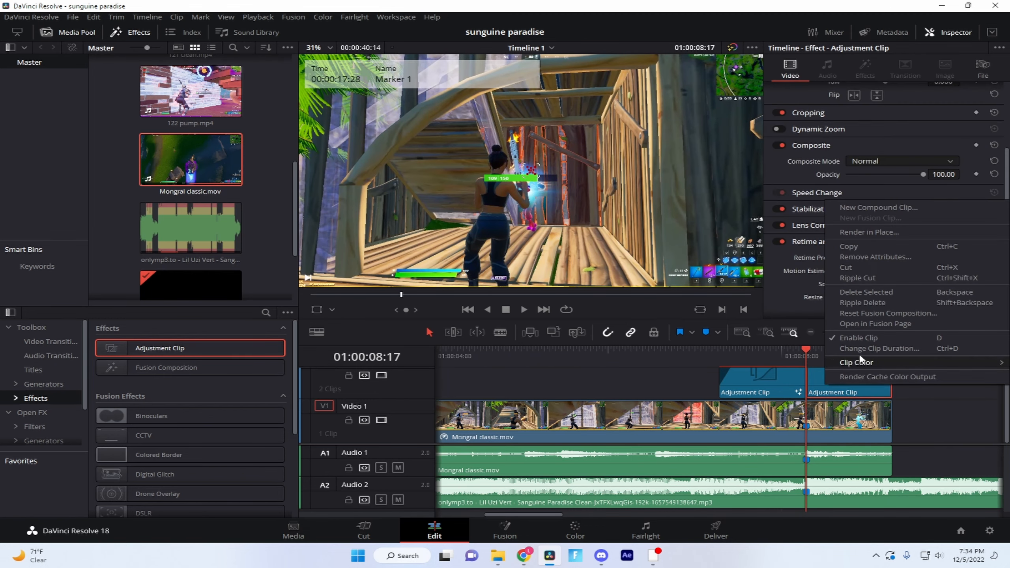
left_click(846, 324)
key("shift+space")
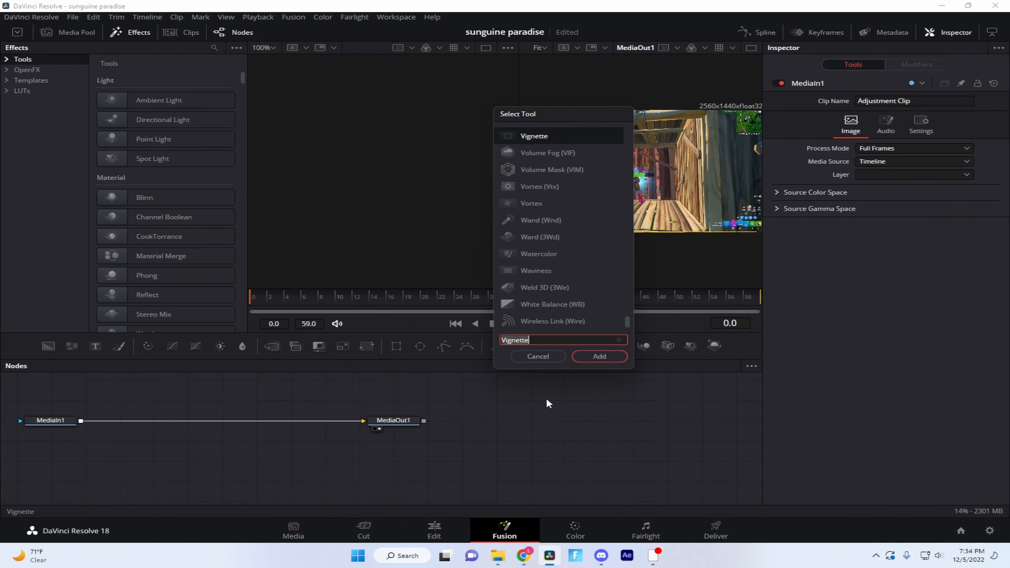
type("cameras")
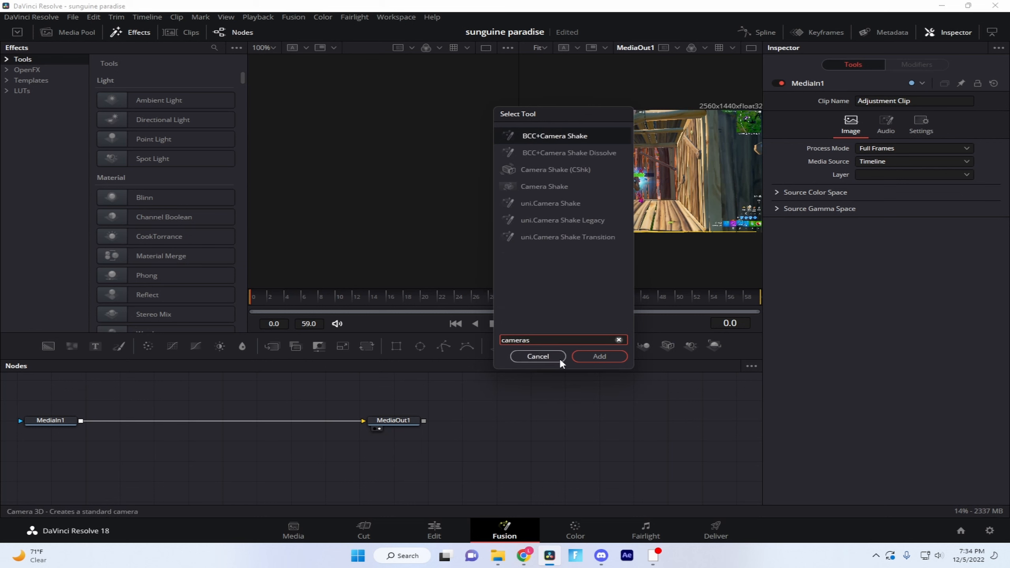
key("BackSpace")
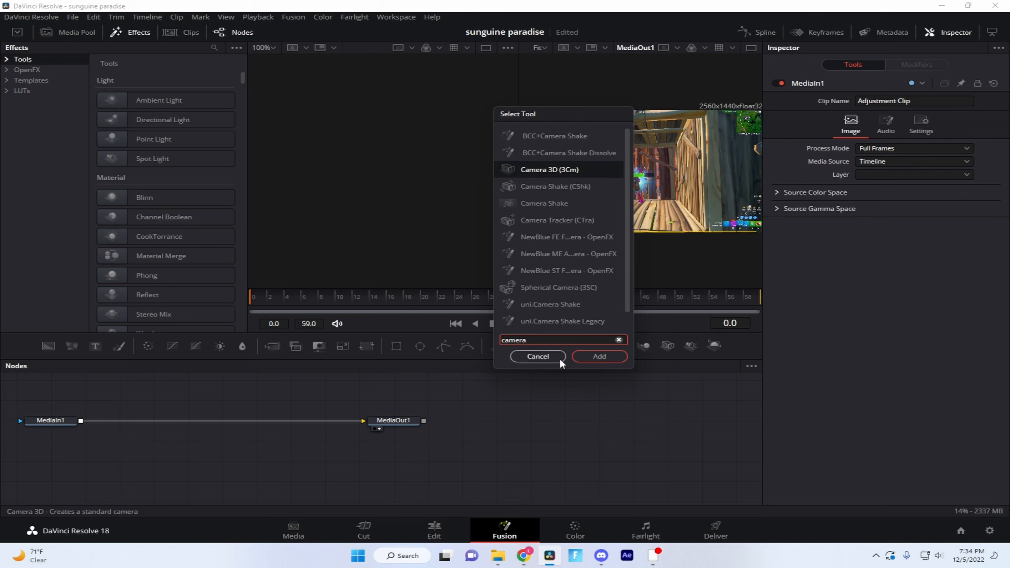
left_click(548, 187)
left_click(608, 358)
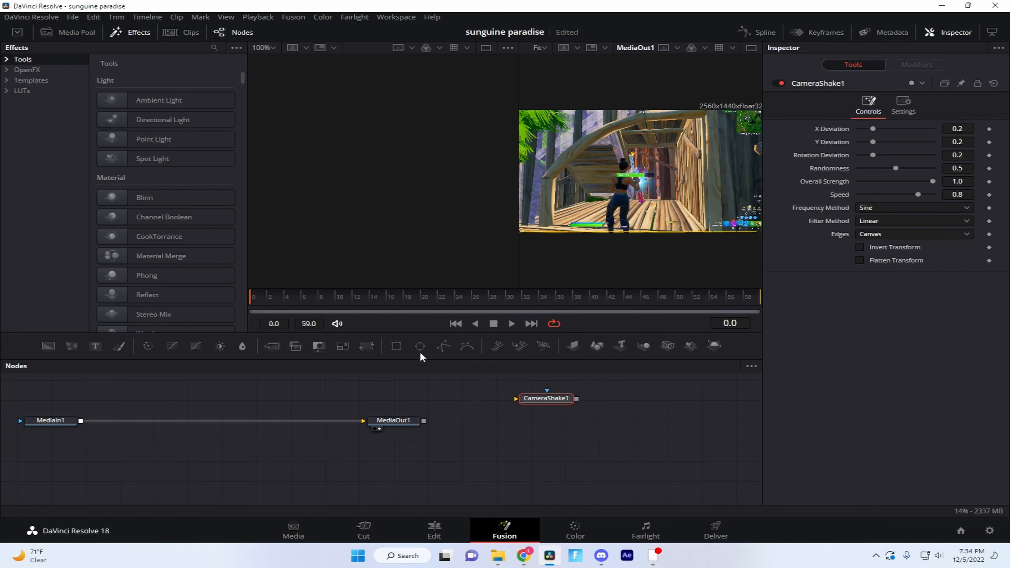
Step: Connect the CameraShake1 node between MediaIn1 and MediaOut1 and select it
left_click_drag(545, 400, 144, 424)
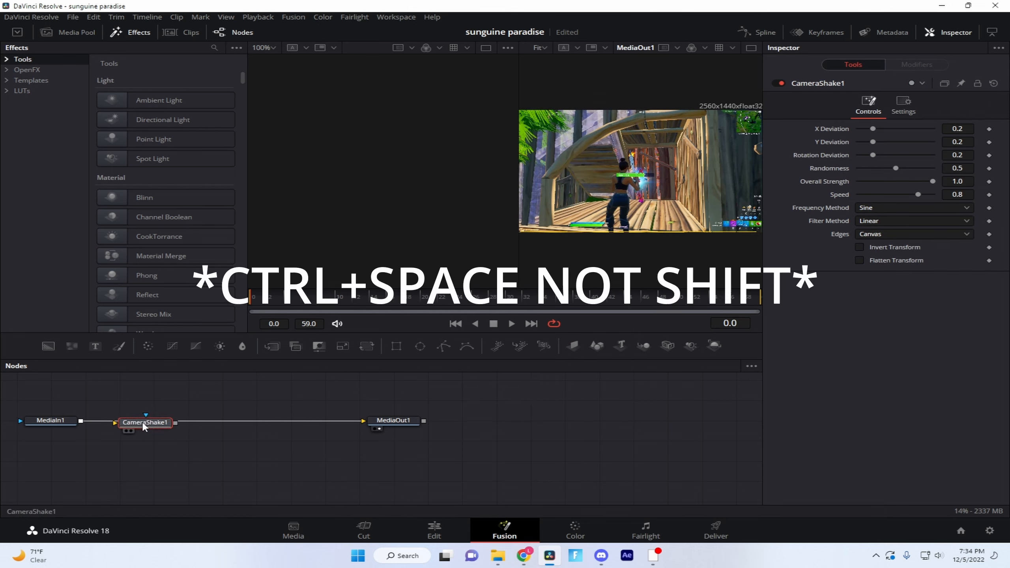
left_click(92, 420)
left_click_drag(77, 420, 394, 423)
left_click(208, 425)
left_click(145, 423)
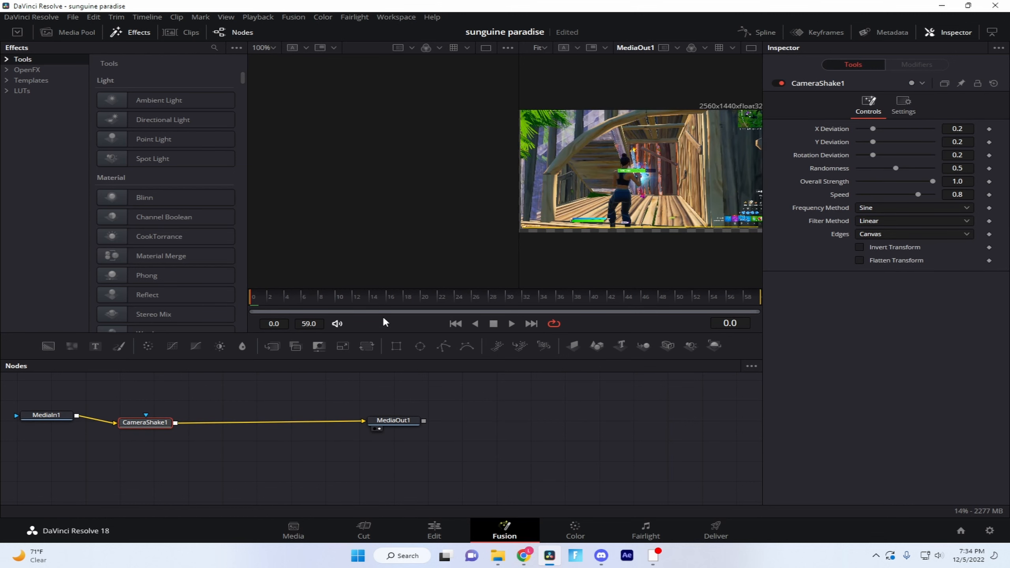
Step: Set the camera shake's Y Deviation to 0.6, X Deviation to 0.031, Rotation Deviation to 0.362 and Randomness to 0.528
left_click_drag(878, 139, 901, 147)
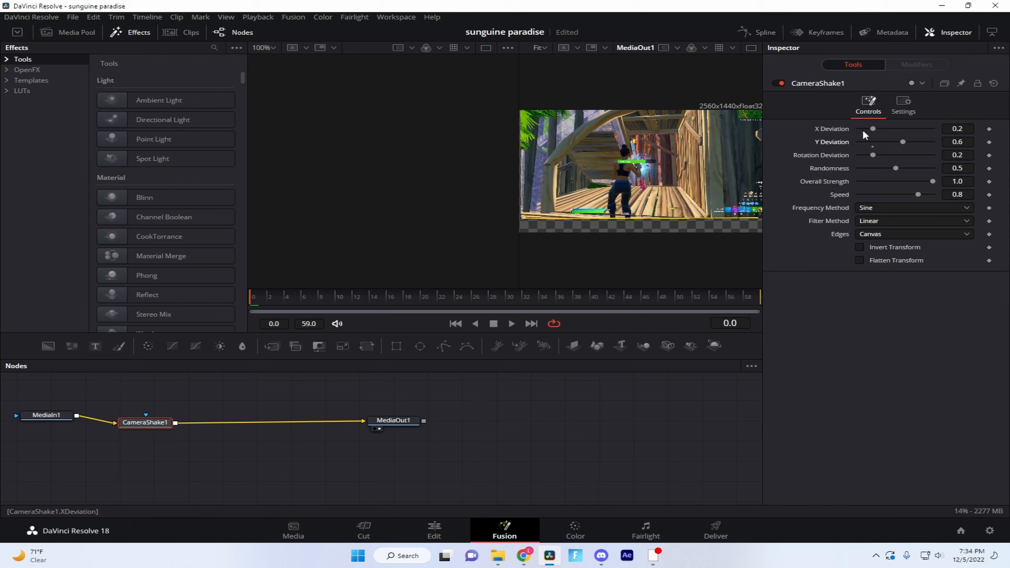
left_click_drag(874, 128, 865, 128)
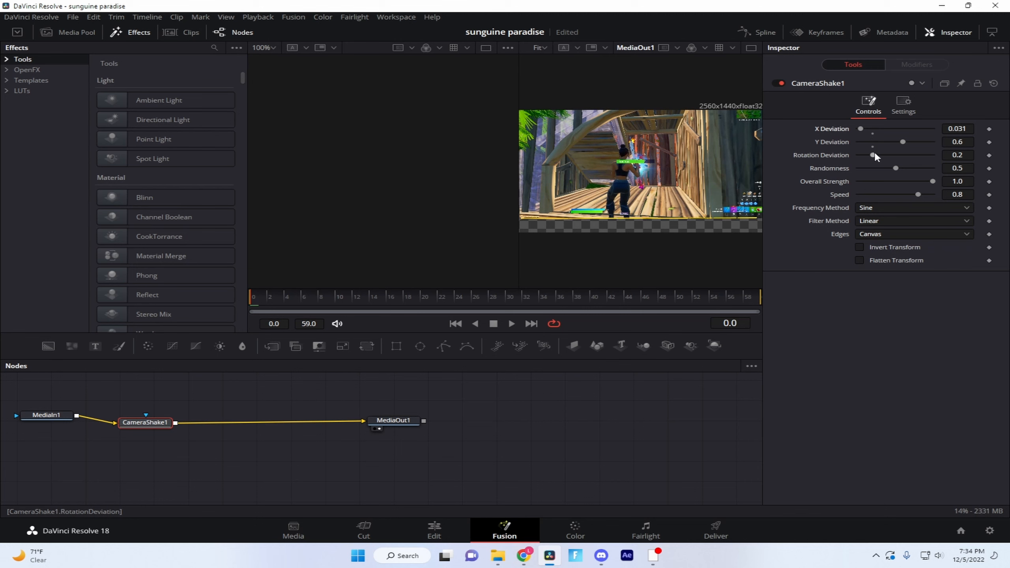
left_click_drag(876, 154, 897, 167)
Step: Keyframe the camera shake's Overall Strength at 1.0 on frame 0, set Edges to Mirror and preview up to frame 18
left_click(989, 181)
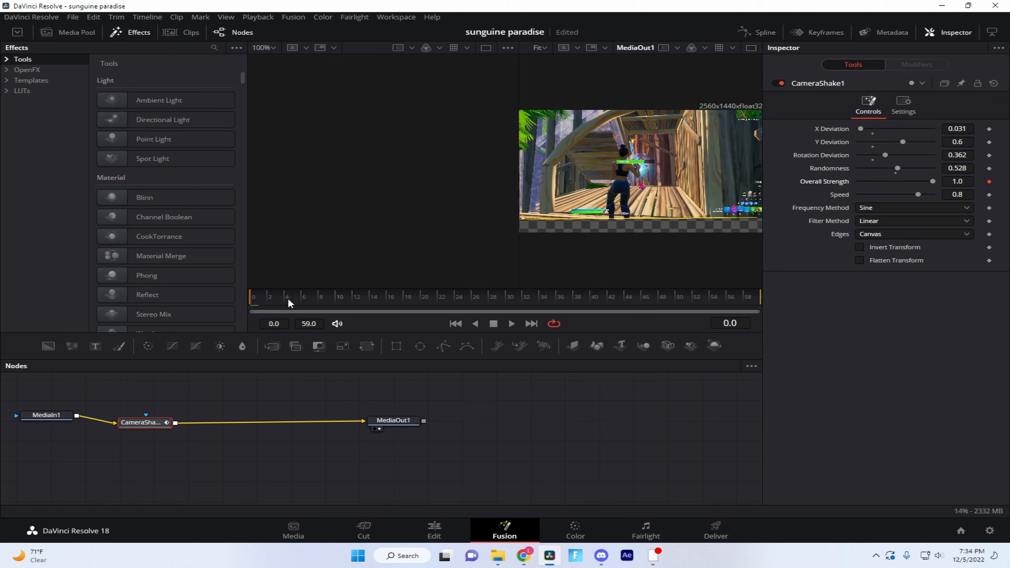
left_click_drag(290, 299, 1, 341)
left_click(866, 235)
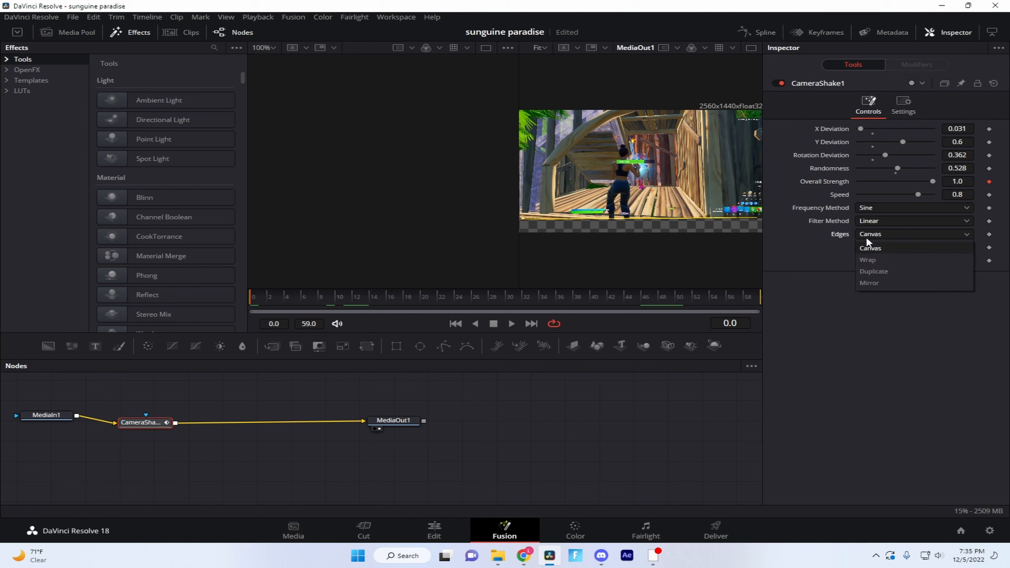
left_click(875, 281)
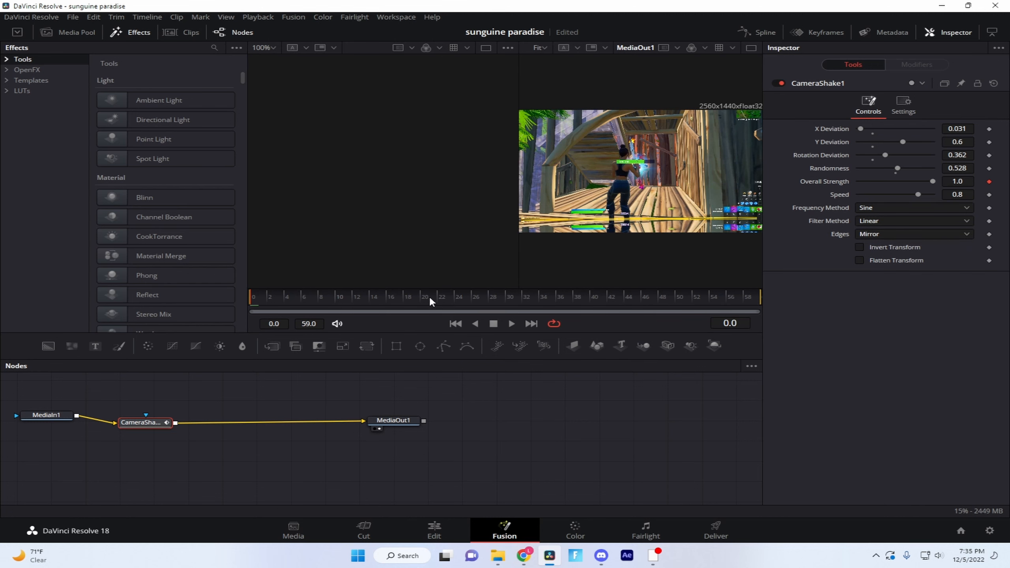
left_click_drag(404, 301, 406, 300)
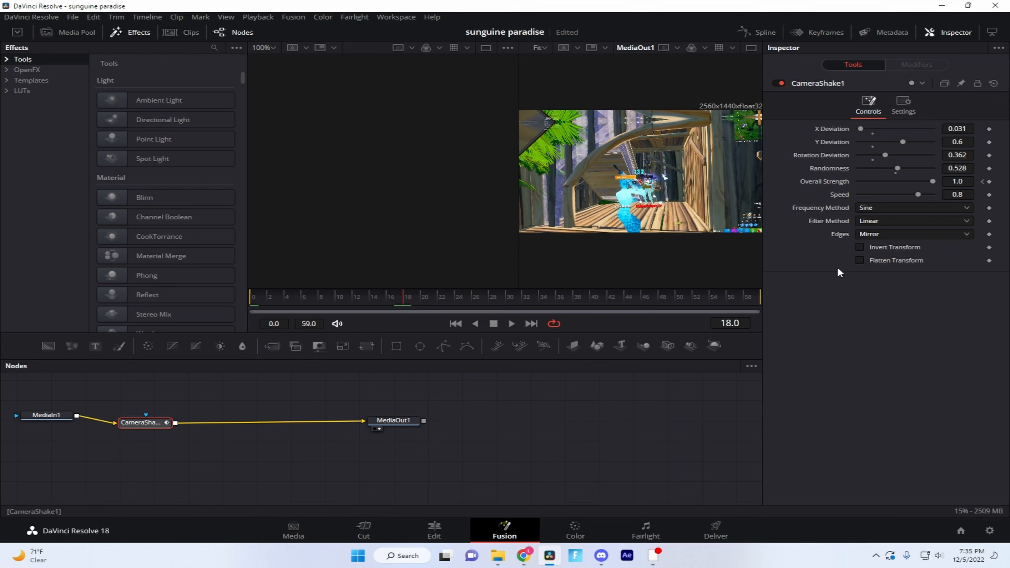
Step: Keyframe the camera shake's Overall Strength at 0.0 on frame 18 and return to frame 0
left_click_drag(933, 182, 858, 182)
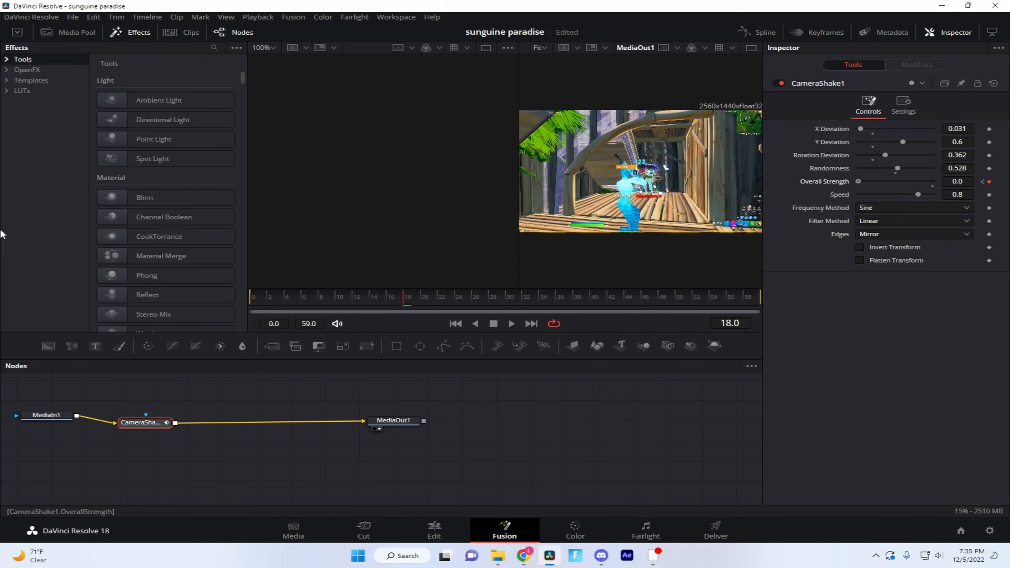
left_click_drag(395, 297, 8, 272)
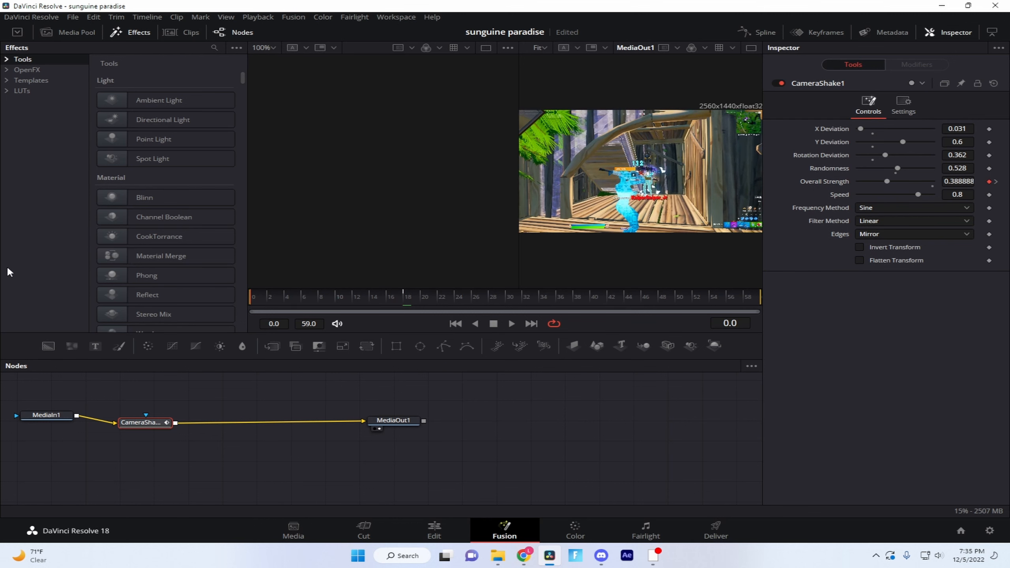
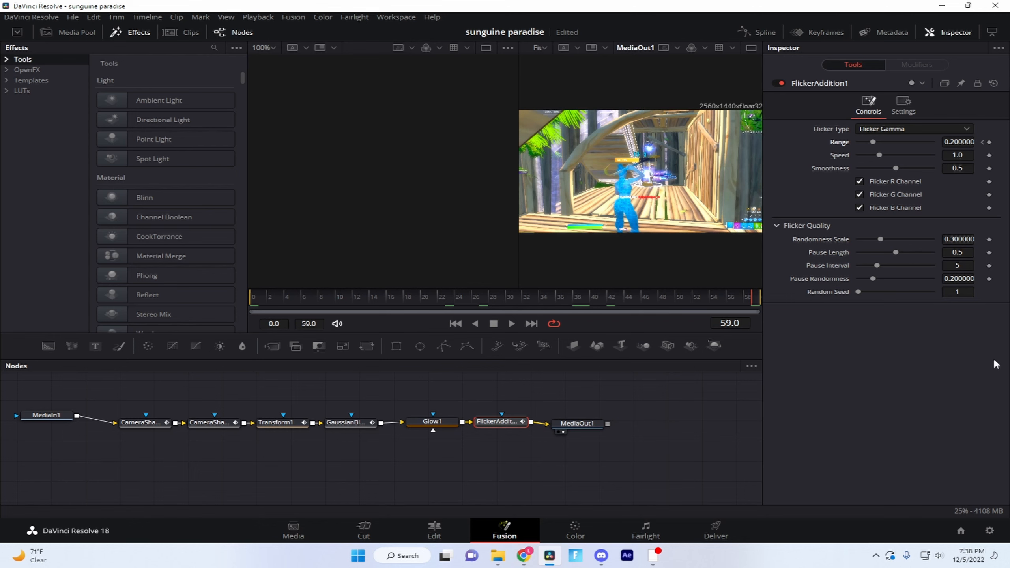
Step: Keyframe FlickerAddition1's Range at 0.0 on frame 59, and enable Render Cache Color Output for the second adjustment clip in the edit timeline
left_click_drag(874, 142, 856, 143)
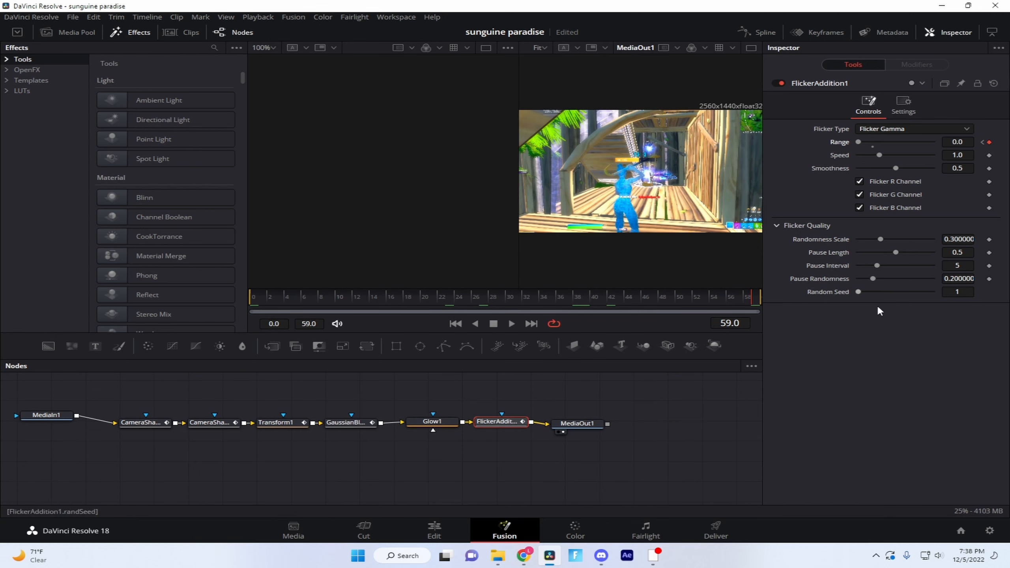
left_click(408, 526)
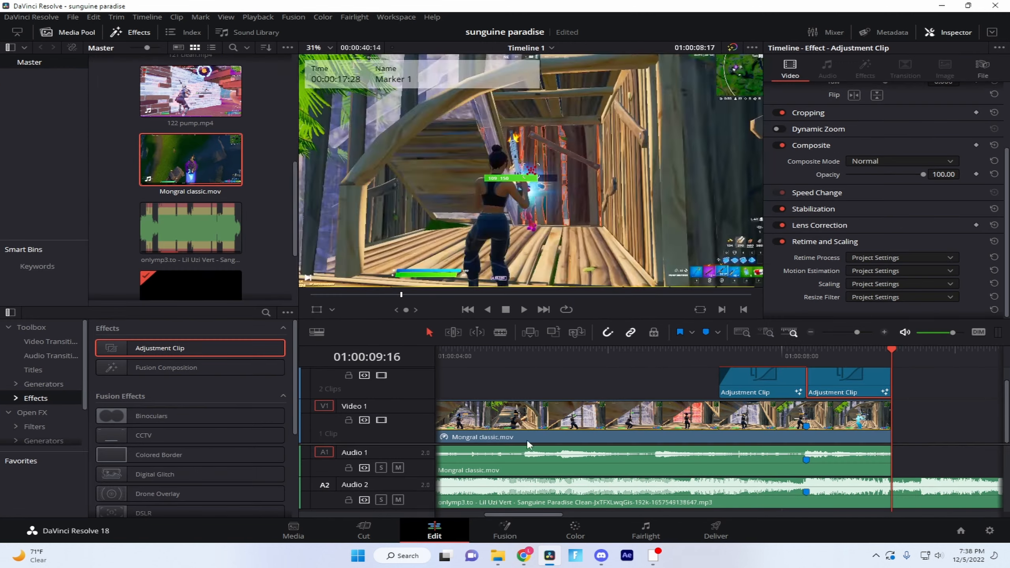
right_click(824, 378)
left_click(860, 556)
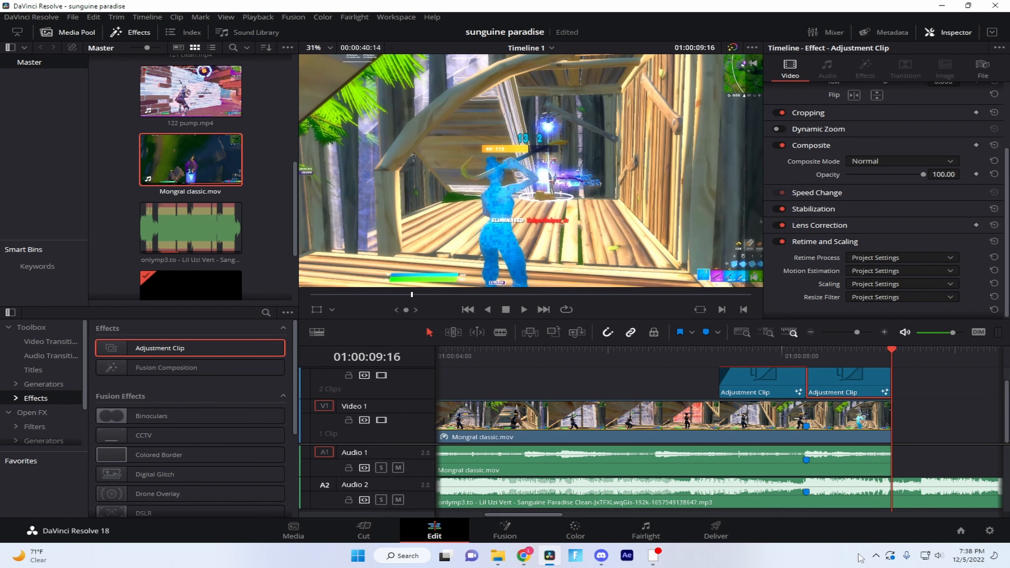
Step: Play back the build-up and the shot several times to review the effects of both adjustment clips
left_click(805, 347)
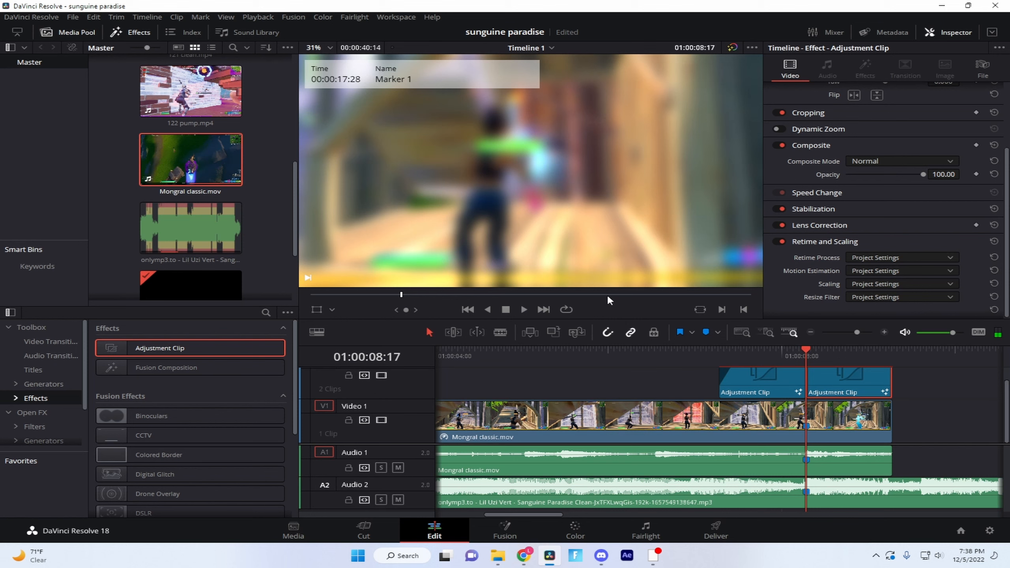
left_click(732, 349)
left_click(720, 350)
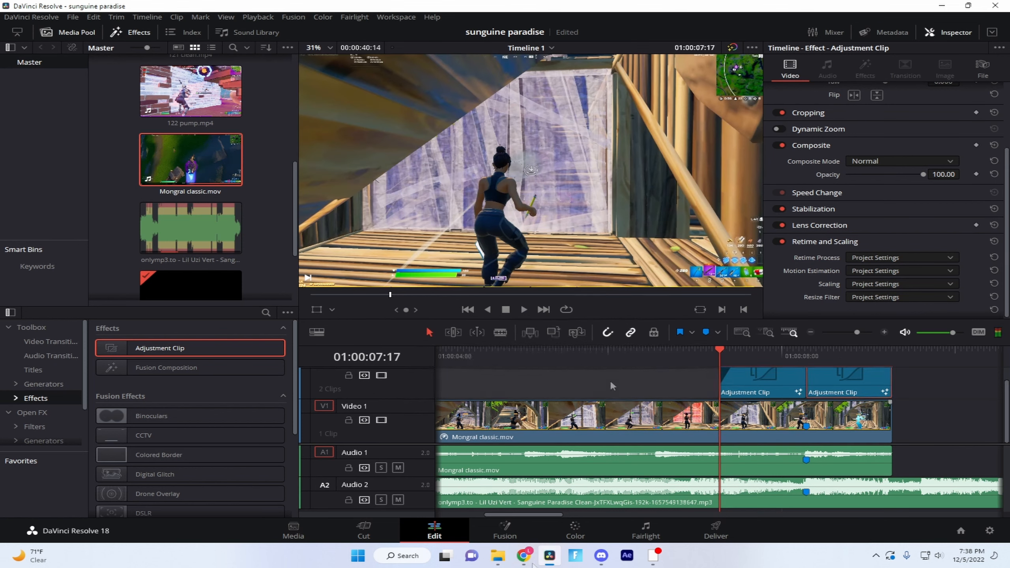
left_click(627, 353)
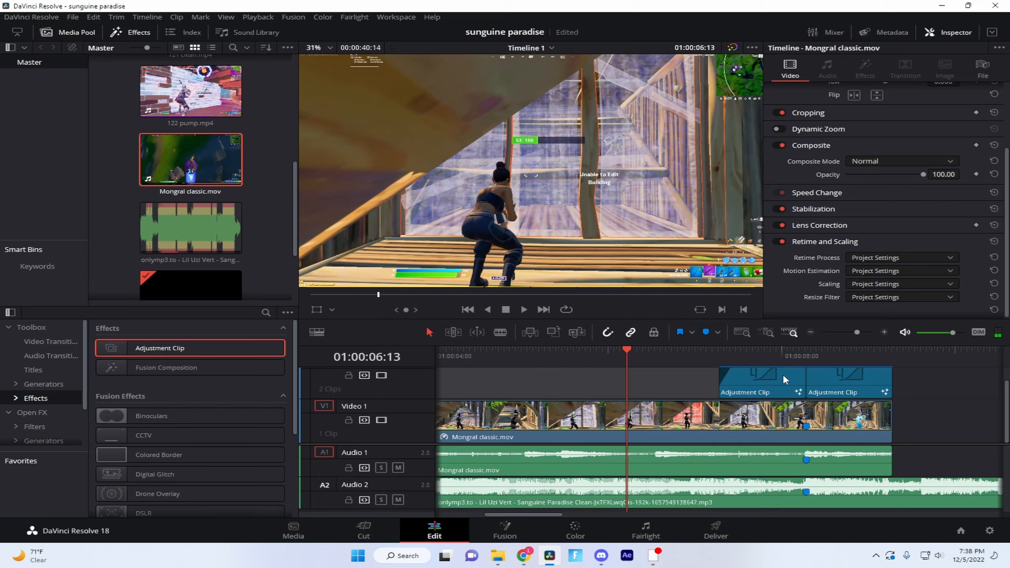
key("space")
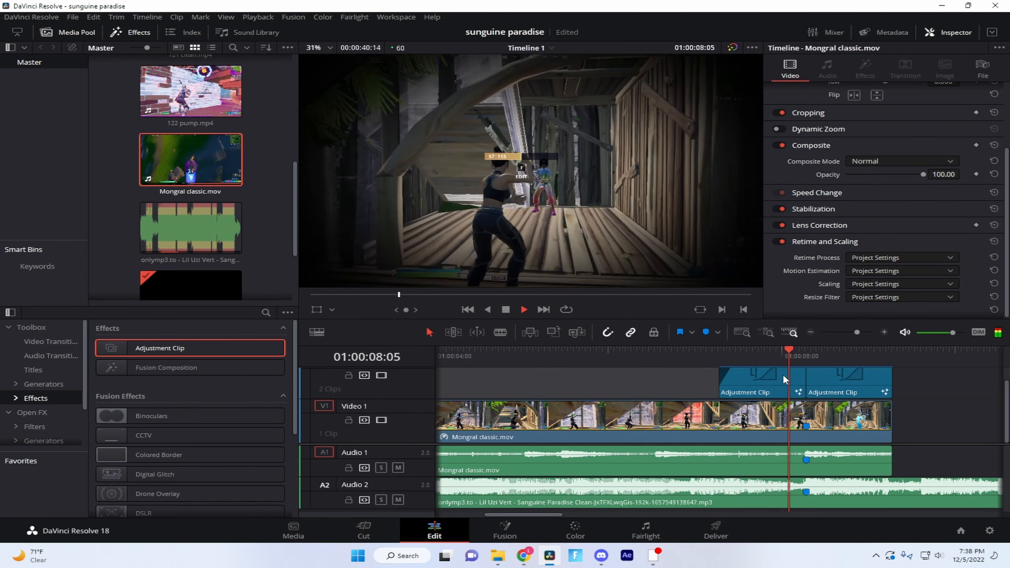
key("space")
left_click(710, 350)
key("space")
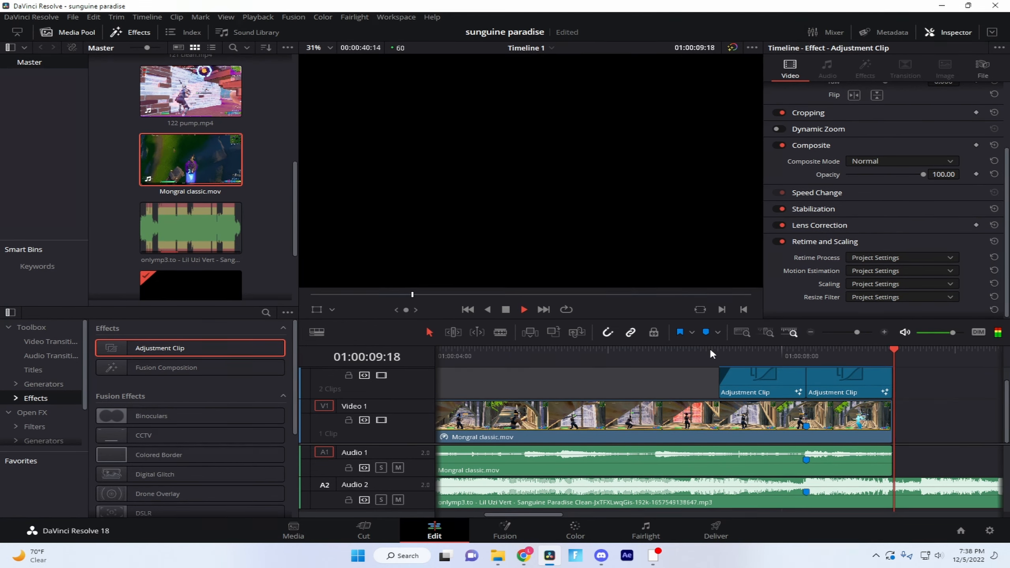
left_click_drag(767, 357, 764, 363)
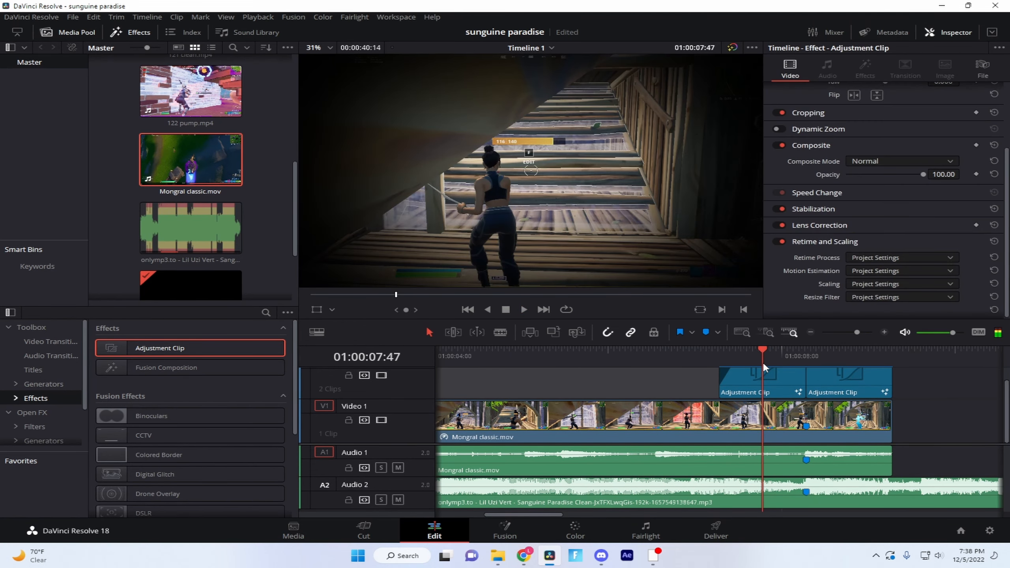
key("space")
left_click(765, 363)
key("space")
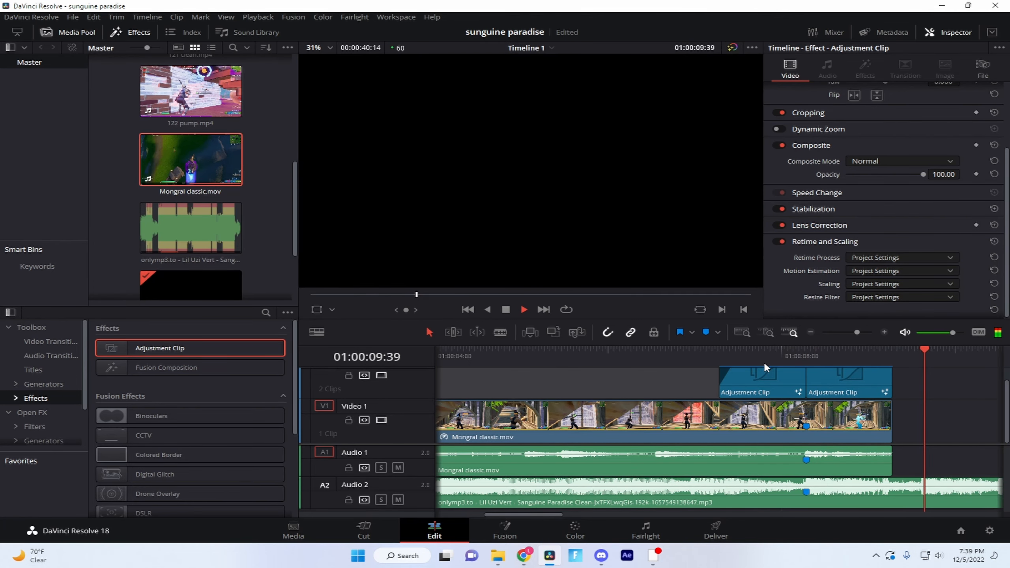
left_click_drag(764, 361, 637, 371)
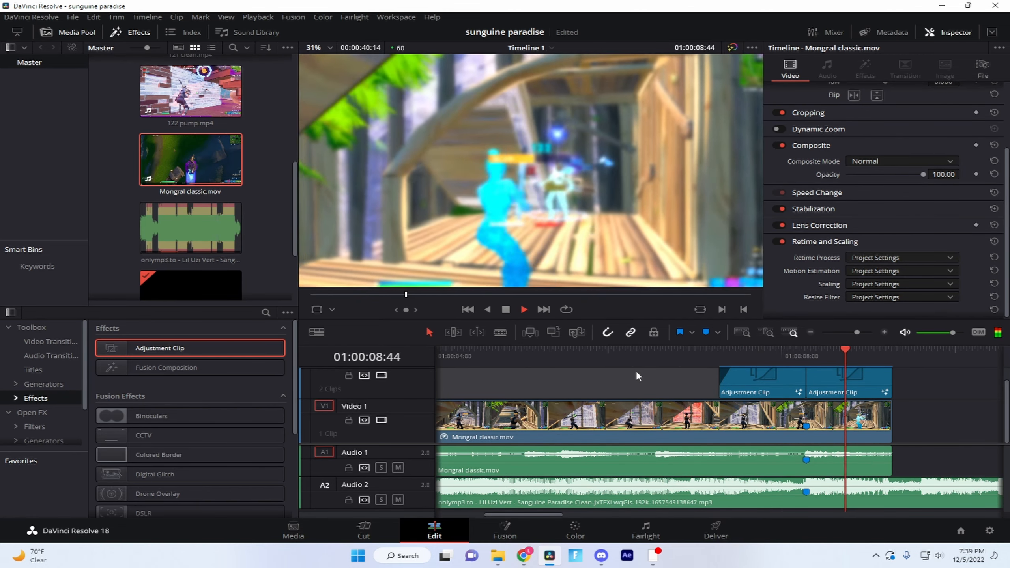
key("space")
Step: Open the second adjustment clip in Fusion and check the GaussianBlur1 Strength from frame 0 through frame 59
left_click(806, 350)
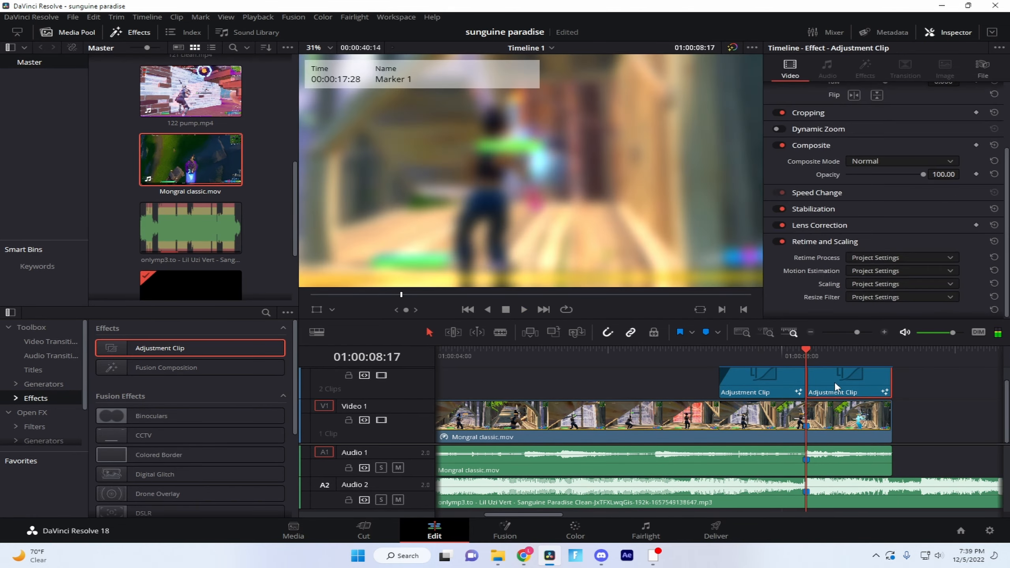
right_click(836, 382)
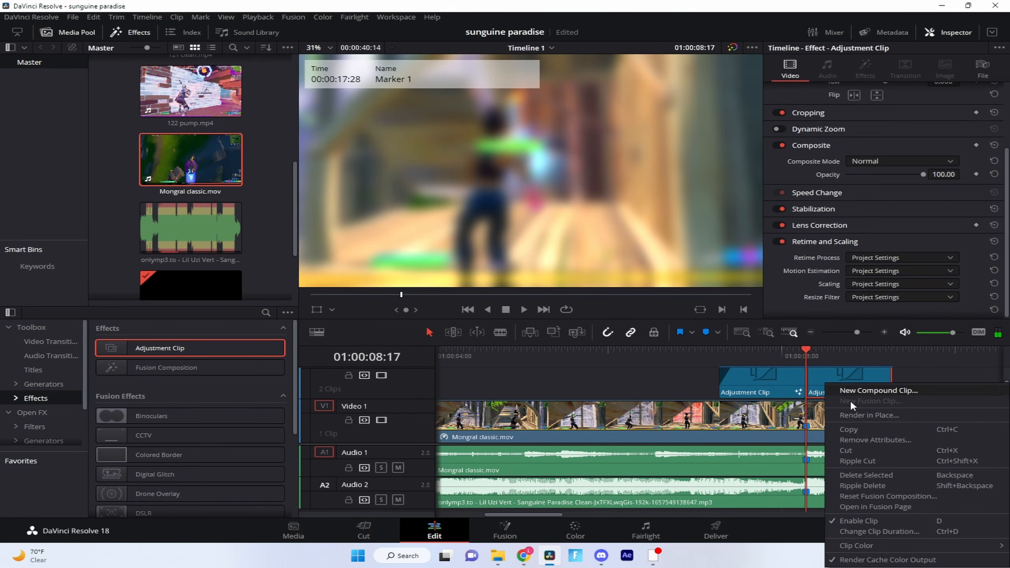
left_click(871, 507)
left_click(347, 428)
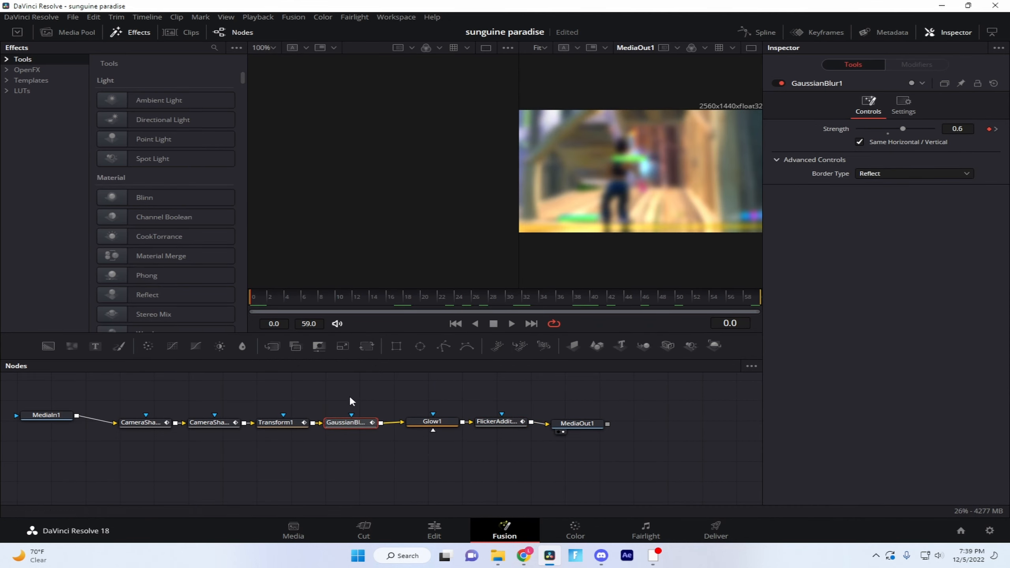
left_click_drag(506, 303, 978, 357)
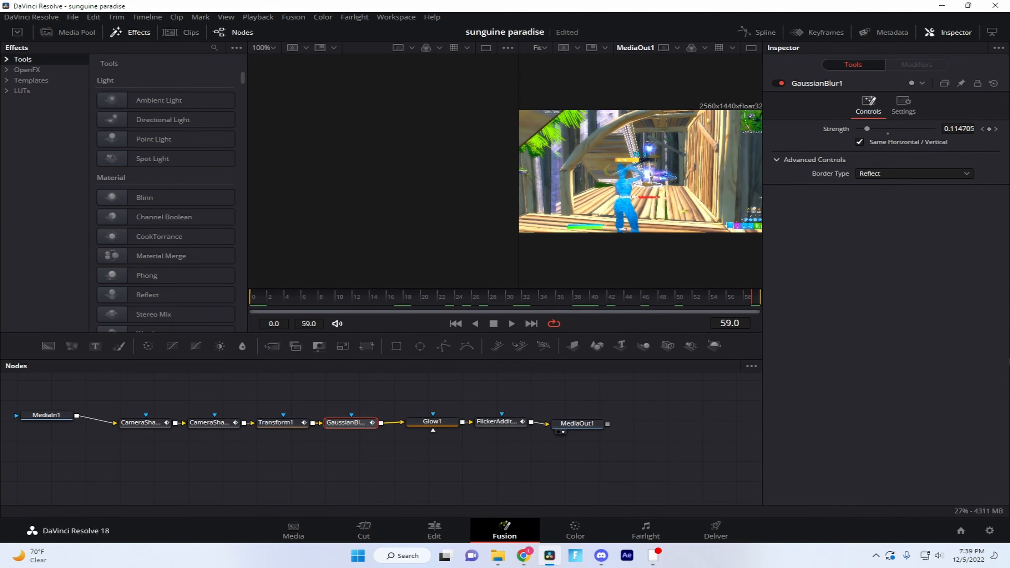
key("Right")
key("Right")
key("Right")
key("Right")
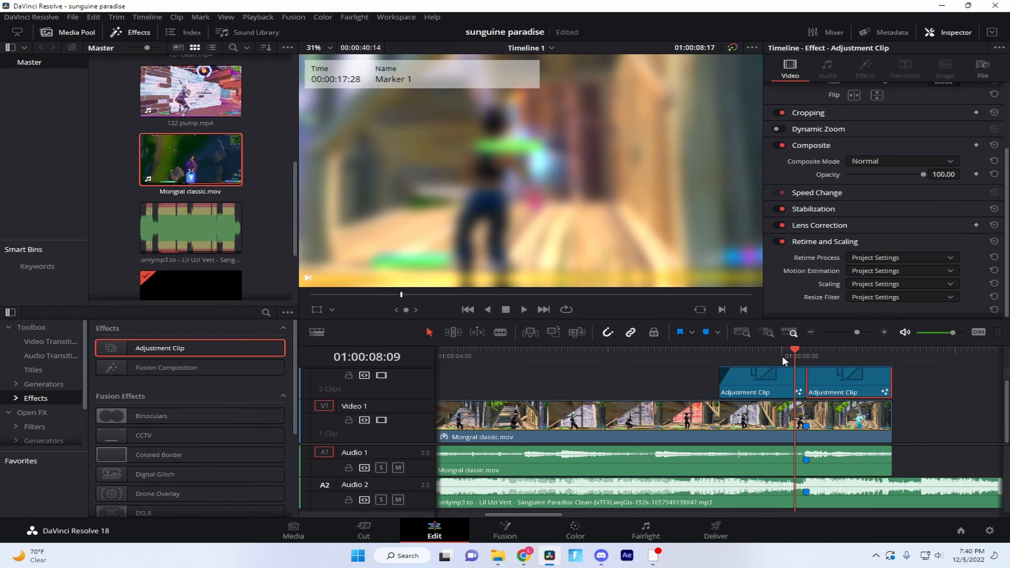
Step: Replay the timeline from before the first adjustment clip through the shot to check the blur and shake
left_click_drag(782, 355, 669, 389)
key("space")
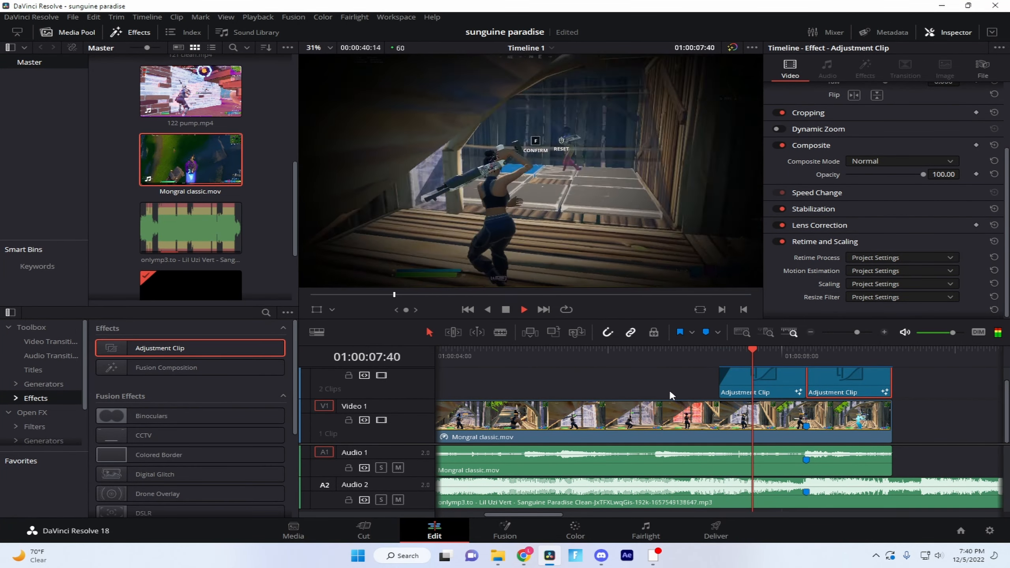
key("space")
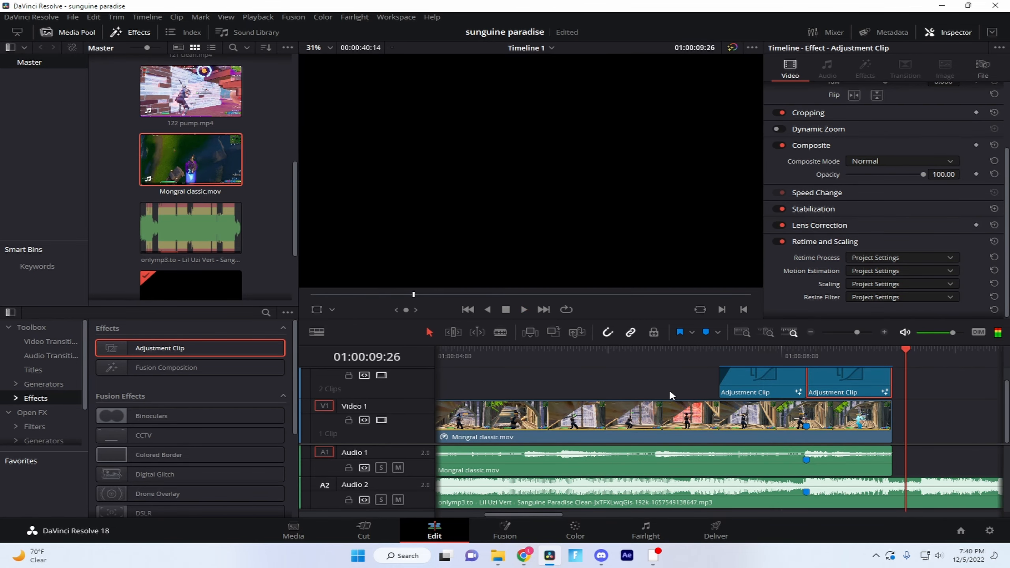
left_click(671, 349)
key("space")
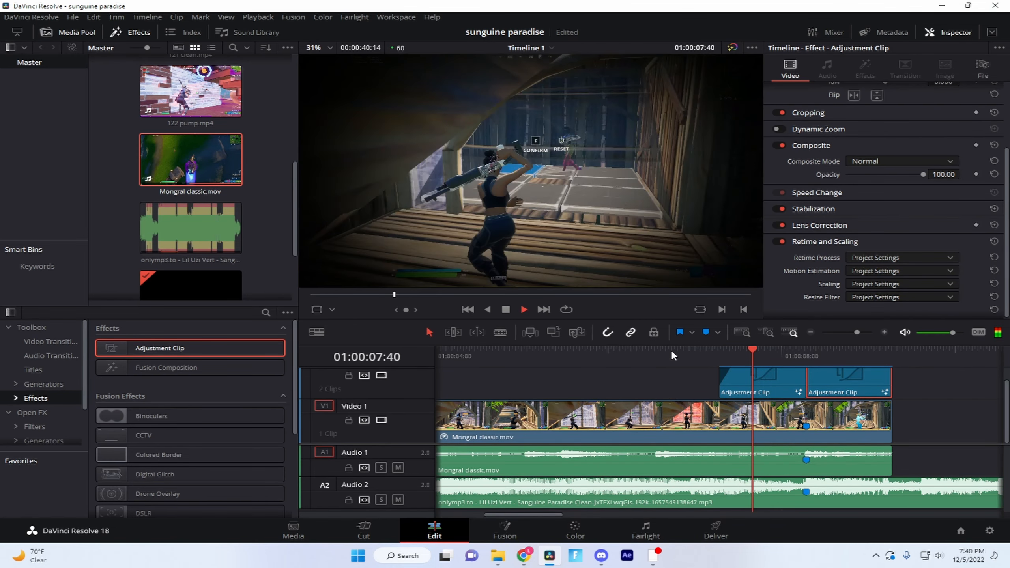
key("space")
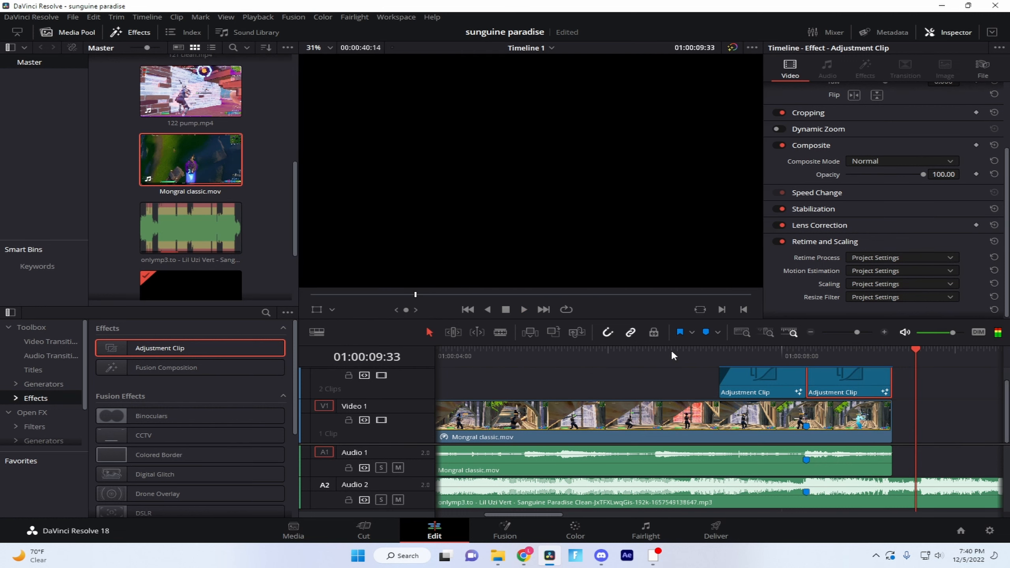
Step: Reopen the second adjustment clip in Fusion and go to the end of its composition
left_click(818, 353)
right_click(843, 391)
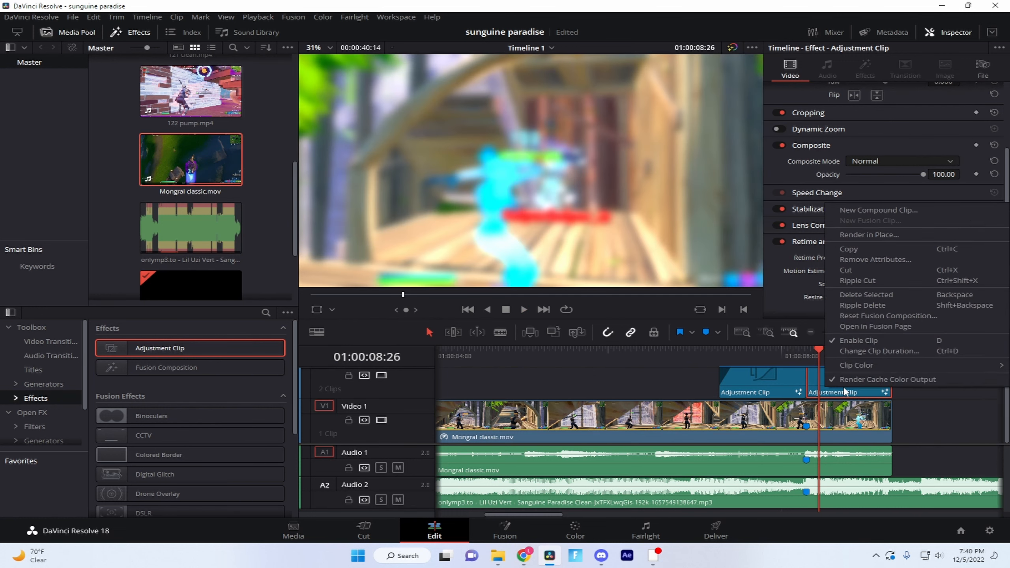
left_click(869, 322)
left_click(753, 295)
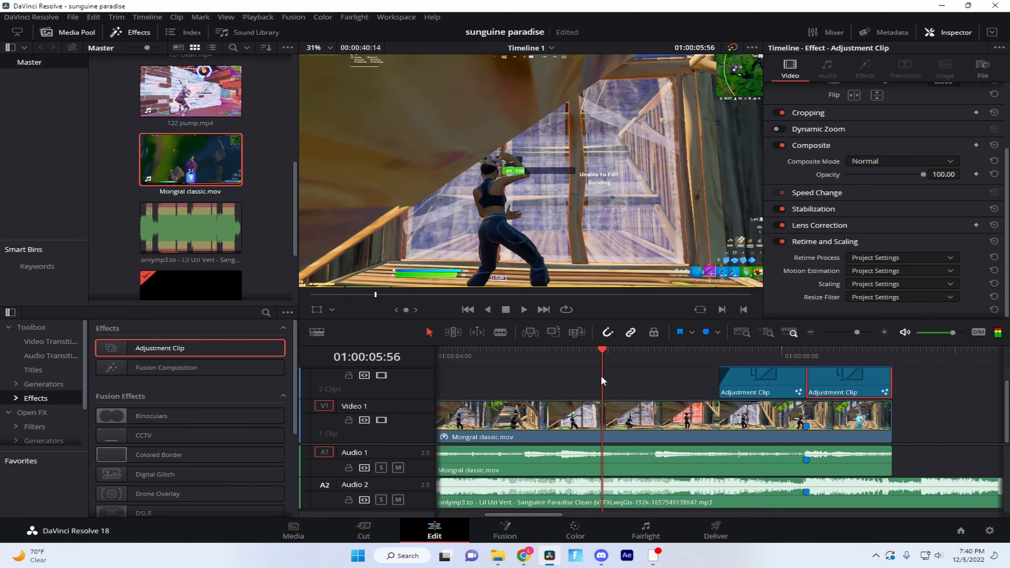
Step: Play back the montage through both adjustment clips to the end of the gameplay clip and zoom out the timeline
key("space")
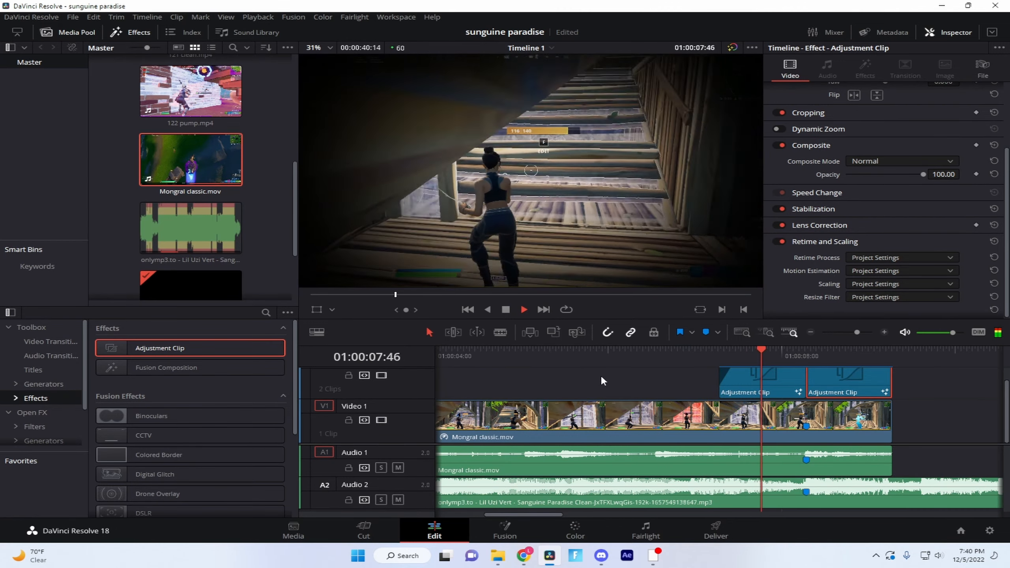
key("space")
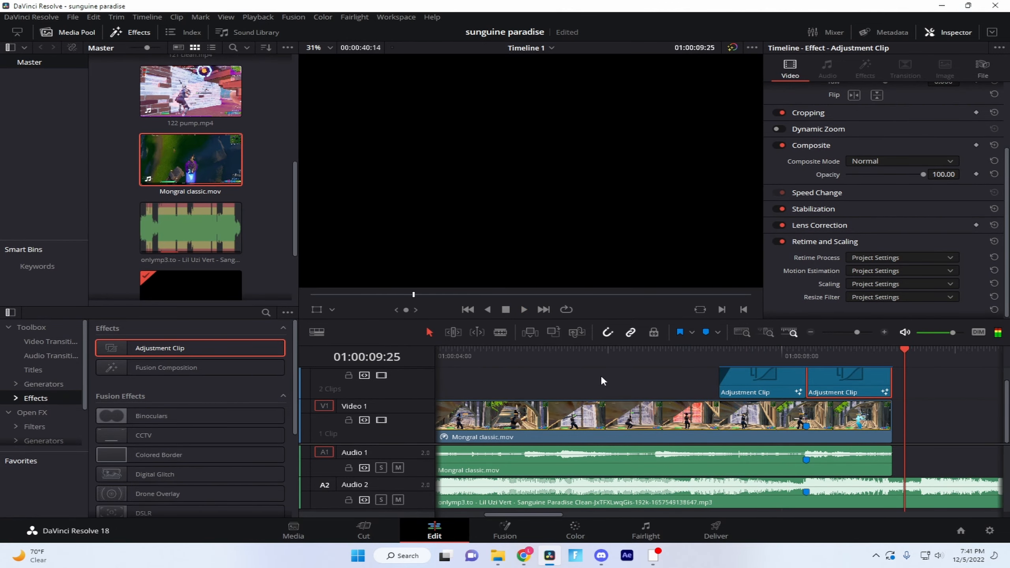
left_click(685, 355)
key("space")
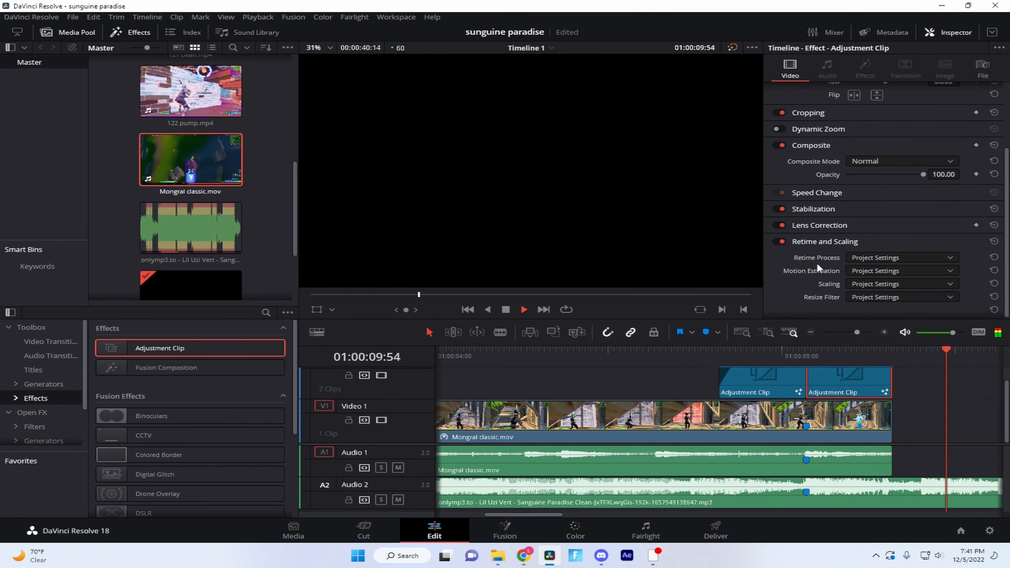
left_click(811, 332)
key("space")
Step: Find the overlays folder in Downloads and place the royal blue overlay on the timeline after the Mongral classic clip
key("Up")
key("Up")
left_click(713, 405)
scroll(642, 422, "up", 1)
scroll(642, 432, "down", 1)
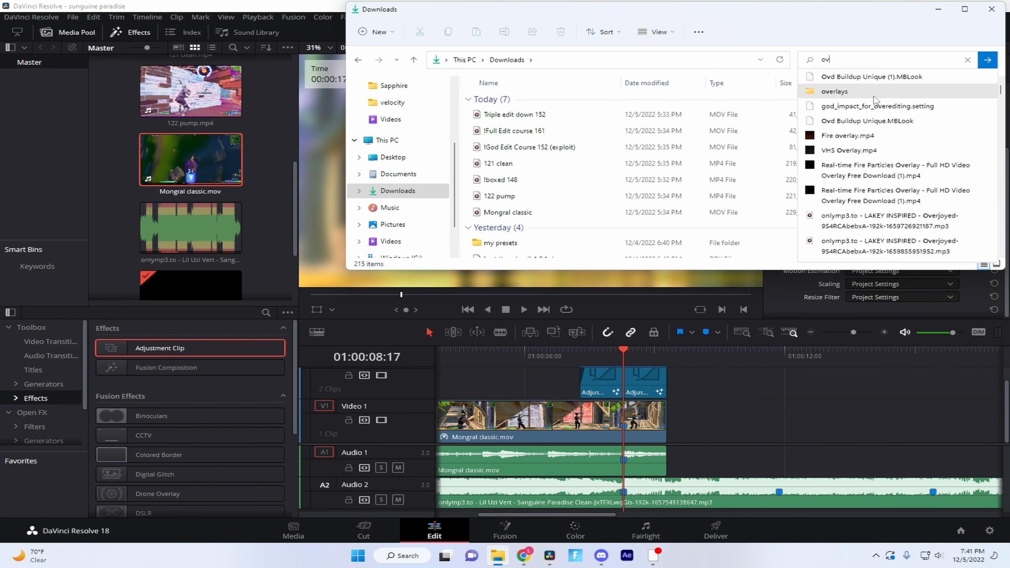
left_click(876, 96)
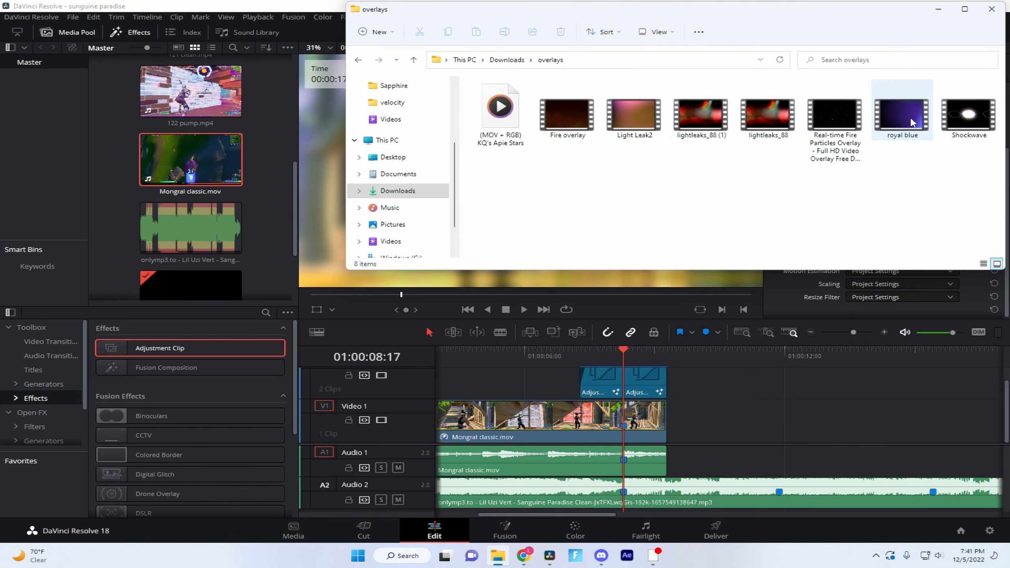
left_click_drag(911, 117, 724, 427)
Step: Unlink the royal blue clip's audio from its video and delete the audio part
right_click(723, 427)
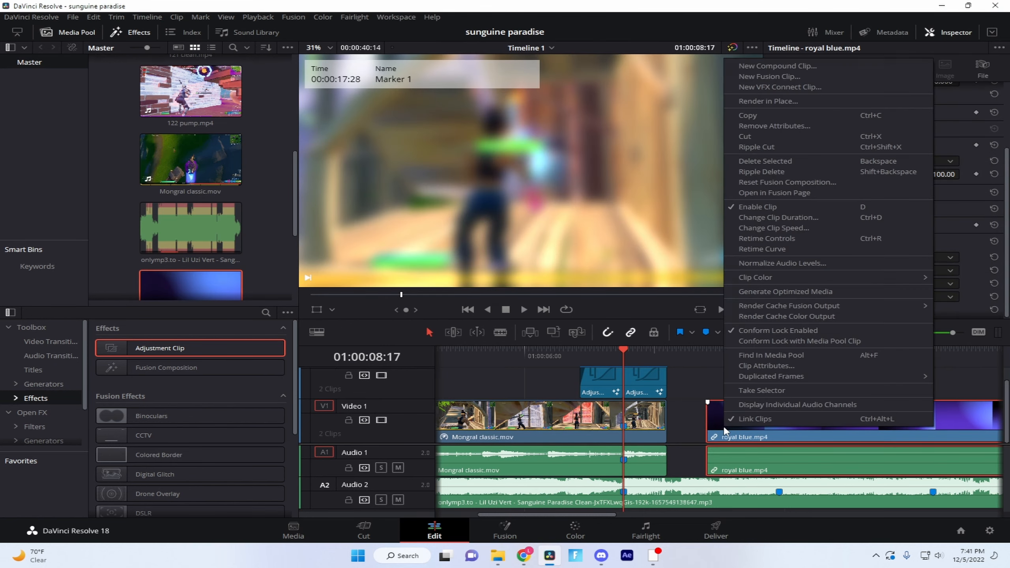
left_click(754, 419)
left_click(772, 465)
key("BackSpace")
left_click(770, 424)
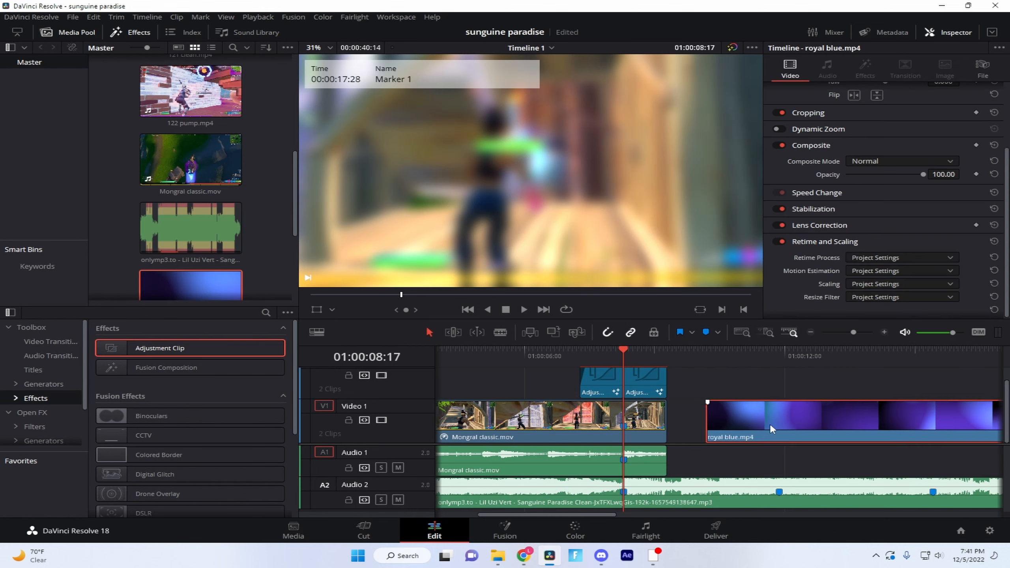
Step: Move the royal blue clip to Video 3 above both adjustment clips, split it at 01:00:09:17 and delete the excess
left_click_drag(770, 424, 640, 397)
left_click_drag(632, 351, 669, 370)
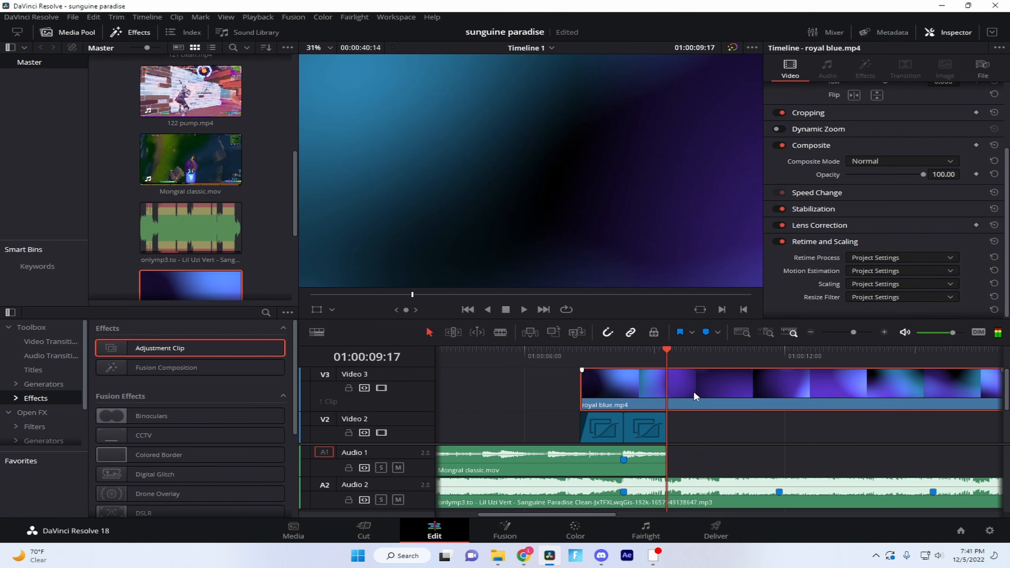
key("ctrl+b")
left_click(707, 393)
key("BackSpace")
Step: Set the royal blue overlay's Composite Mode to Add, with the playhead at its start
key("Up")
key("Up")
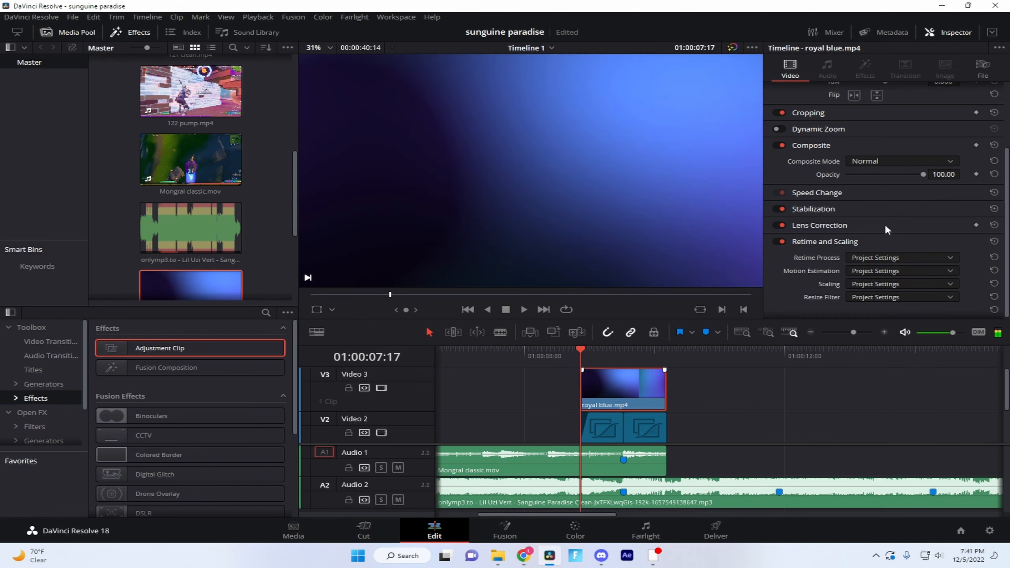
left_click(903, 161)
left_click(868, 190)
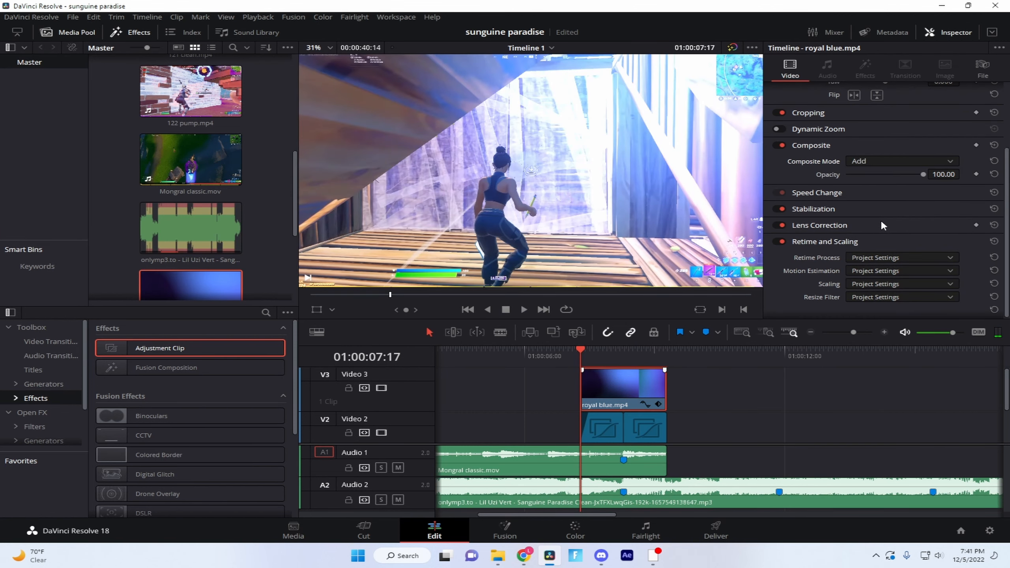
Step: Lower the royal blue overlay's opacity to 30 and add a fade-in at the start of the clip
left_click(954, 174)
key("BackSpace")
key("Return")
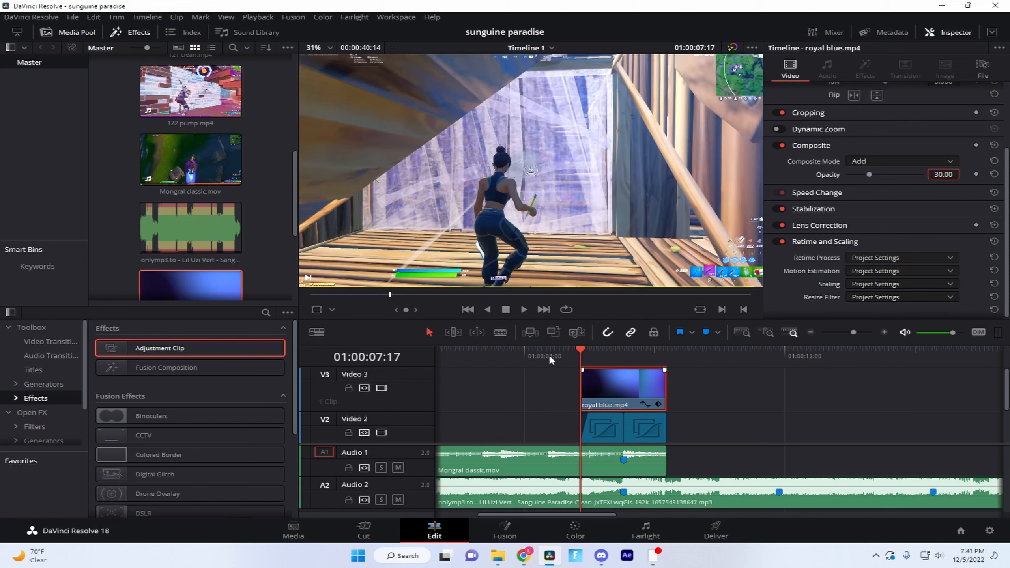
mouse_move(579, 350)
left_mouse_down()
mouse_move(562, 353)
mouse_move(578, 356)
left_mouse_up()
left_click_drag(853, 334, 859, 334)
left_click_drag(724, 368, 775, 379)
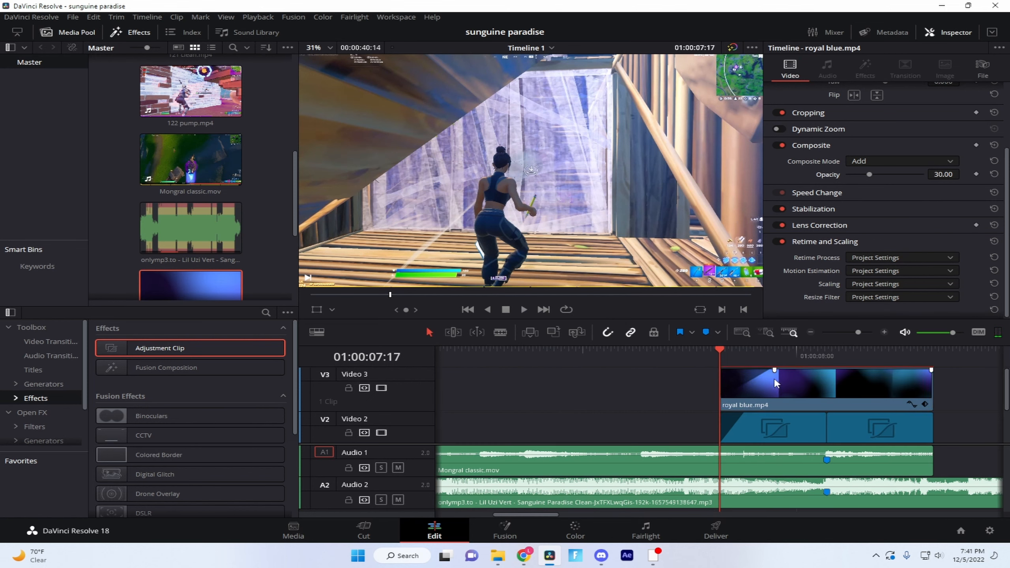
Step: Play back the Mongral classic clip to review its build-up, shot effects and overlay against the song
scroll(740, 382, "down", 2)
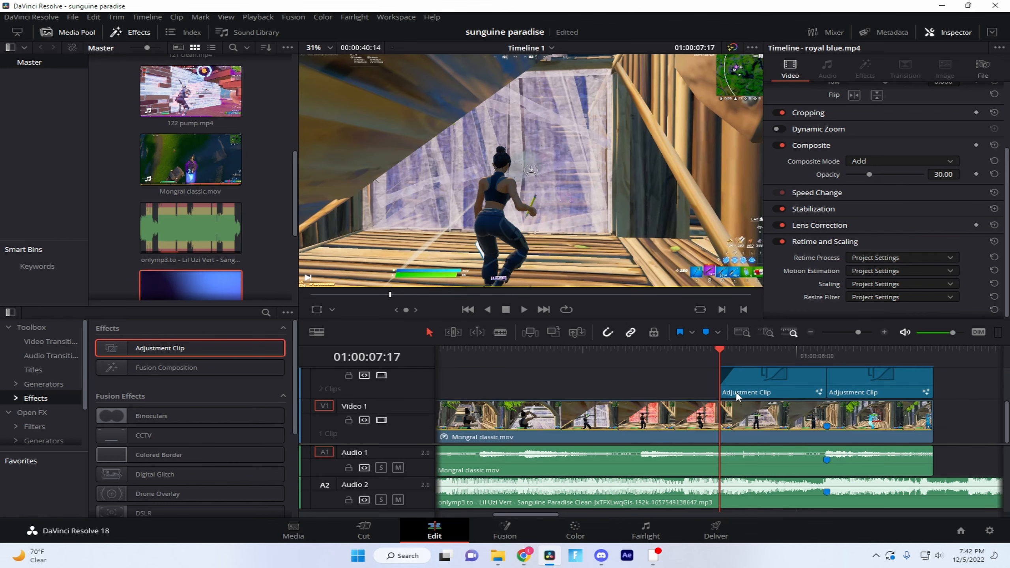
left_click_drag(714, 349, 488, 433)
key("space")
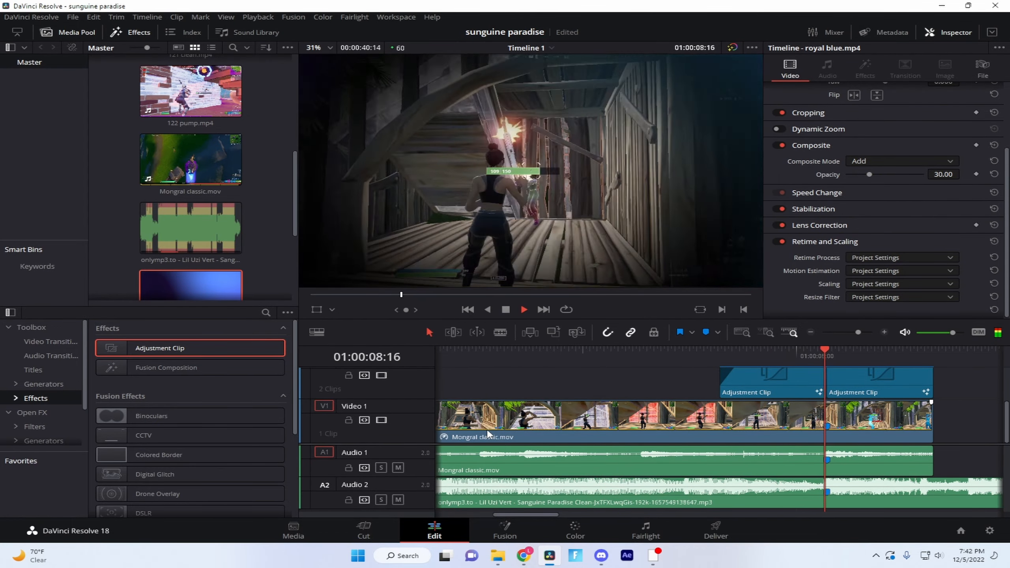
left_click(613, 358)
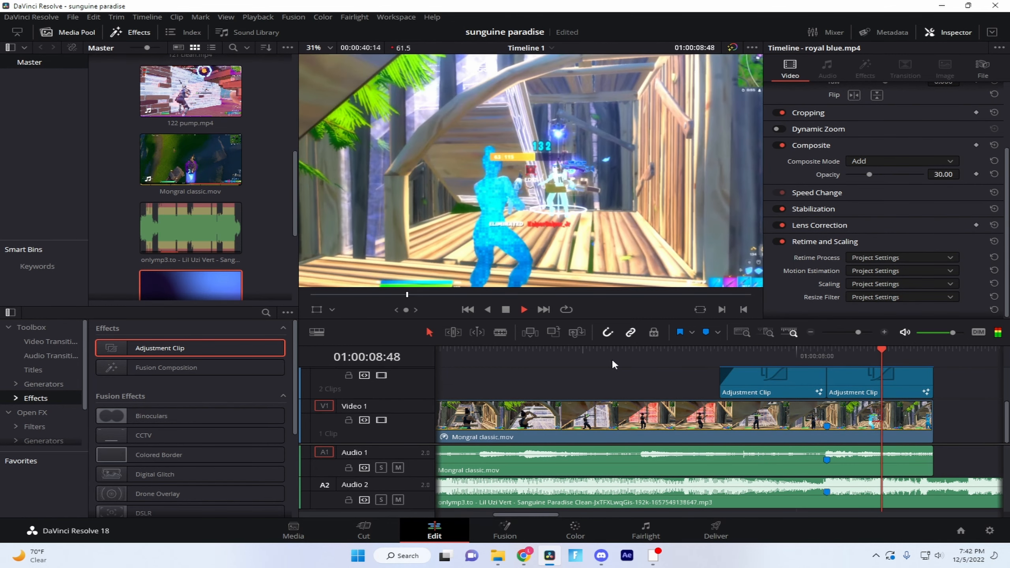
left_click(811, 331)
key("space")
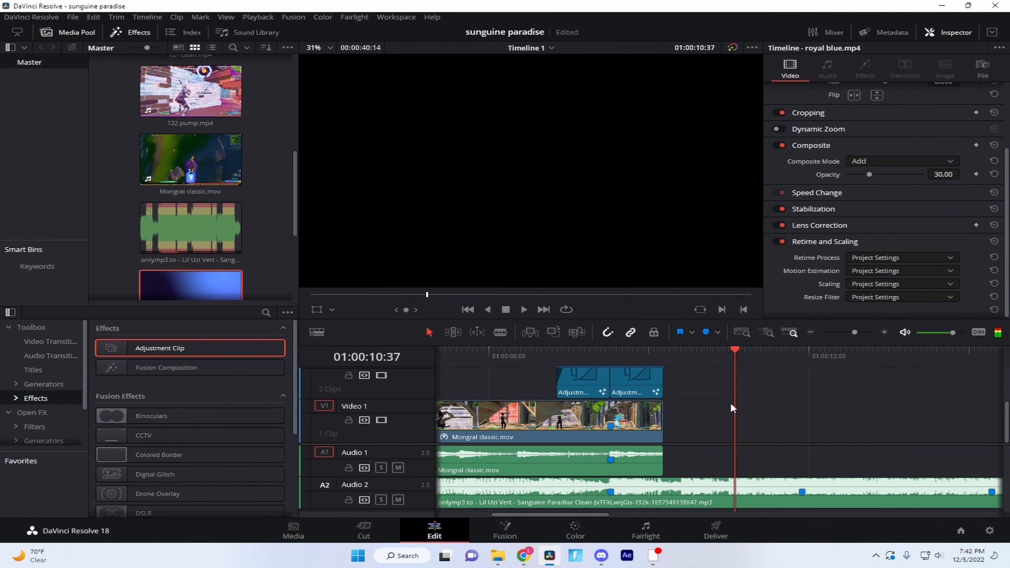
left_click_drag(737, 412, 781, 434)
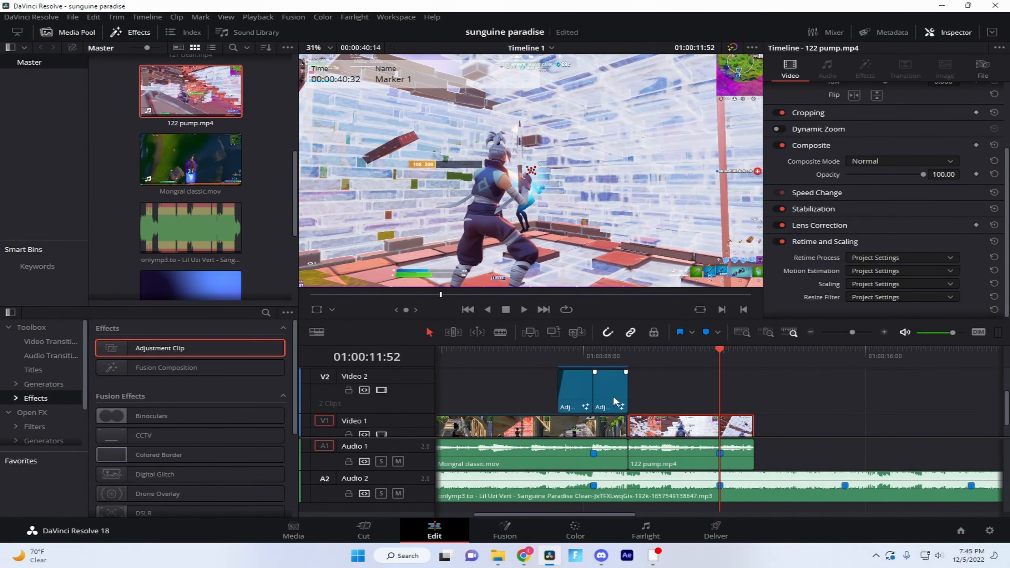
Step: Copy the second adjustment clip on Video 2 over the end of the 122 pump clip, starting at 01:00:11:52
left_click(614, 391)
scroll(617, 397, "up", 1)
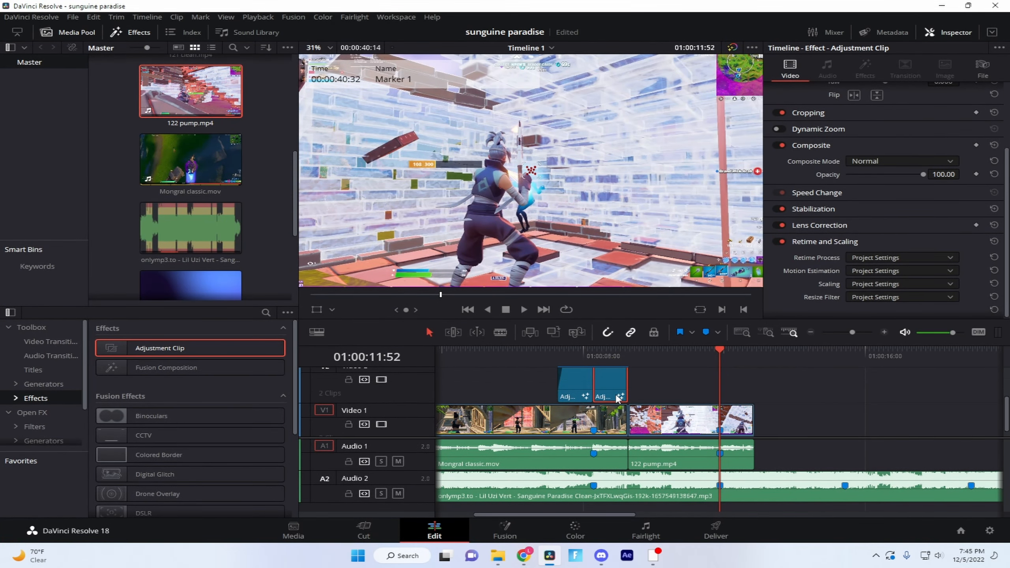
scroll(617, 397, "down", 1)
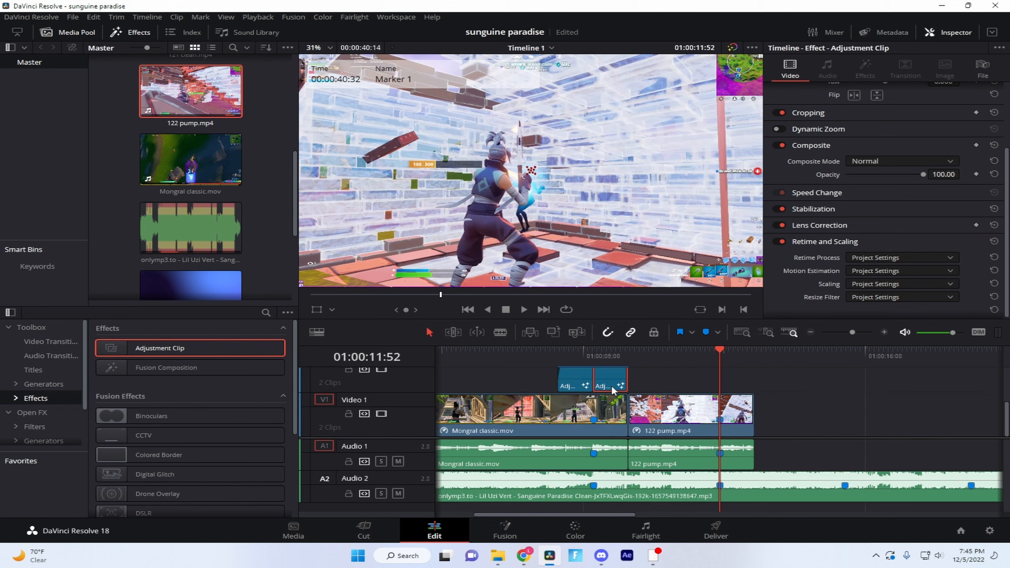
left_click_drag(612, 390, 738, 386)
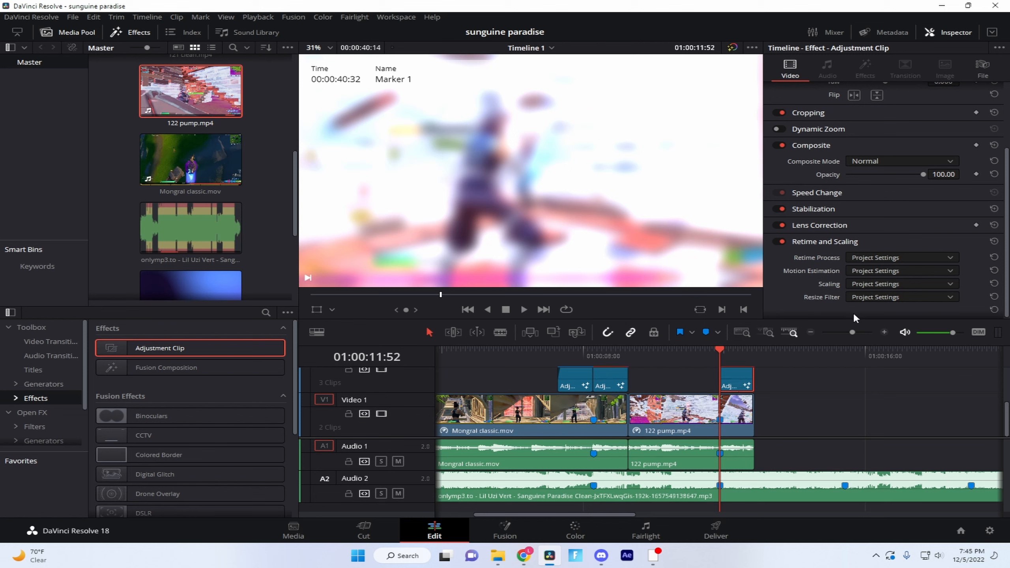
Step: Place a new adjustment clip on Video 3 above the copied one, split it at 01:00:12:52 and delete the excess
left_click_drag(853, 332, 860, 332)
scroll(815, 374, "up", 3)
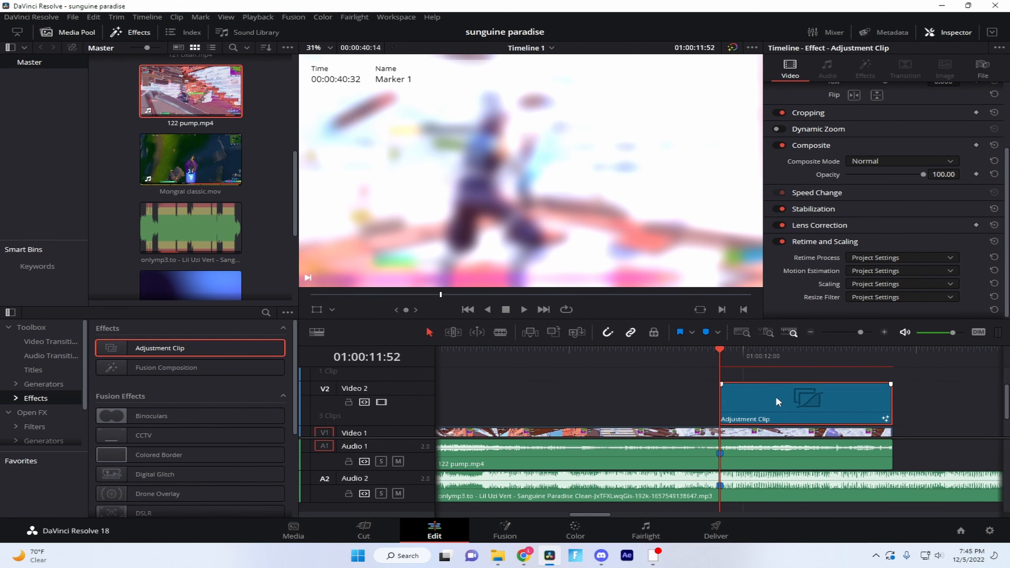
scroll(776, 395, "up", 1)
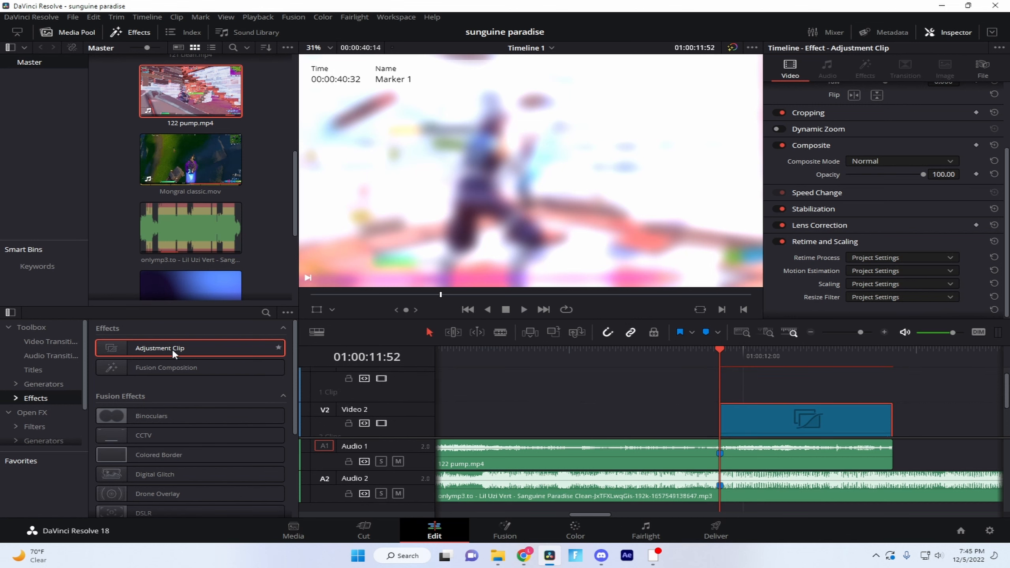
left_click_drag(172, 348, 900, 387)
key("ctrl+b")
left_click(941, 395)
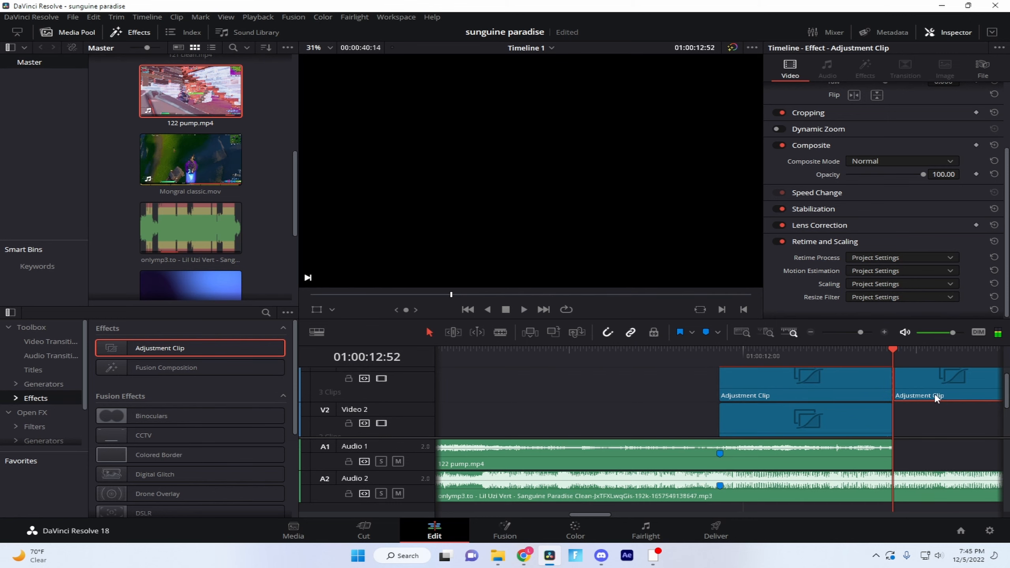
key("Delete")
left_click_drag(893, 350, 788, 371)
left_click(789, 376)
left_click(724, 350)
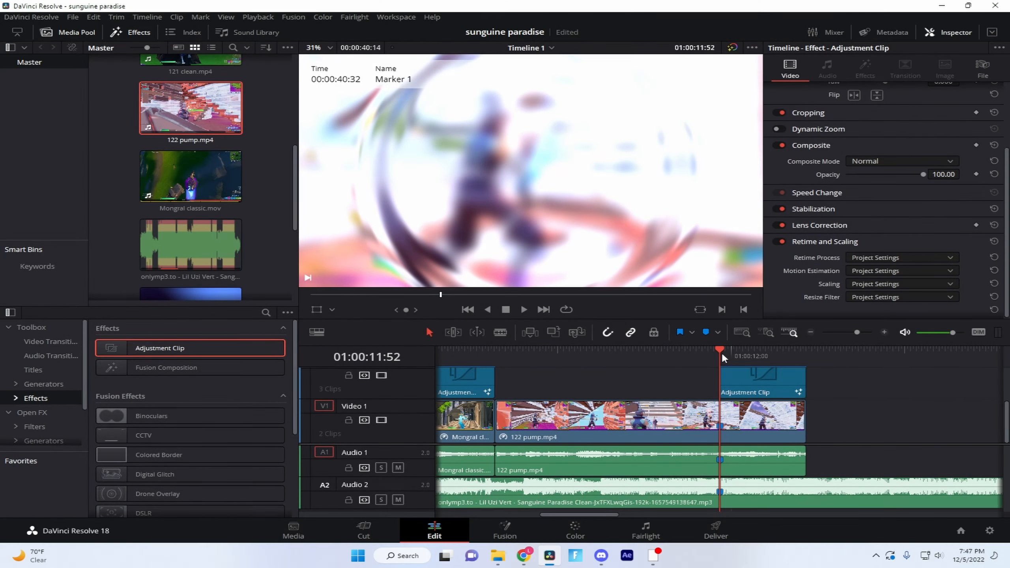
Step: Play back the 122 pump clip several times to check the effects on its shot
left_click_drag(722, 352, 591, 347)
key("space")
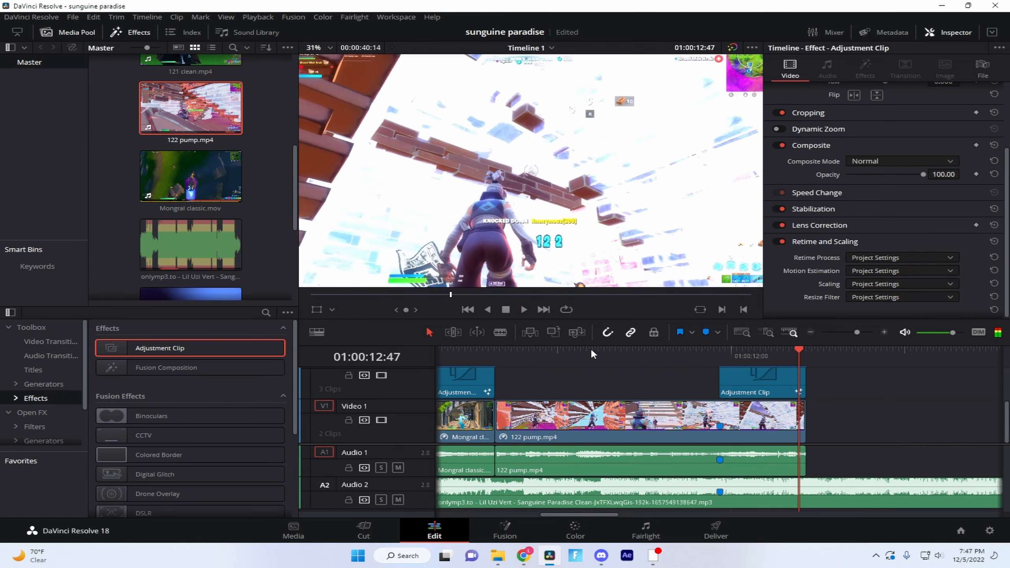
left_click(667, 355)
key("space")
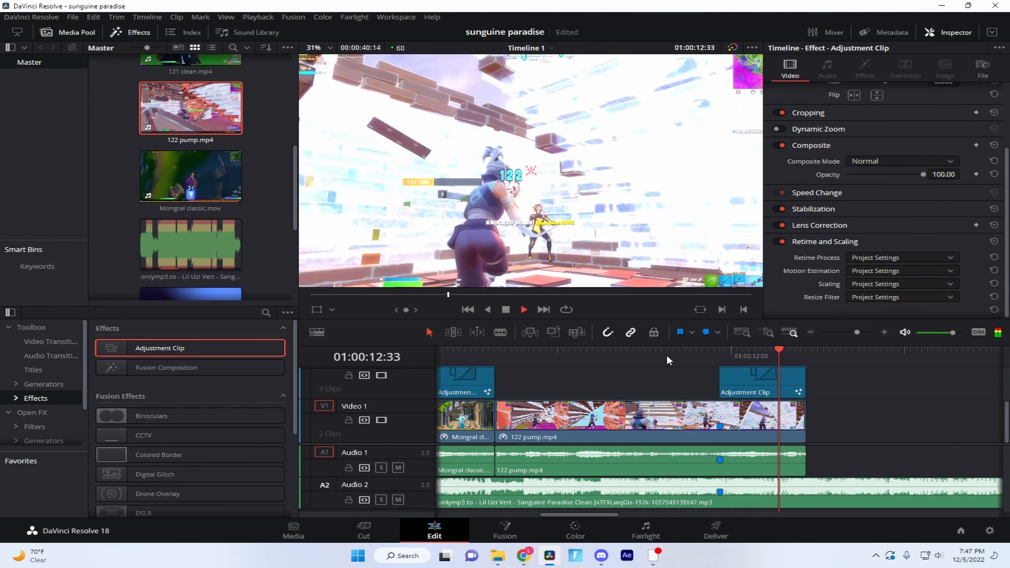
key("space")
left_click_drag(703, 352, 610, 352)
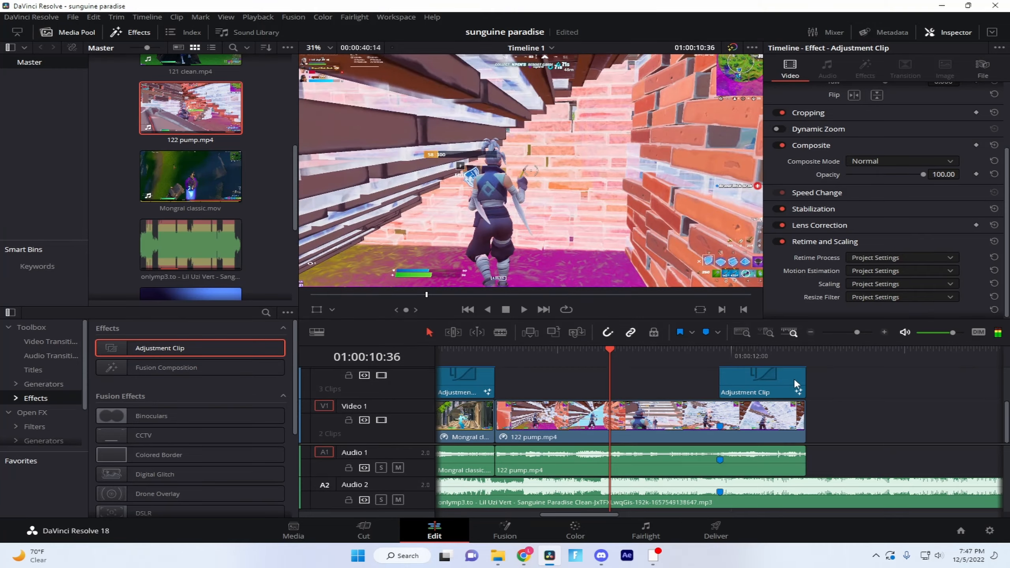
key("space")
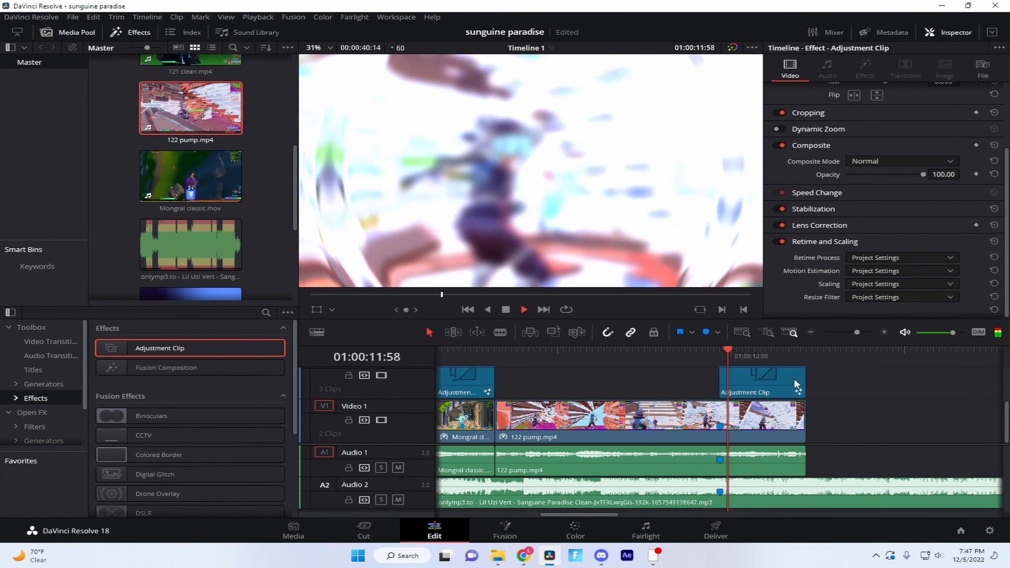
Step: Keyframe the 122 pump clip's opacity at 100 at 01:00:11:04, ahead of the shot marker
left_click(719, 350)
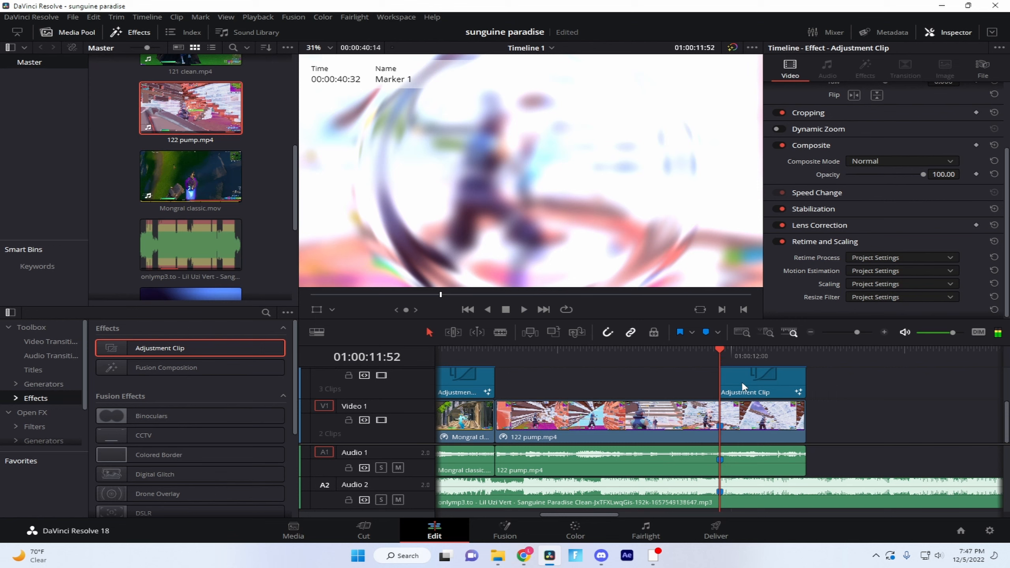
left_click_drag(858, 333, 855, 343)
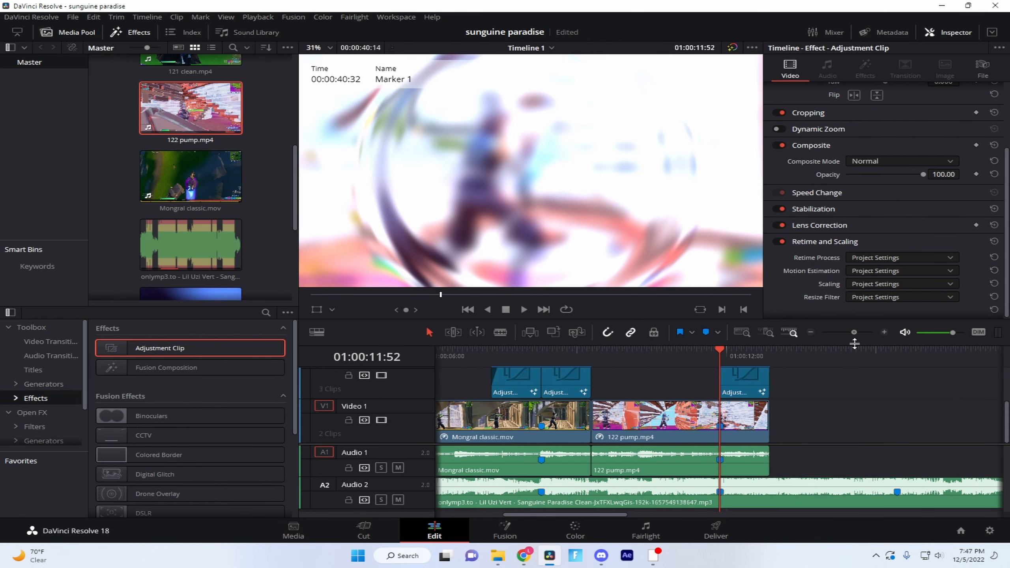
key("Left")
key("Left")
key("Left")
key("Left")
key("Left")
key("Left")
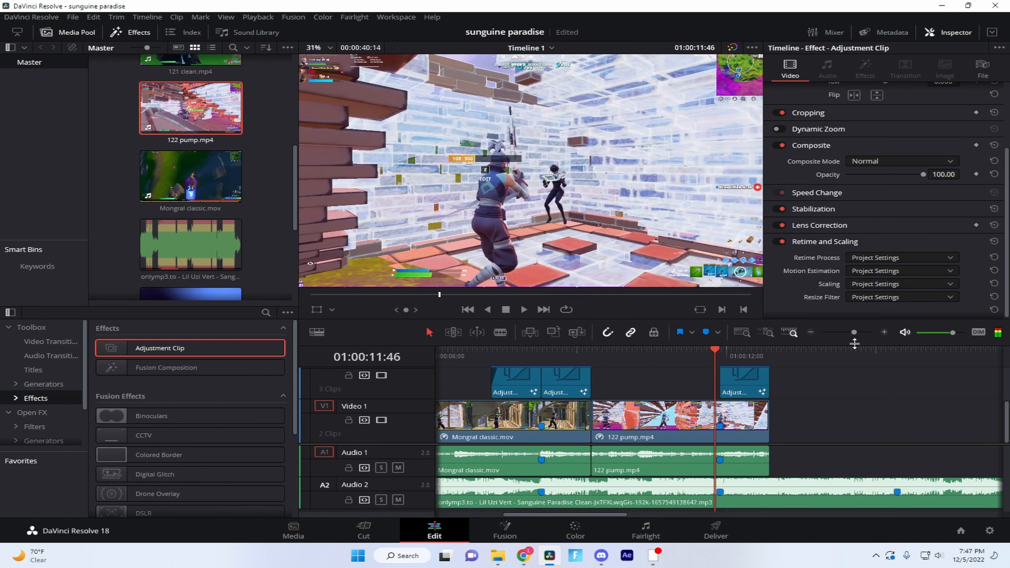
key("Left")
key("Left")
key("Left")
key("Left")
key("Left")
key("Left")
left_click(885, 332)
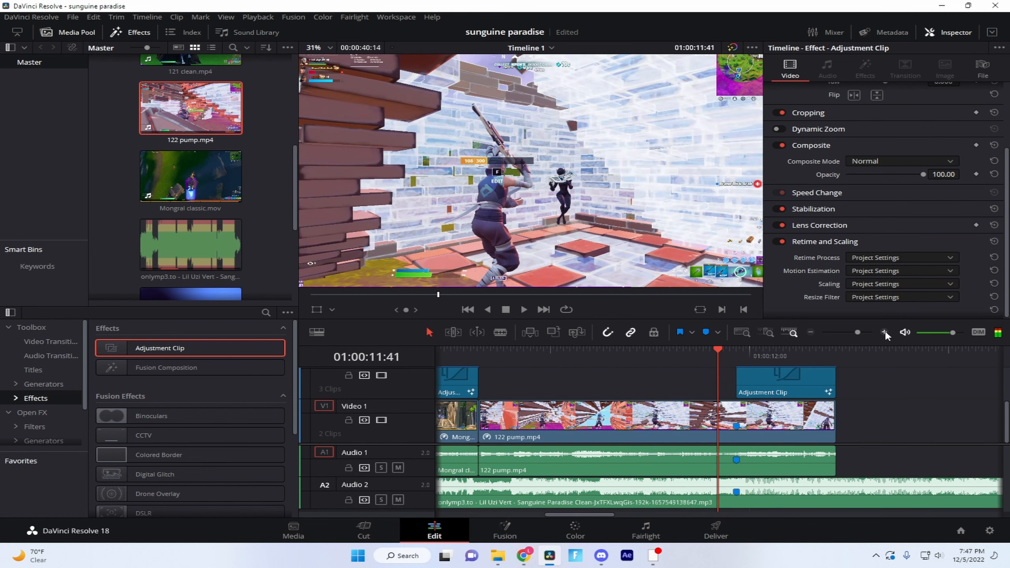
key("Left")
key("Left")
key("Left")
key("Left")
key("Left")
key("Left")
key("Left")
key("Left")
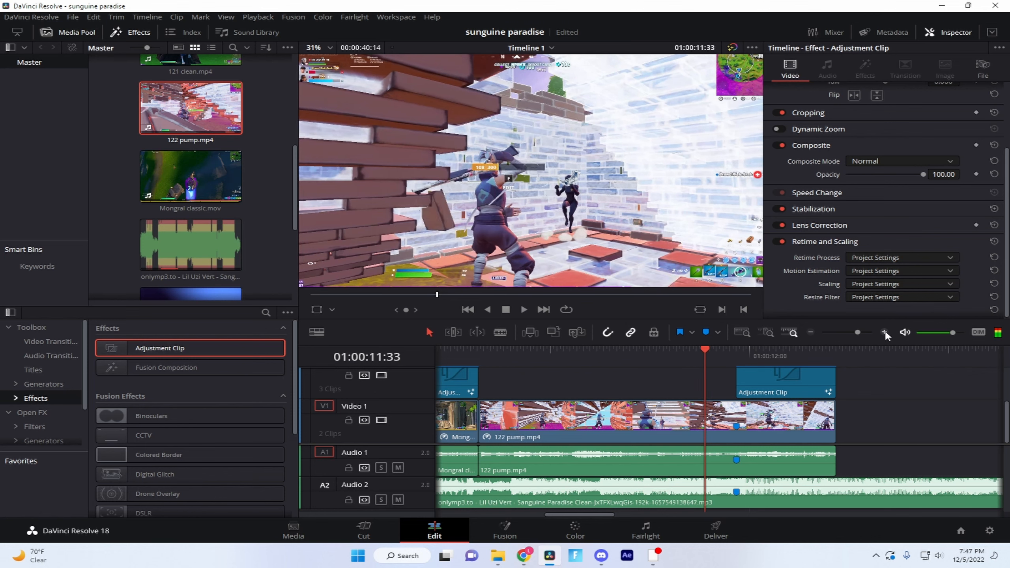
key("Left")
key("Left")
key("Left")
key("Left")
key("Left")
key("Left")
key("Left")
key("Left")
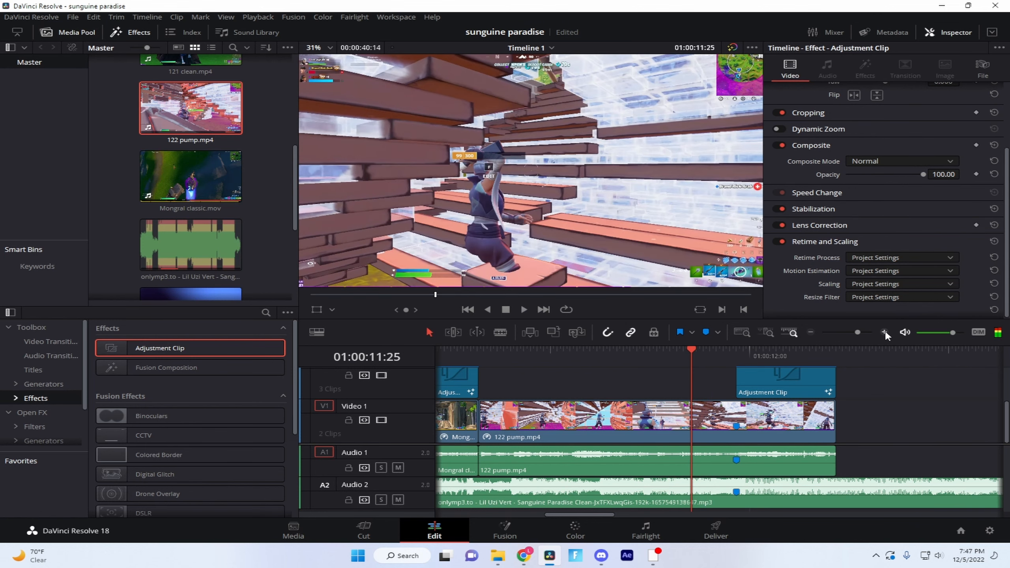
key("Left")
key("Left")
key("Left")
key("Left")
key("Left")
key("Left")
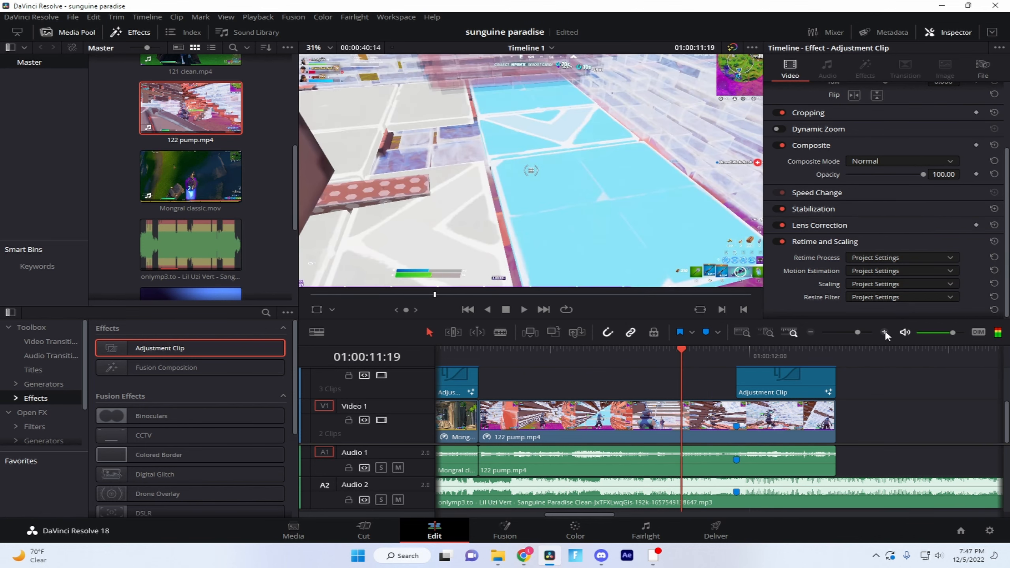
key("Left")
key("Left")
key("Left")
key("Left")
key("Left")
key("Left")
key("Left")
key("Left")
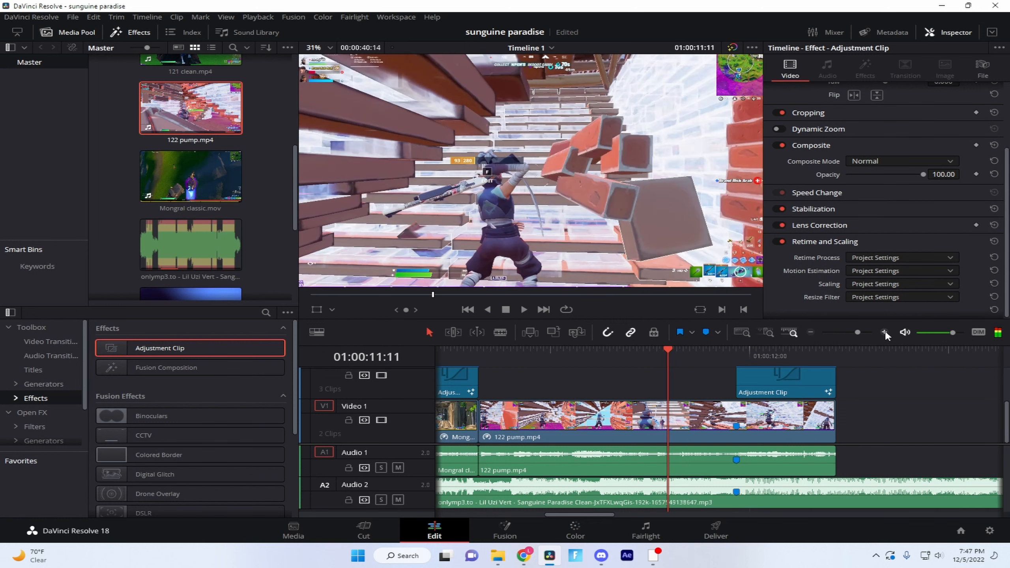
key("Left")
key("Left")
key("Left")
key("Left")
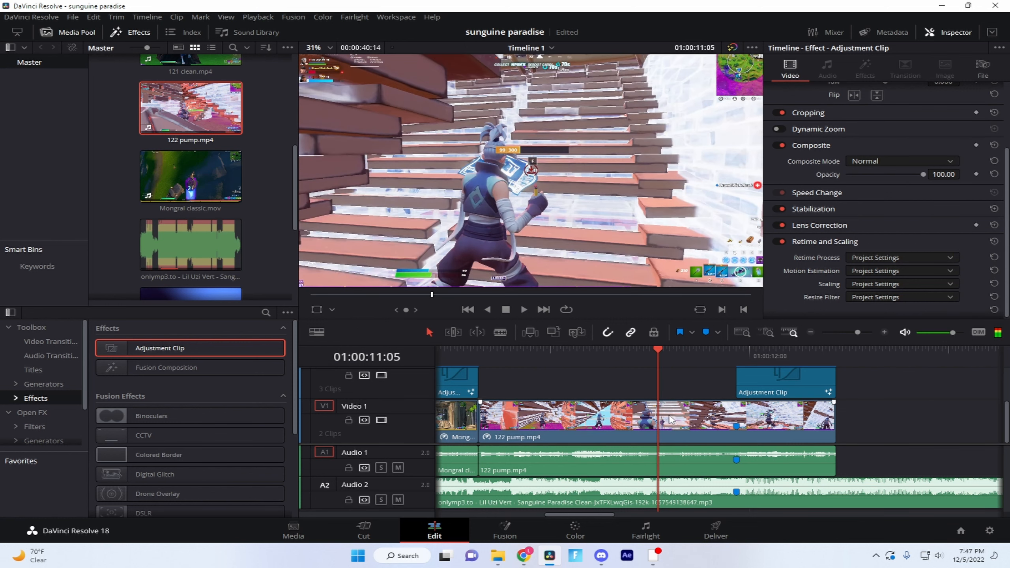
key("Left")
left_click(669, 420)
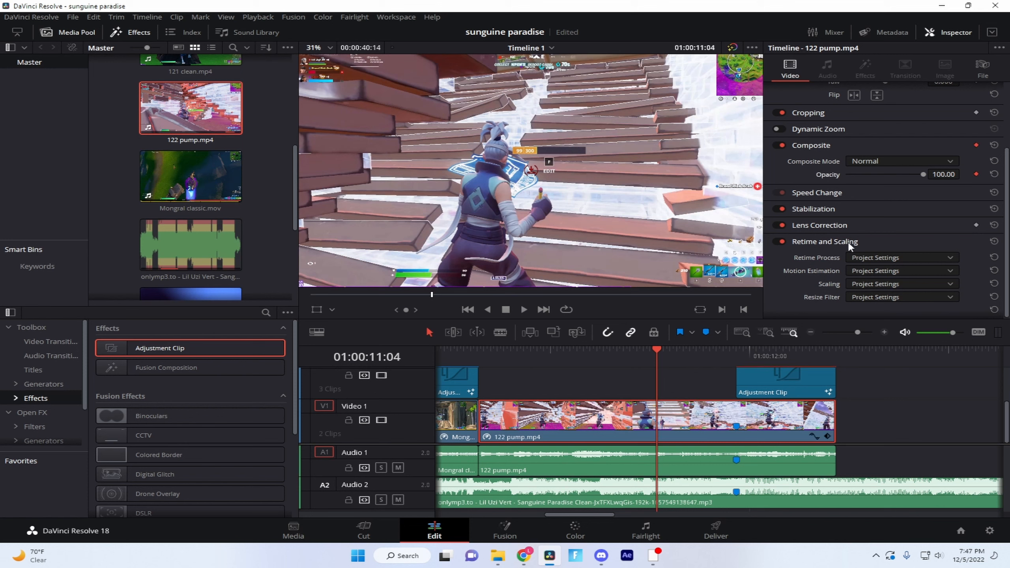
Step: Set the 122 pump clip's opacity to 15 at 01:00:11:51, one frame before the shot marker
left_click(738, 347)
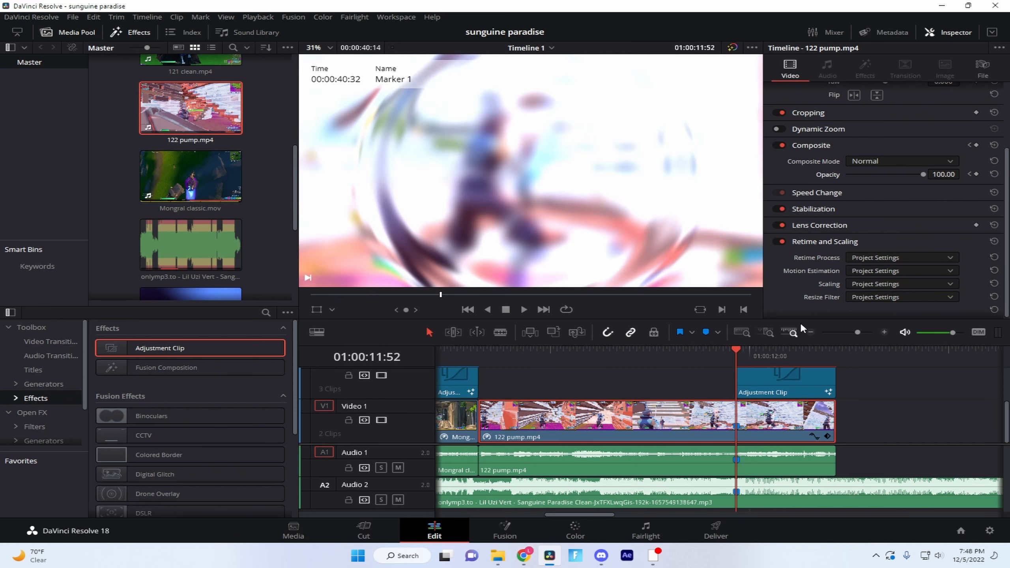
key("Left")
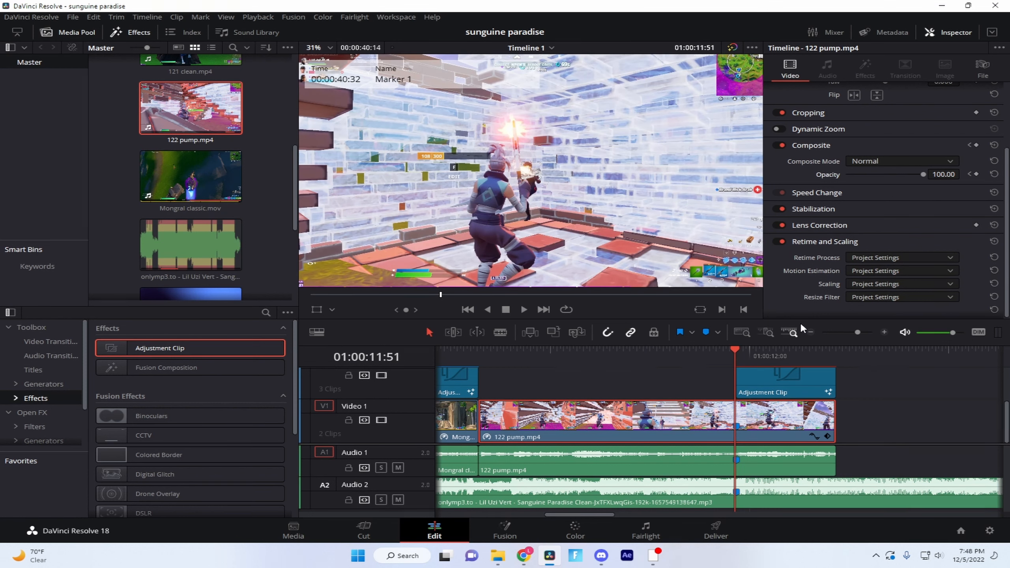
left_click(956, 174)
key("BackSpace")
type("5")
key("Return")
Step: Restore the 122 pump clip's opacity to 100 at the shot marker, 01:00:11:52
left_click_drag(858, 332, 872, 332)
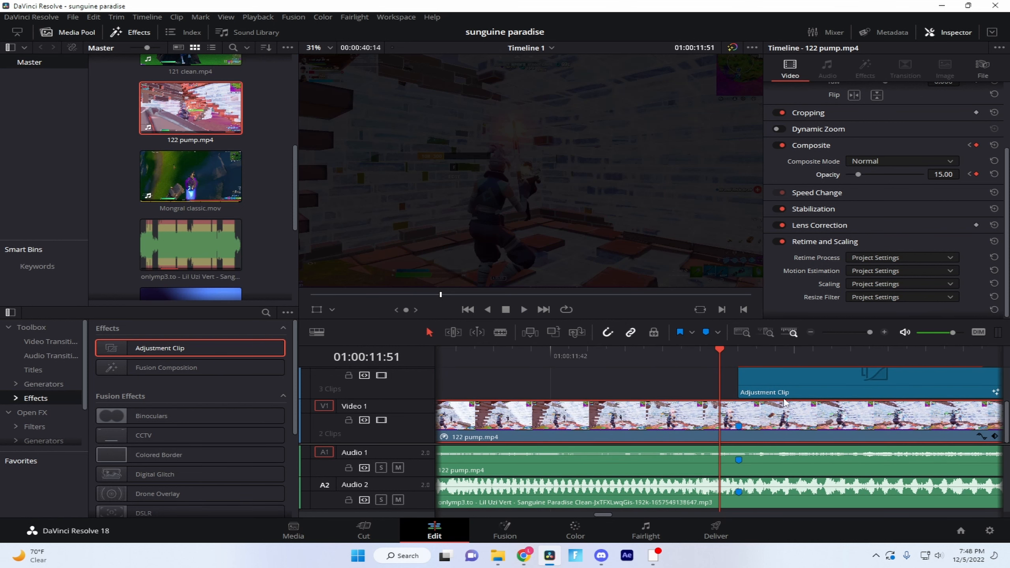
key("Right")
key("Right")
key("Right")
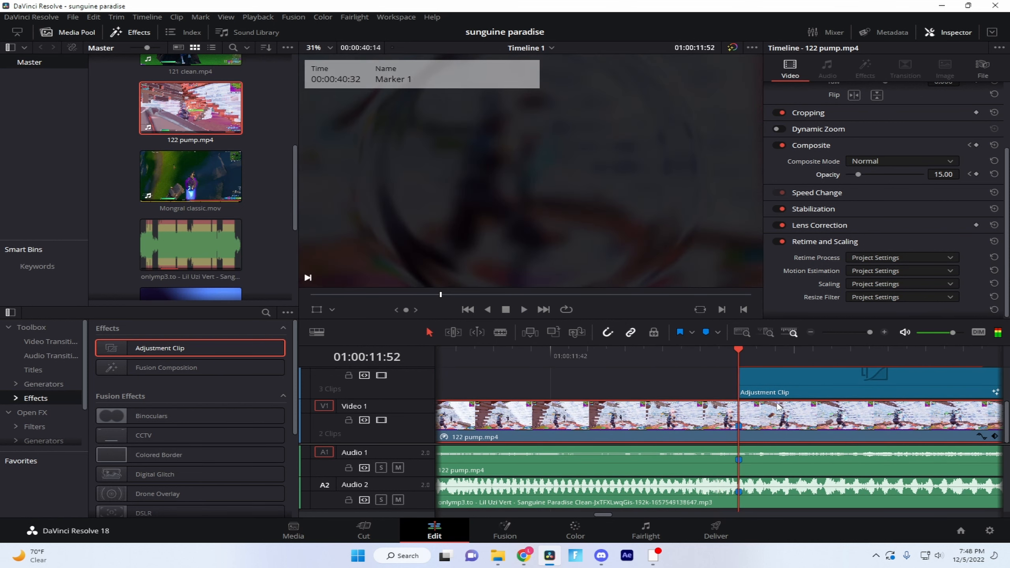
left_click_drag(858, 175, 924, 175)
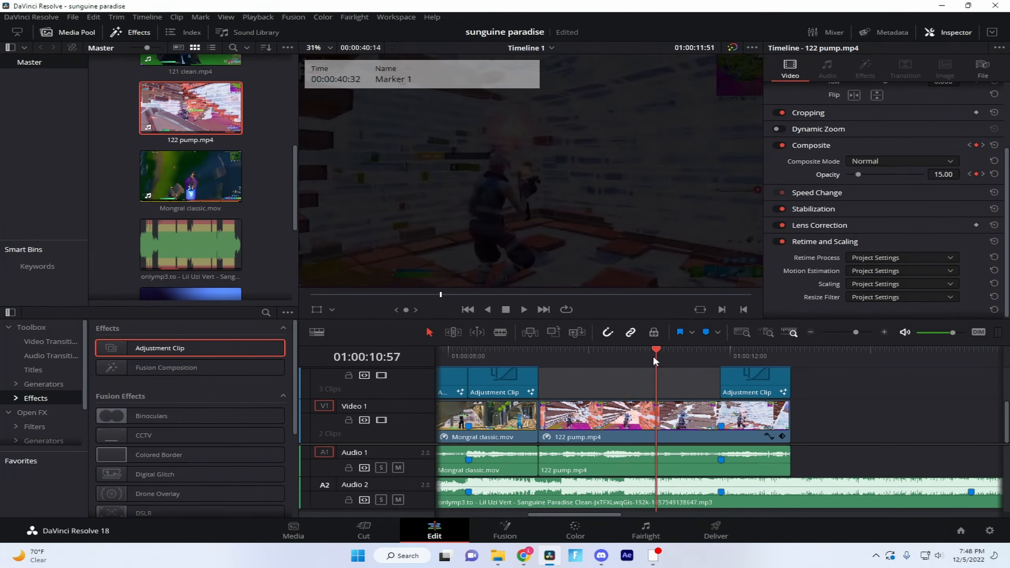
Step: Play back the 122 pump clip several times to check its darkened build-up and shot effects
left_click_drag(585, 368, 537, 368)
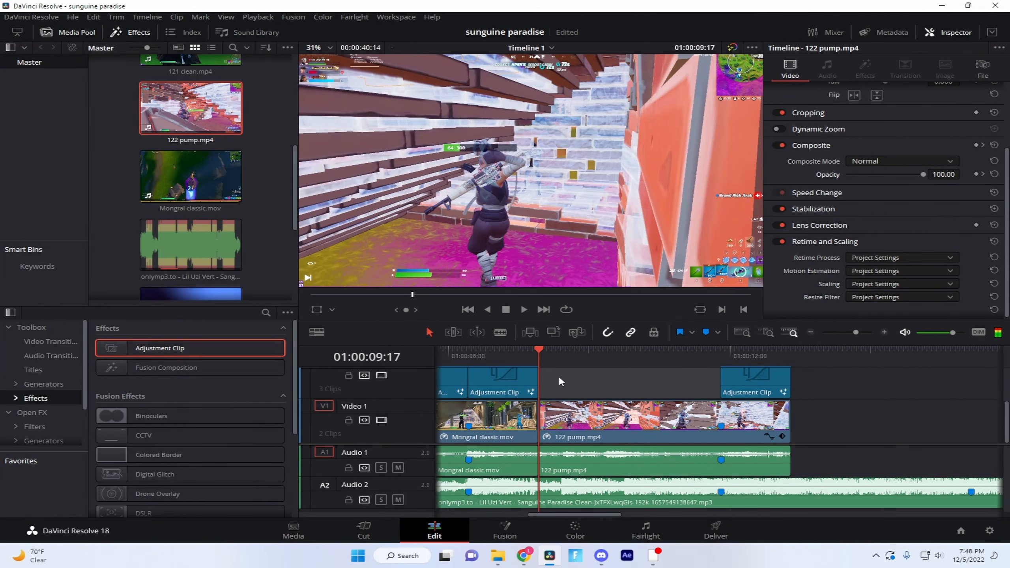
key("space")
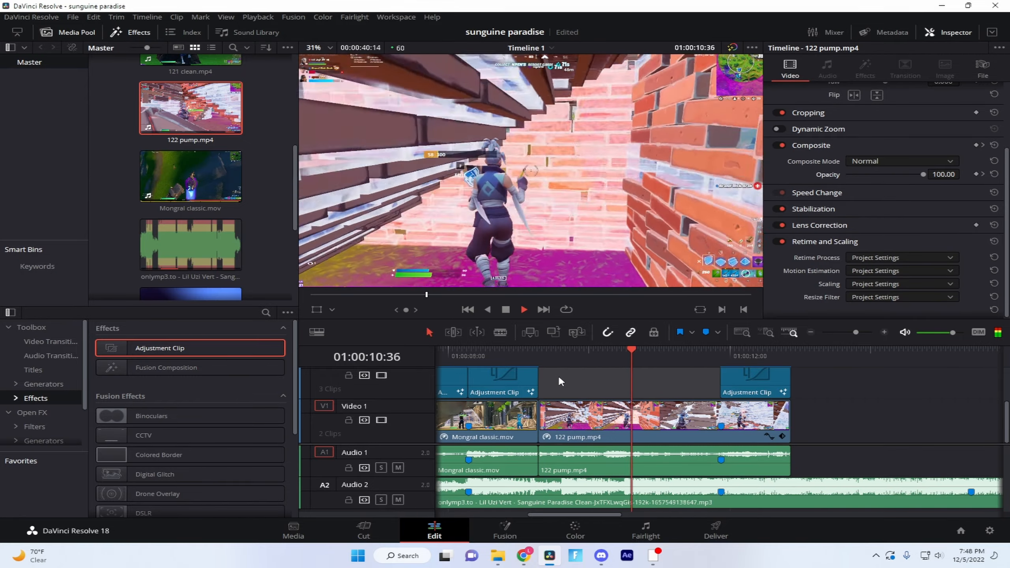
key("space")
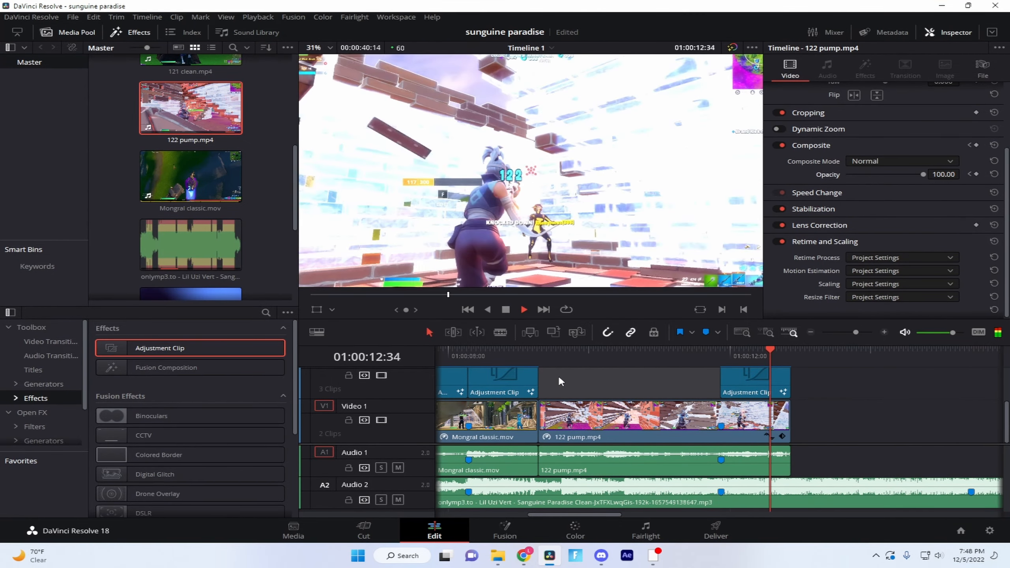
left_click(649, 354)
left_click(612, 362)
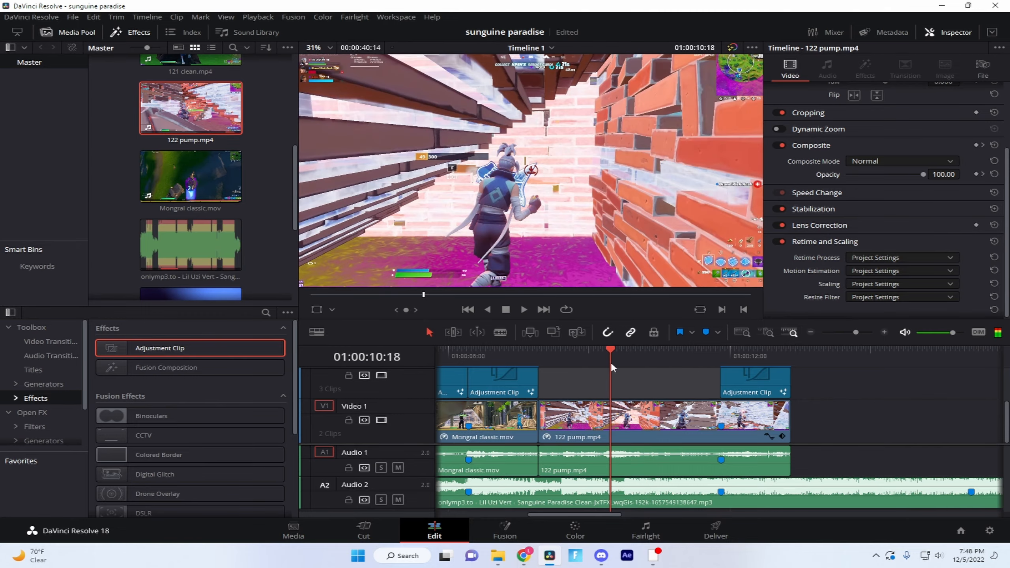
key("space")
key("space")
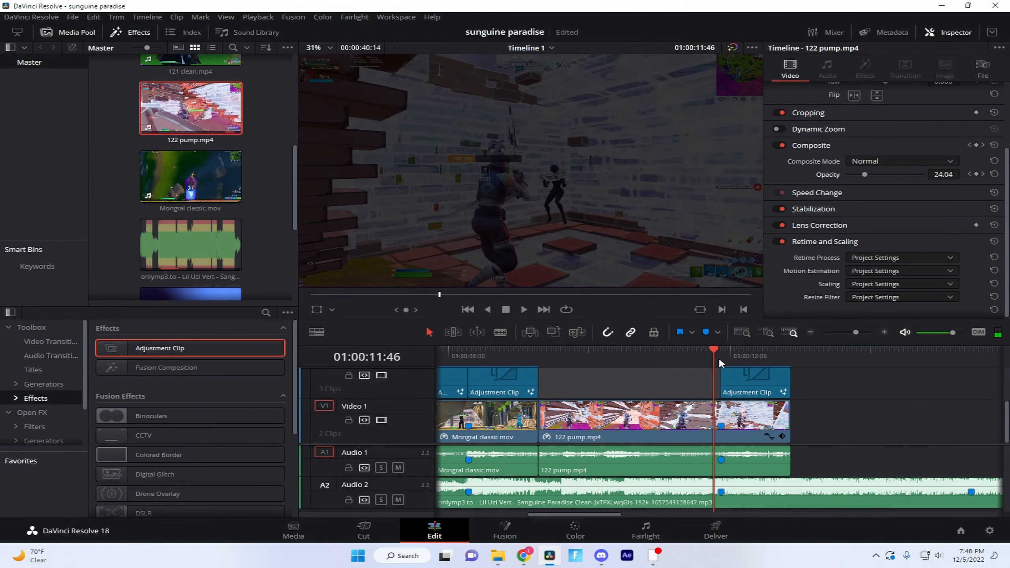
left_click(612, 356)
key("Up")
key("space")
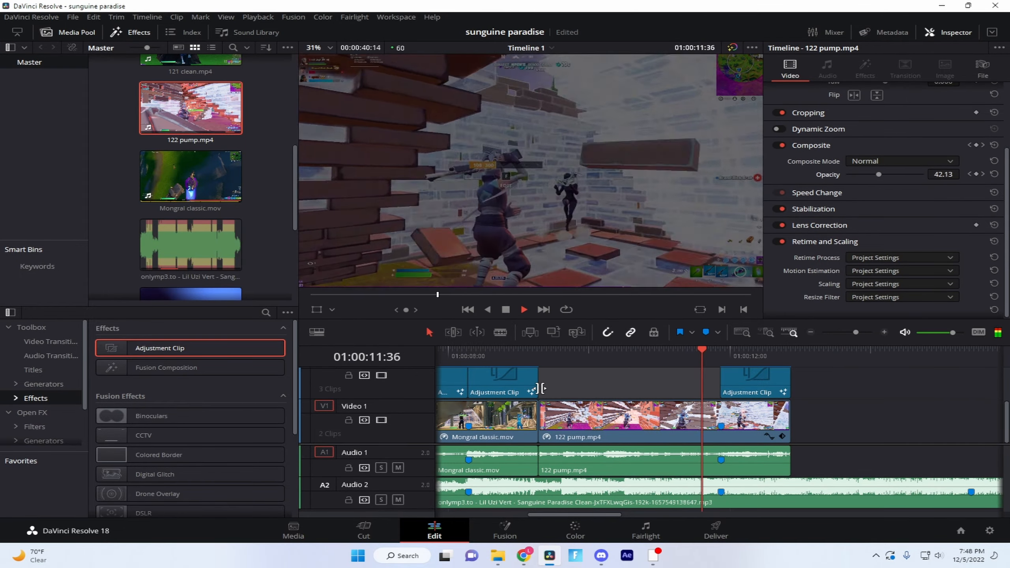
key("space")
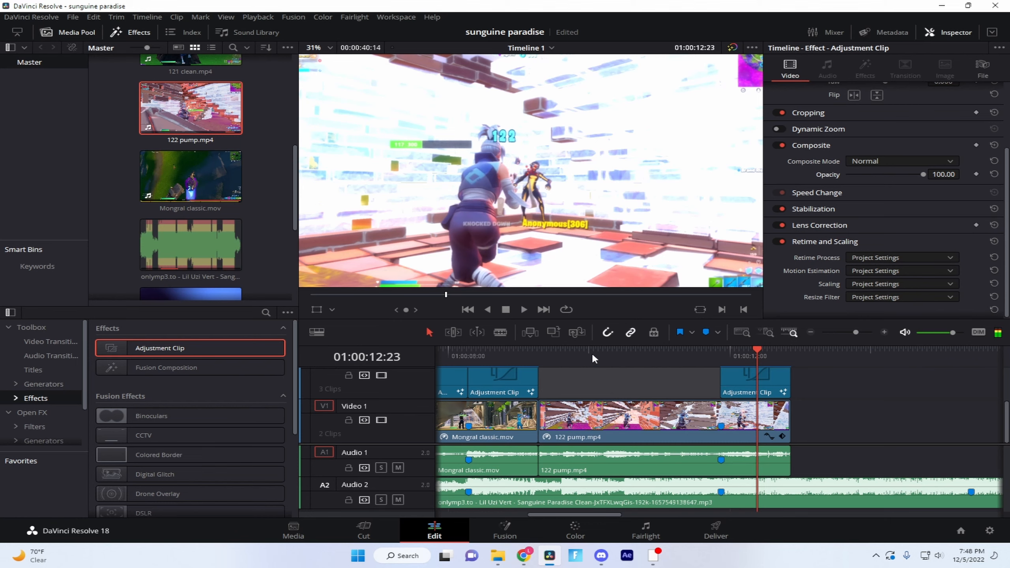
Step: Play the montage from the beginning in full screen through the end of the 122 pump shot
left_click_drag(592, 352, 407, 363)
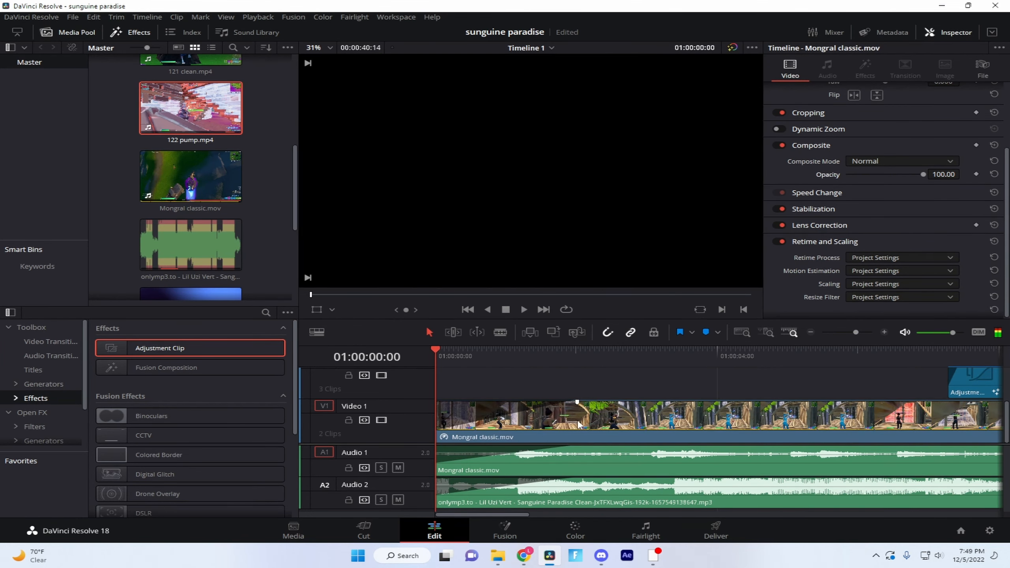
key("ctrl+f")
key("space")
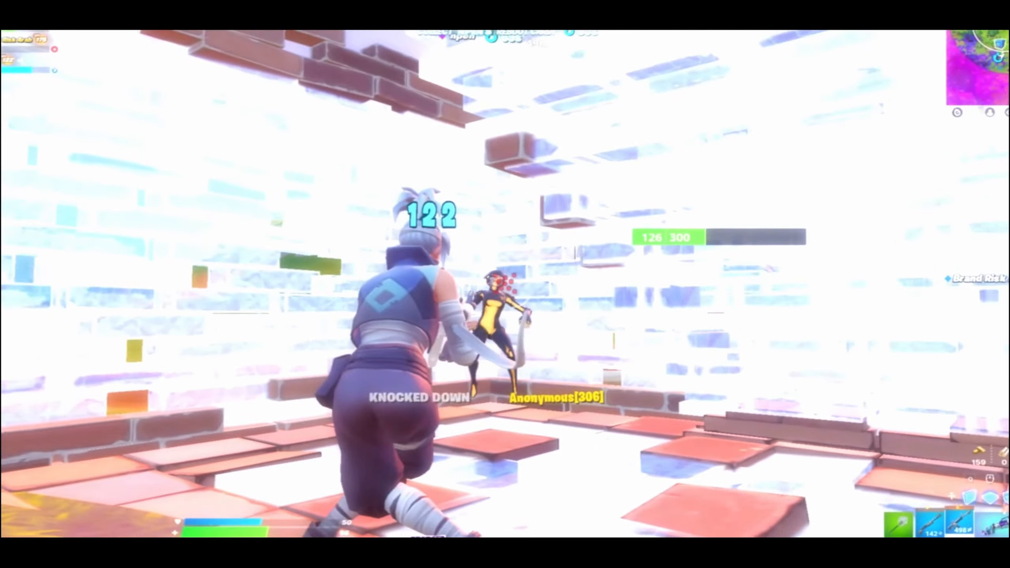
key("space")
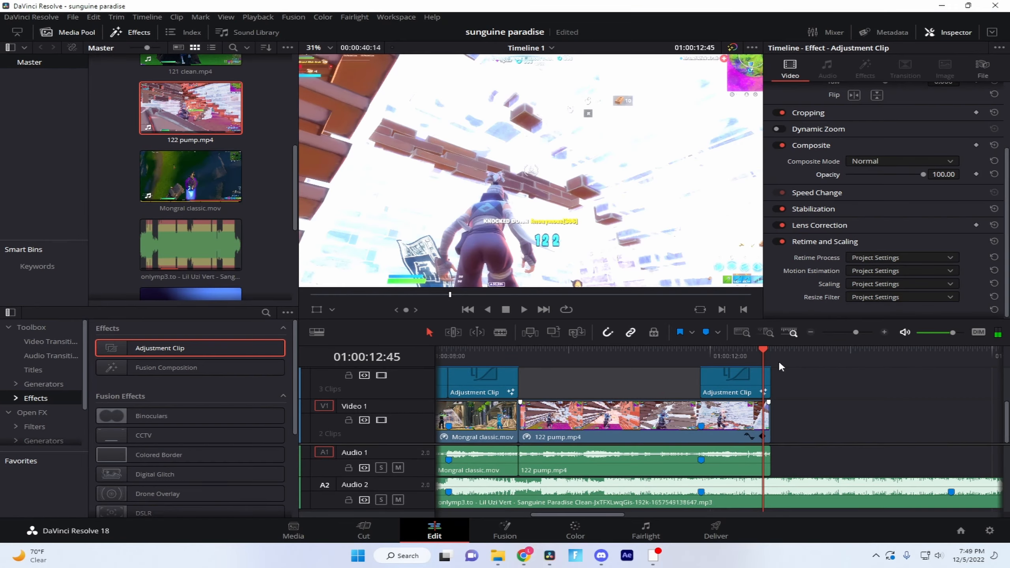
left_click_drag(763, 354, 701, 354)
scroll(731, 388, "up", 2)
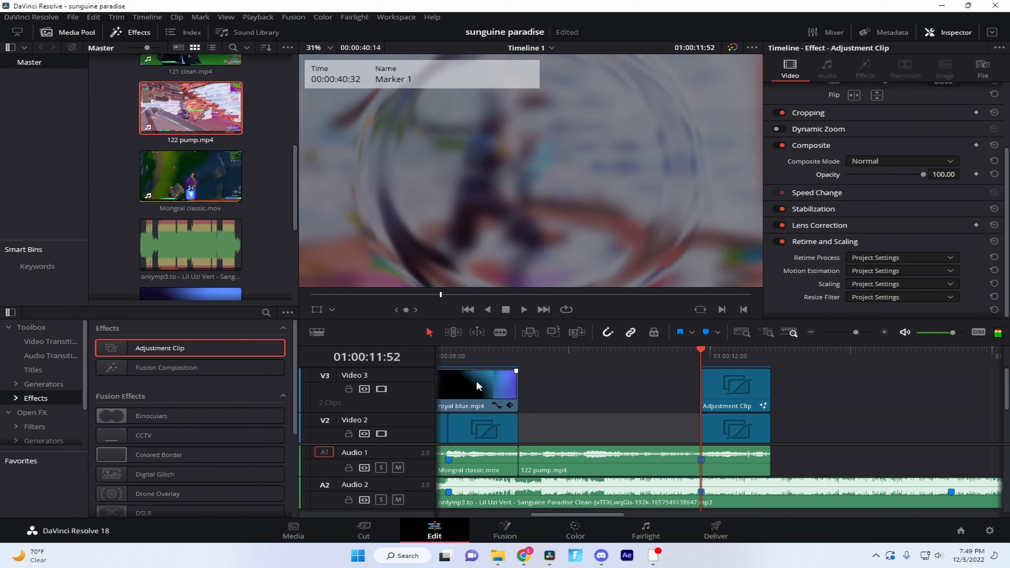
scroll(514, 406, "down", 2)
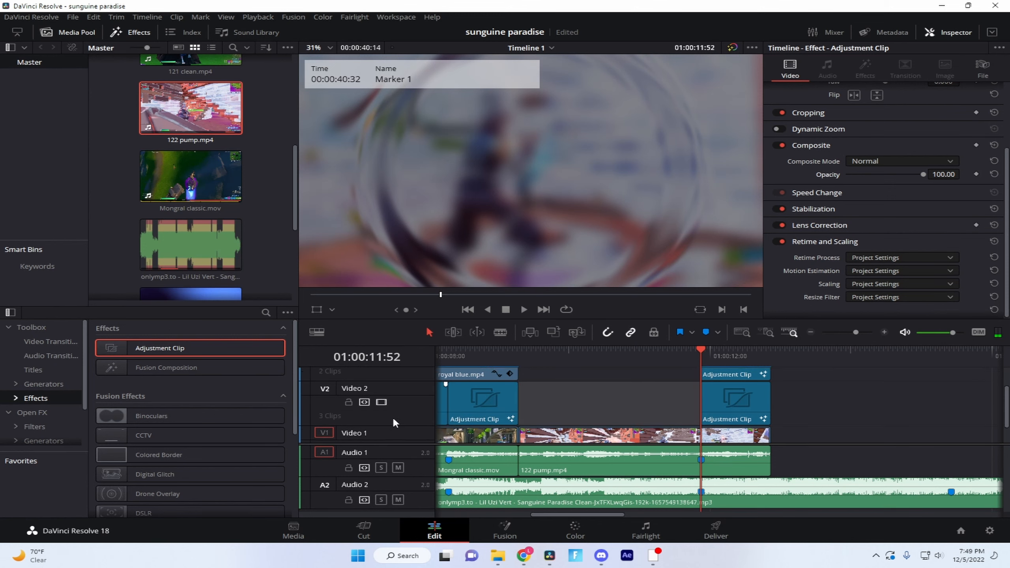
left_click(812, 332)
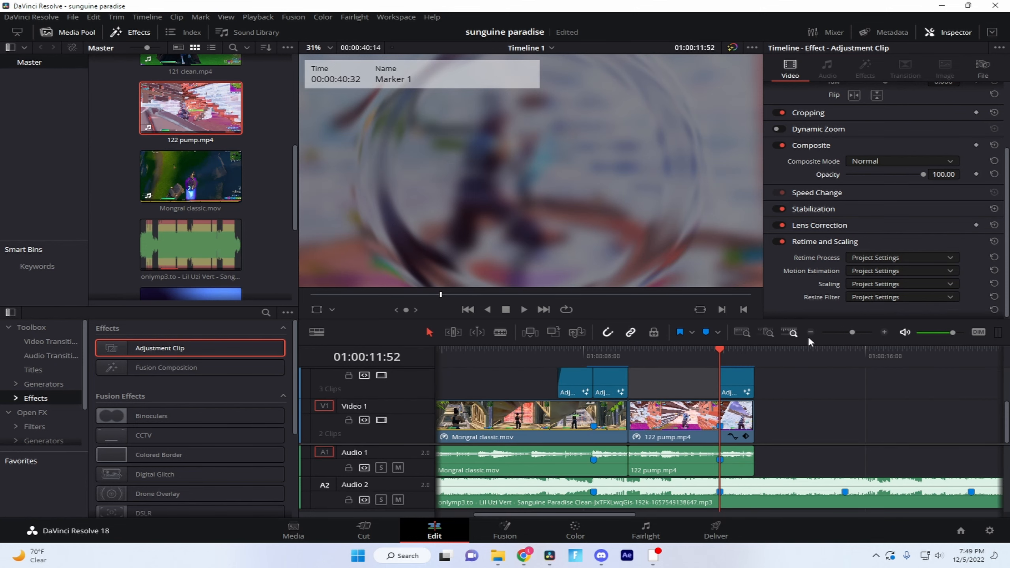
left_click(810, 331)
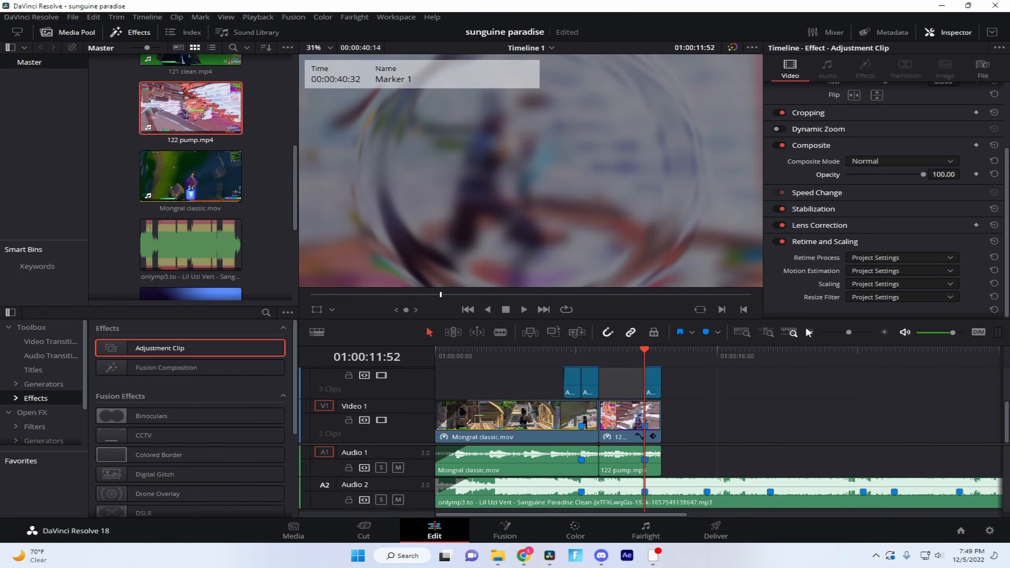
left_click(197, 158)
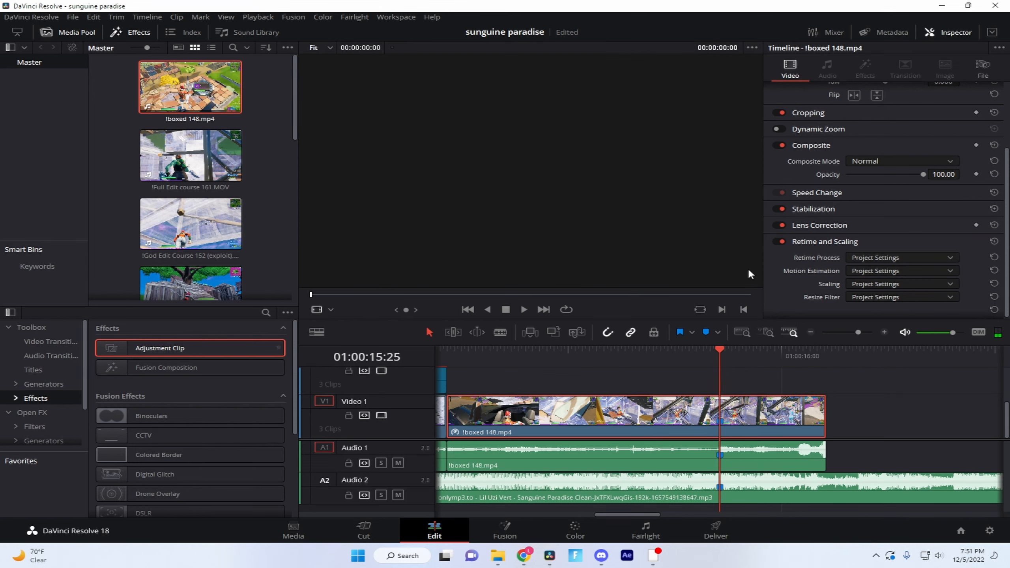
Step: Add an adjustment clip above !boxed 148.mp4 from the shot marker and trim it to the clip's end at 01:00:16:25
left_click(633, 393)
left_click(635, 422)
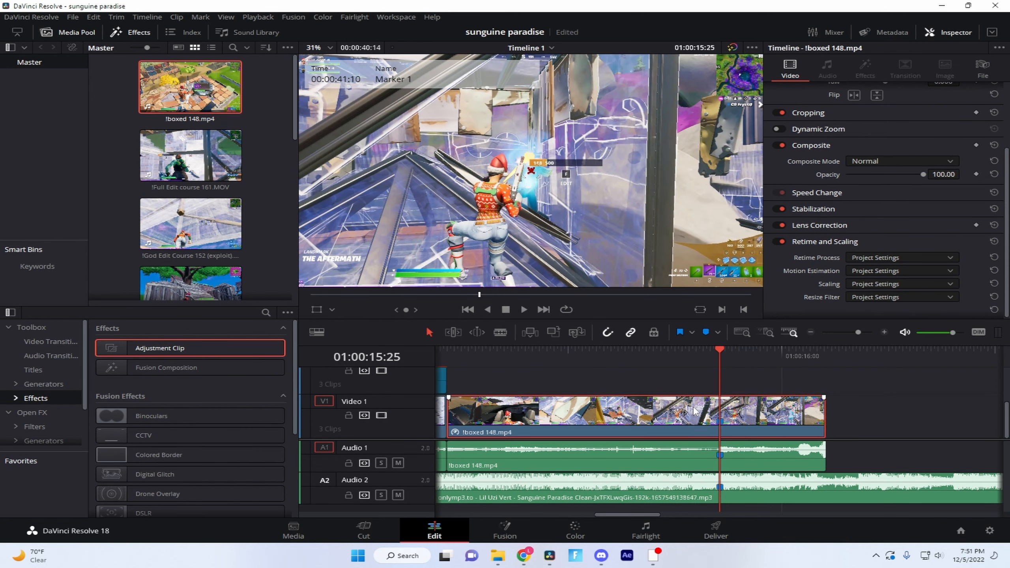
left_click_drag(160, 348, 839, 375)
key("ctrl+b")
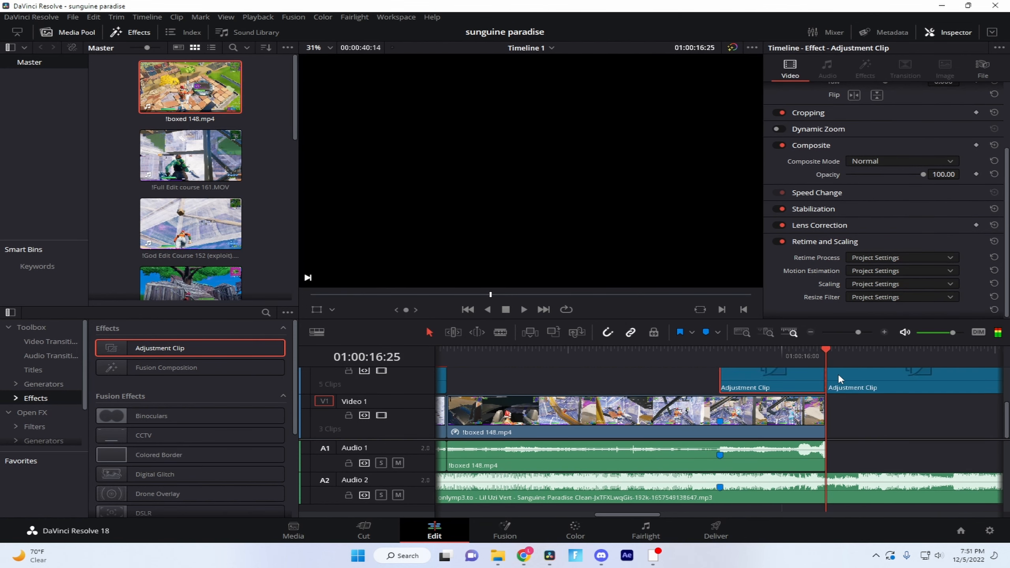
left_click(869, 388)
key("Delete")
Step: Stack copies of the trimmed adjustment clip on the tracks above it, up to Video 6
scroll(797, 398, "up", 1)
left_click_drag(772, 405, 786, 364)
scroll(778, 383, "up", 1)
scroll(790, 386, "up", 1)
scroll(791, 385, "up", 1)
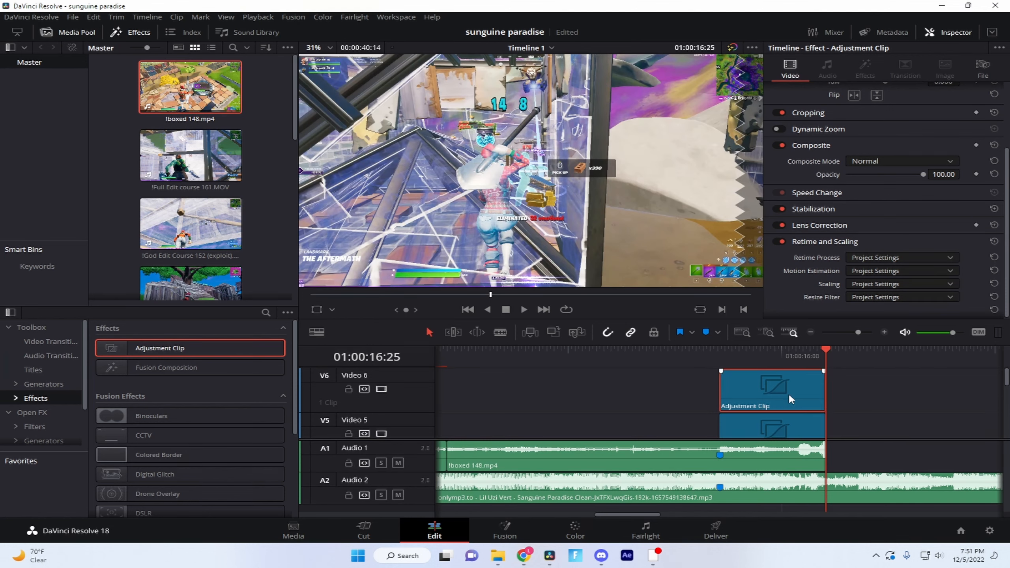
Step: Delete the surplus adjustment clip copy on Video 5
scroll(789, 393, "down", 2)
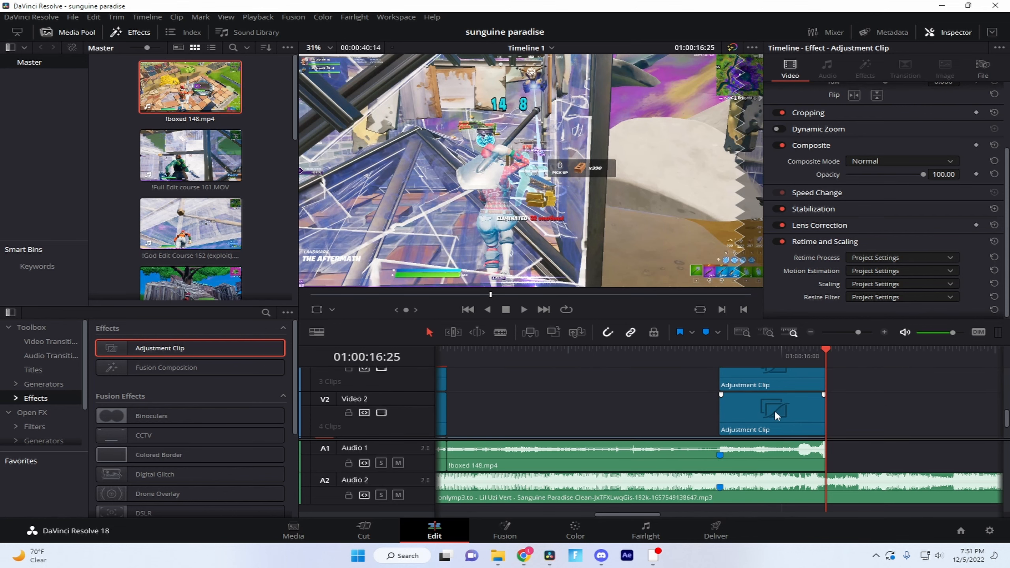
scroll(770, 408, "up", 2)
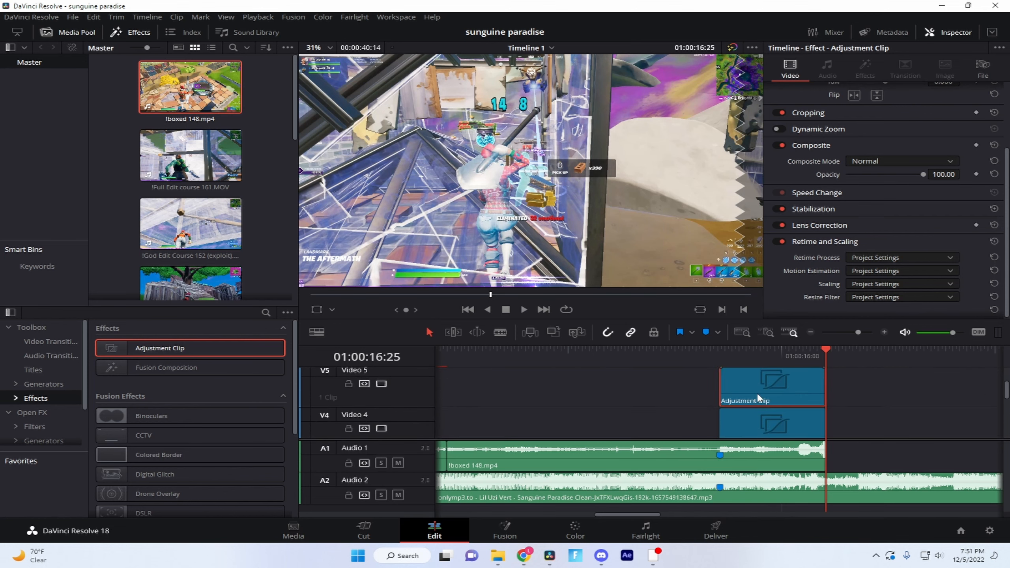
key("Delete")
scroll(770, 390, "down", 2)
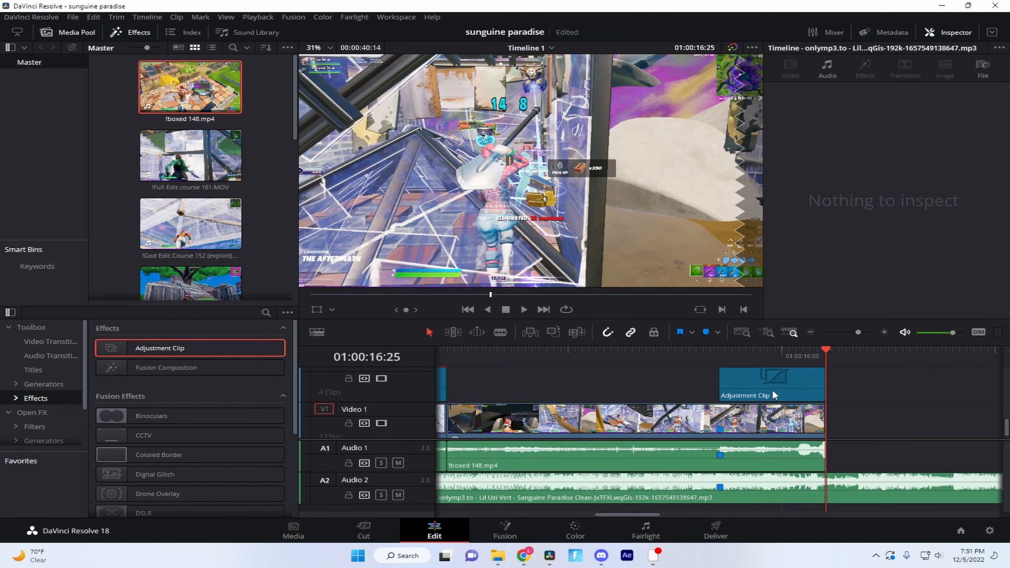
Step: Load the Yarn Invisible Shockwave.setting preset into the Video 2 adjustment clip's Fusion composition and connect Displace1 between MediaIn1 and MediaOut1
left_click(772, 388)
left_click_drag(828, 350, 730, 372)
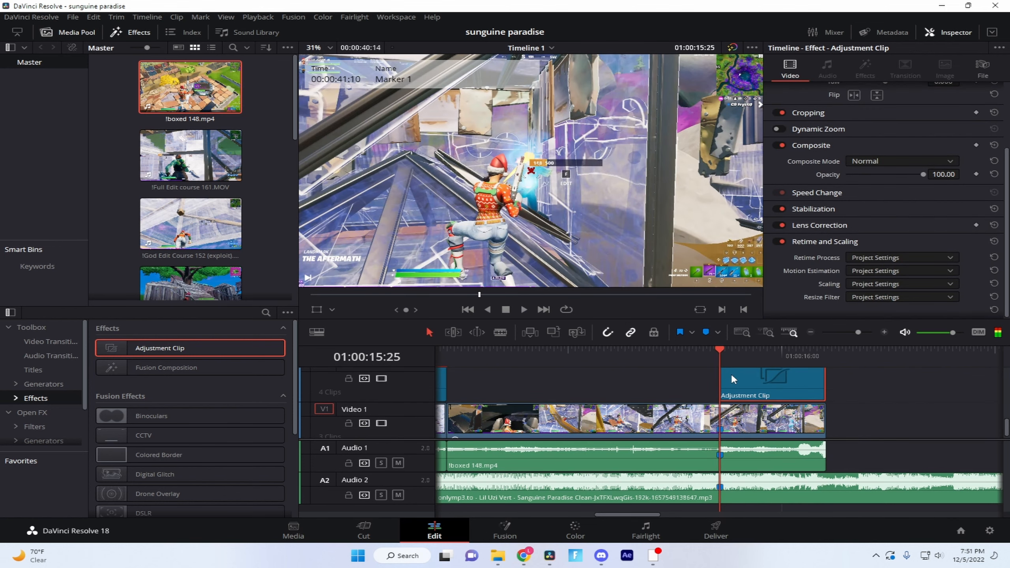
right_click(748, 378)
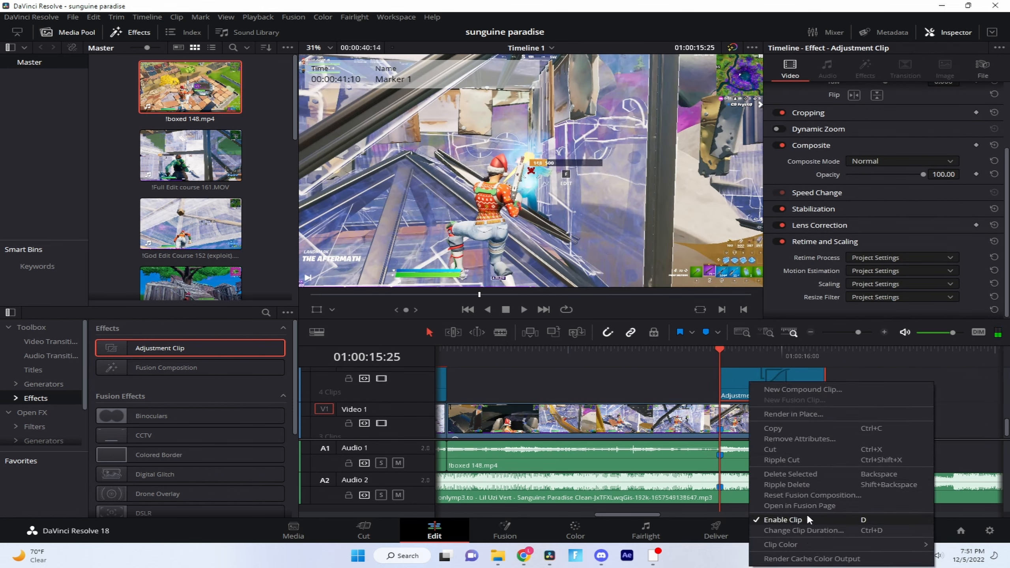
left_click(800, 508)
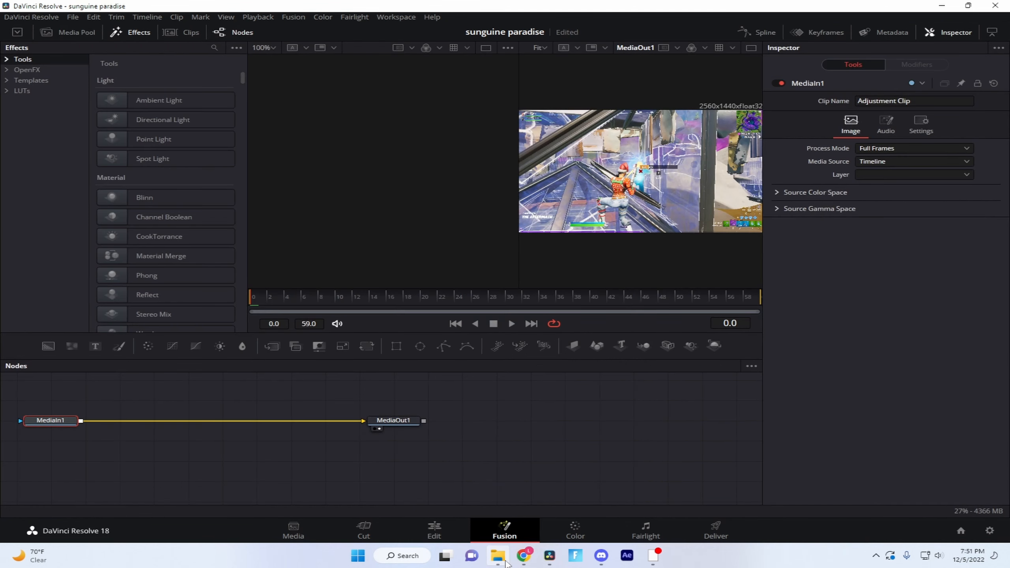
left_click(498, 556)
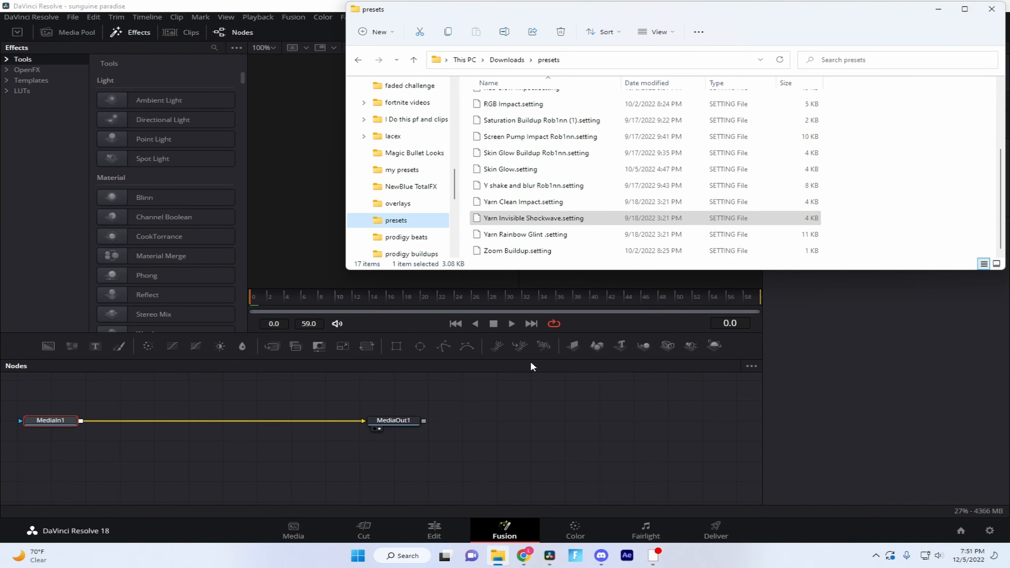
left_click_drag(525, 218, 254, 384)
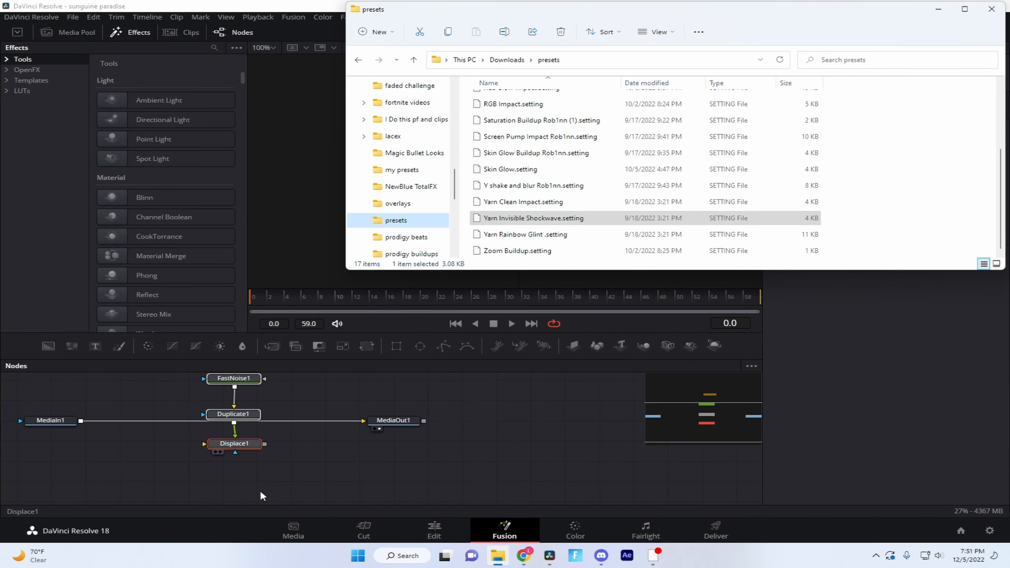
left_click(235, 444)
left_click_drag(152, 420, 364, 421)
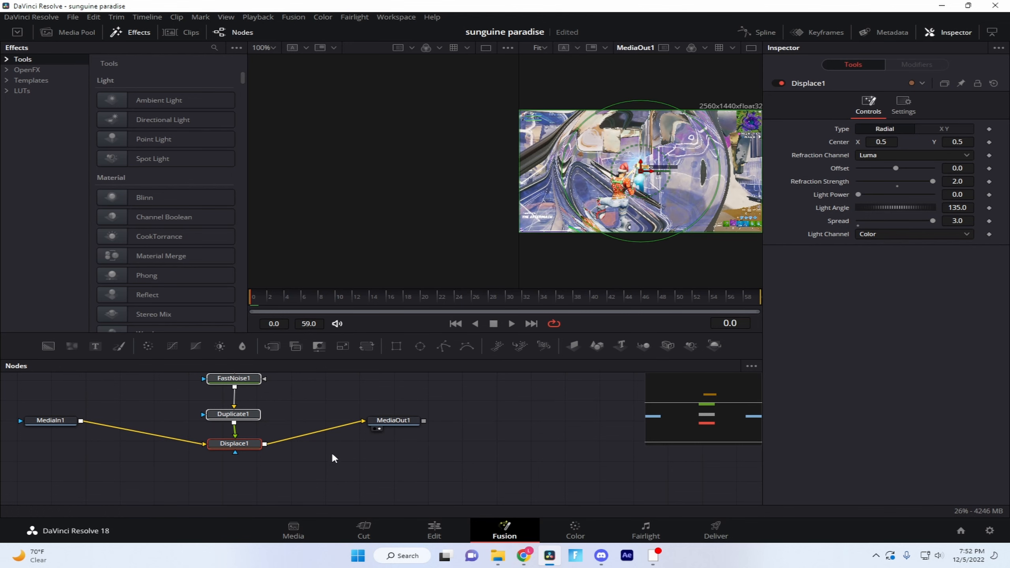
Step: Shorten the shockwave's Ellipse1 Width animation by moving its end keyframe to about frame 26
left_click_drag(323, 472, 174, 368)
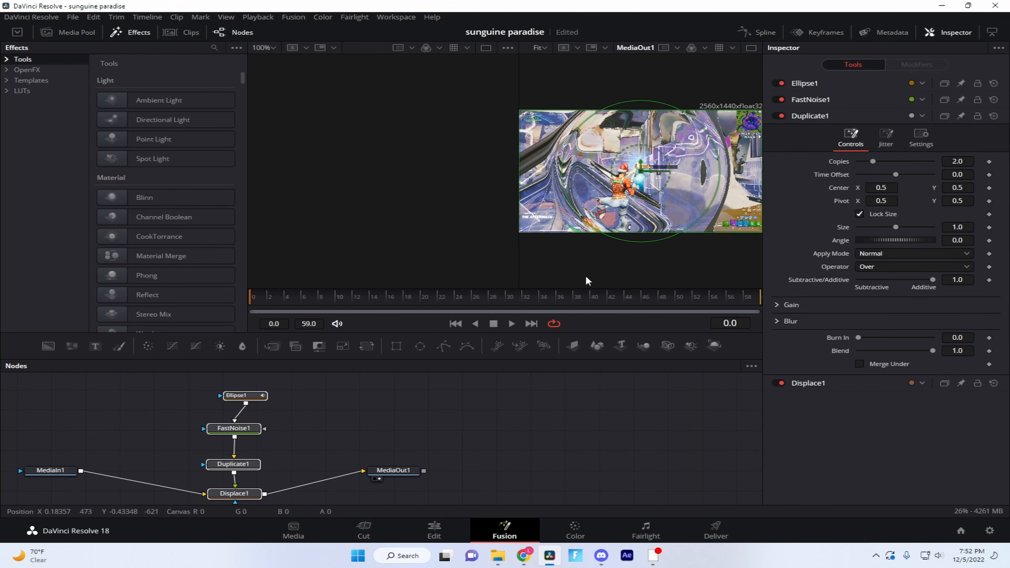
left_click(821, 33)
scroll(414, 442, "down", 2)
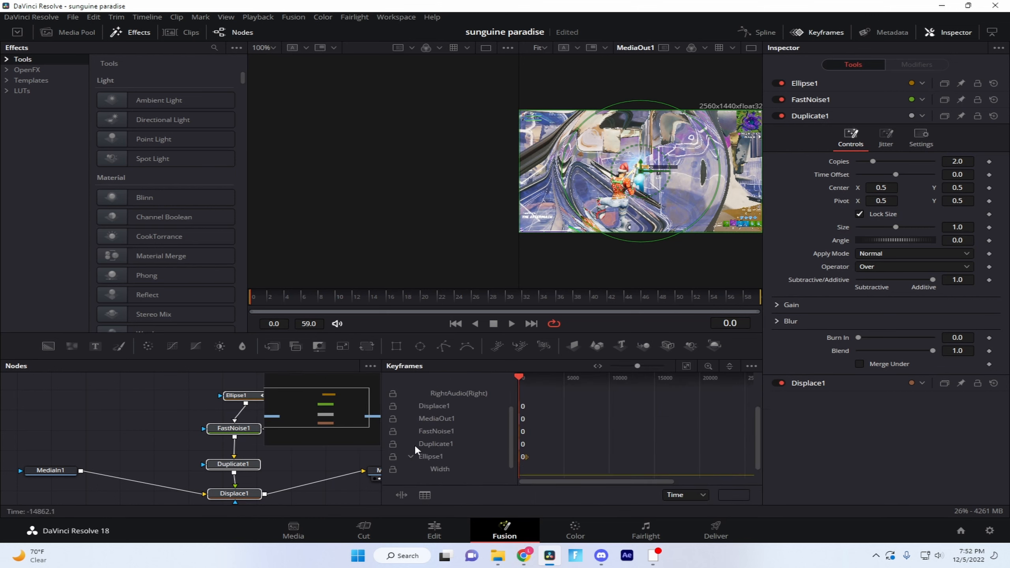
scroll(416, 444, "up", 2)
left_click(688, 366)
scroll(680, 442, "down", 2)
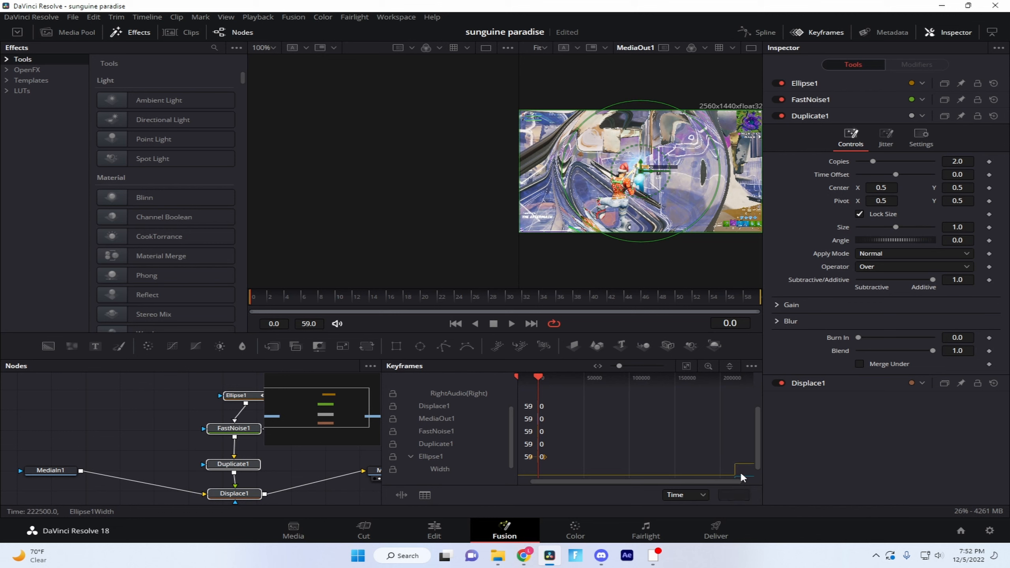
left_click_drag(733, 474, 540, 473)
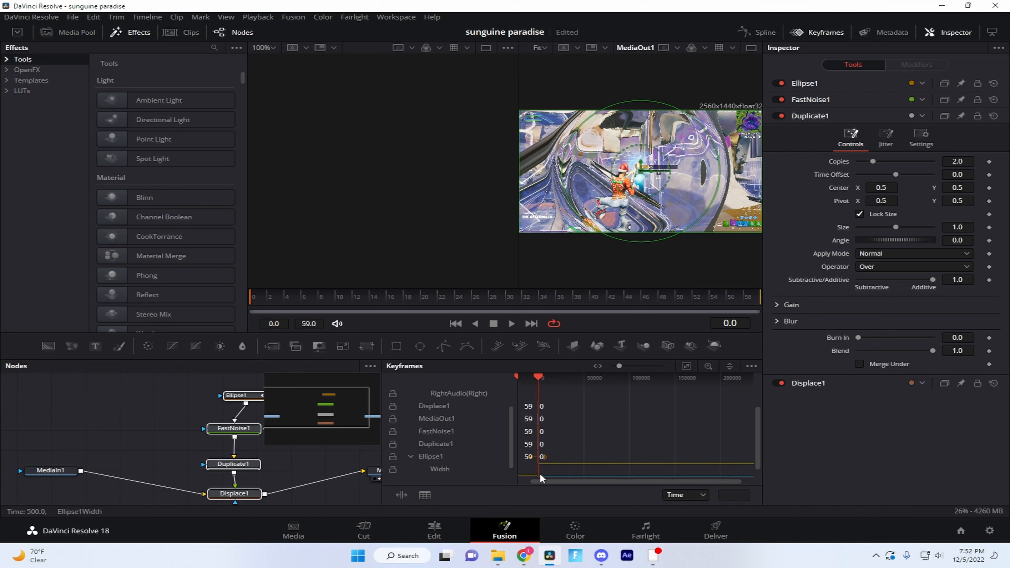
left_click(687, 367)
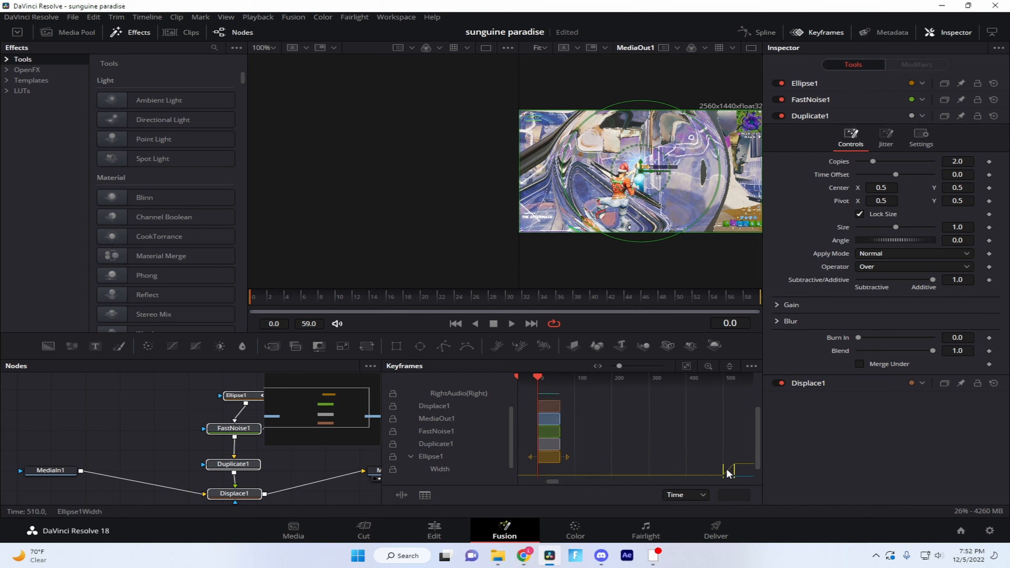
left_click_drag(734, 473, 551, 509)
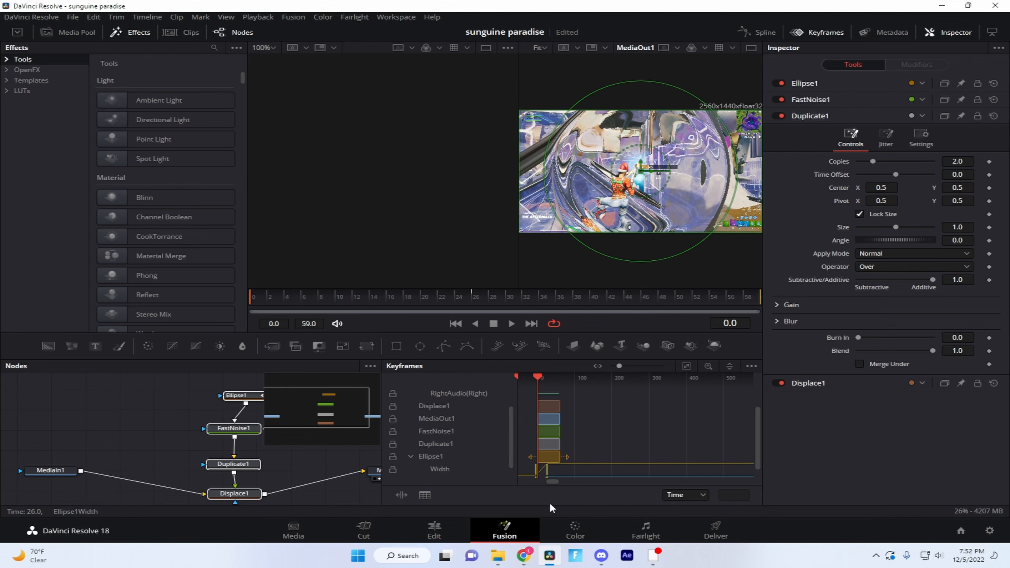
left_click(812, 33)
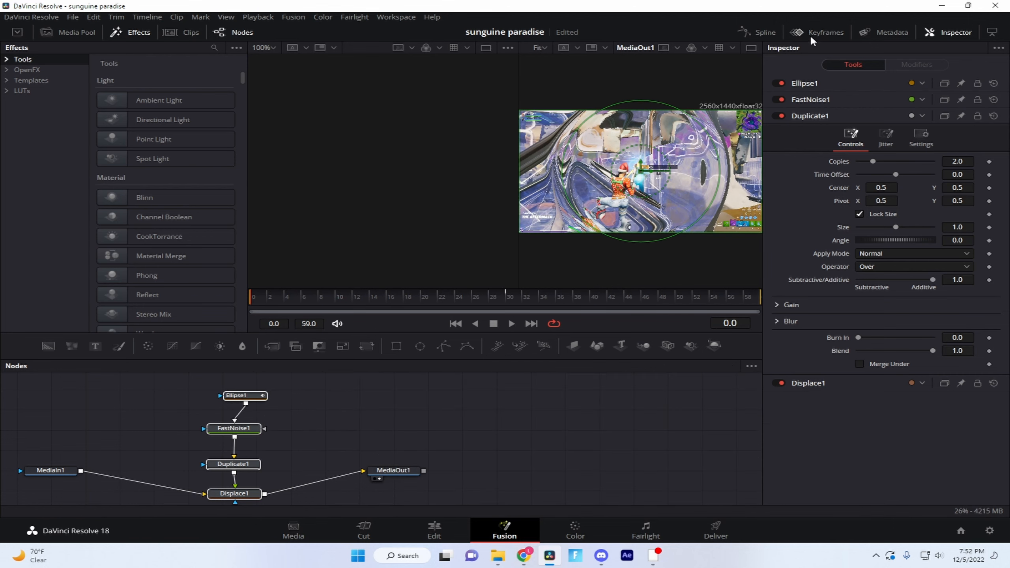
Step: Return to the edit timeline and open the Video 3 adjustment clip's Fusion composition
left_click(444, 524)
scroll(757, 403, "up", 2)
left_click(757, 390)
right_click(766, 418)
left_click(755, 439)
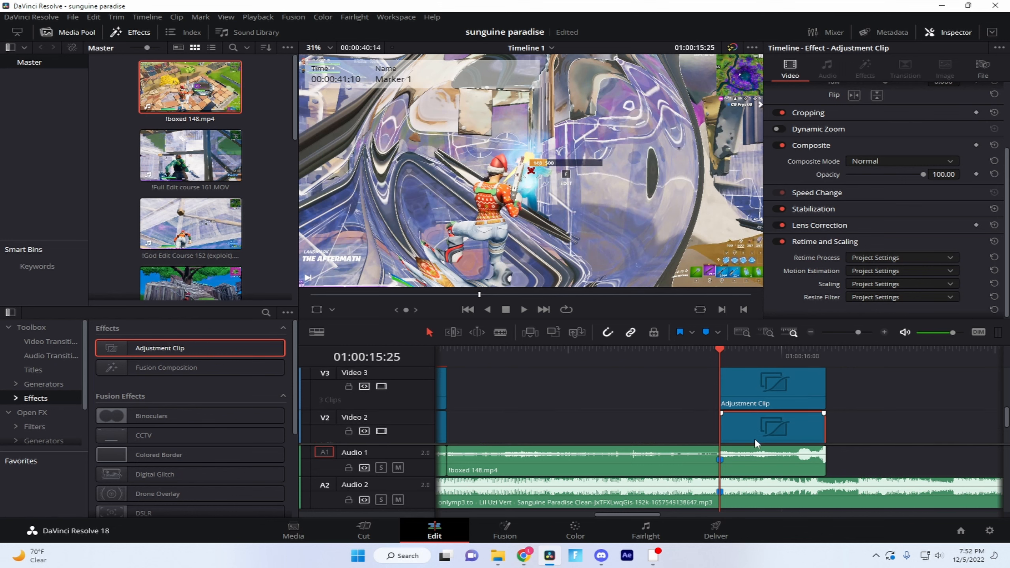
right_click(751, 430)
left_click(787, 431)
scroll(769, 418, "up", 1)
right_click(769, 417)
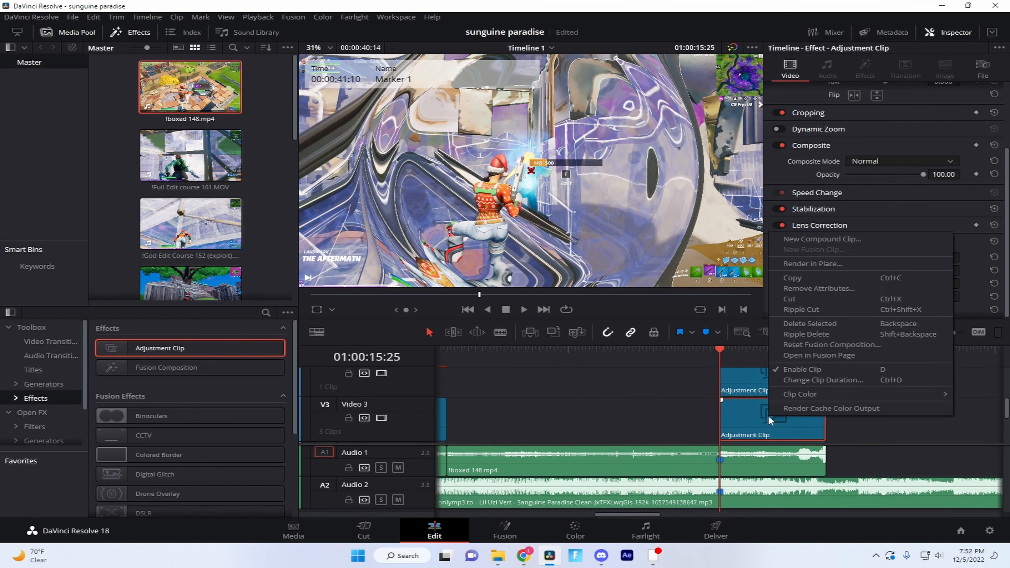
left_click(823, 354)
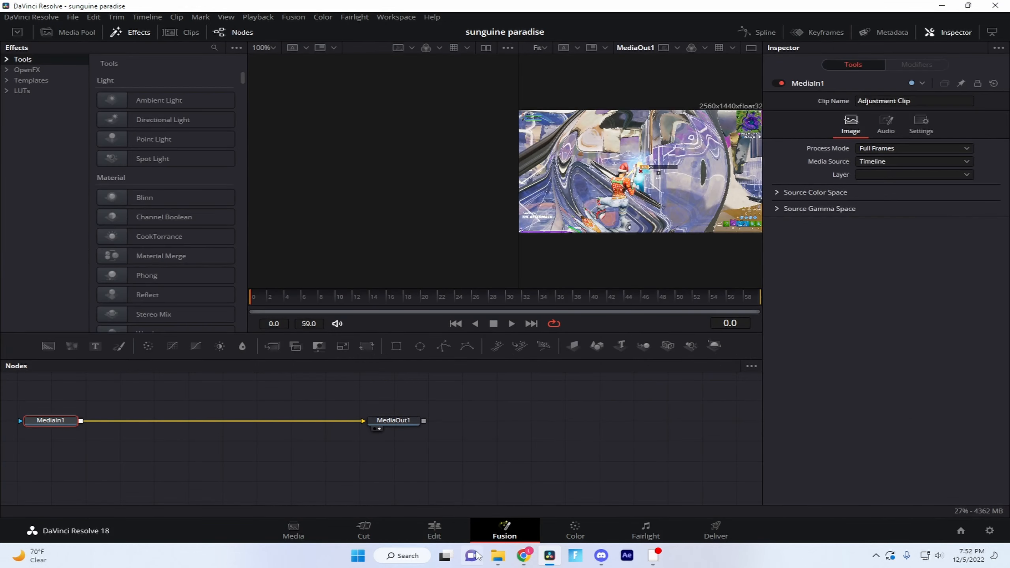
Step: Load the flicker preset with its two color correctors and ellipse mask into the composition, and connect the chain between MediaIn1 and MediaOut1
left_click(498, 555)
left_click_drag(517, 236, 313, 478)
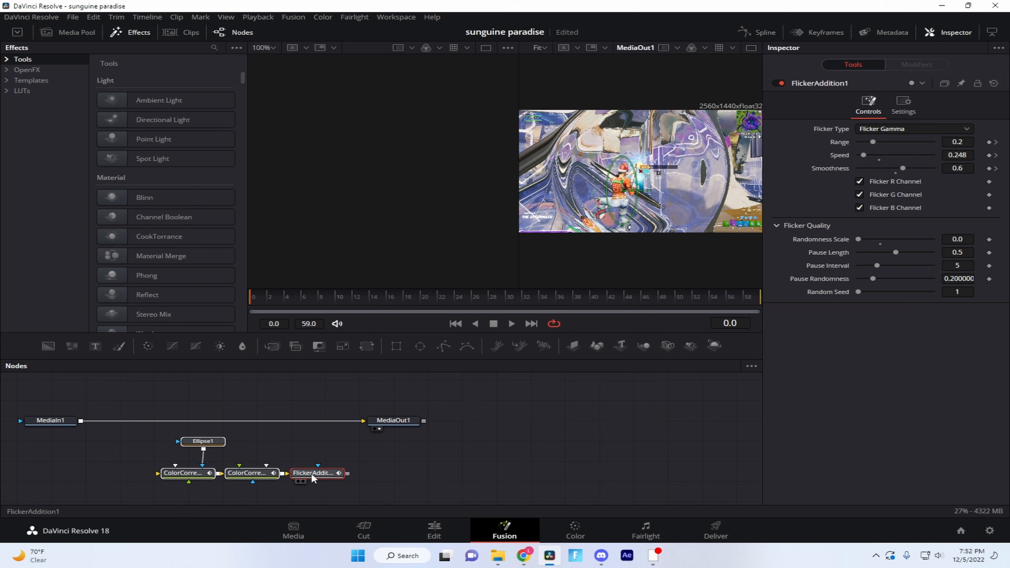
left_click(223, 422)
left_click(223, 422)
left_click_drag(82, 421, 157, 474)
left_click_drag(348, 474, 169, 430)
Step: Show the composition's keyframes, expand the ColorCorrector1 and FlickerAddition1 tracks, and fit the full keyframe range in view
left_click(818, 32)
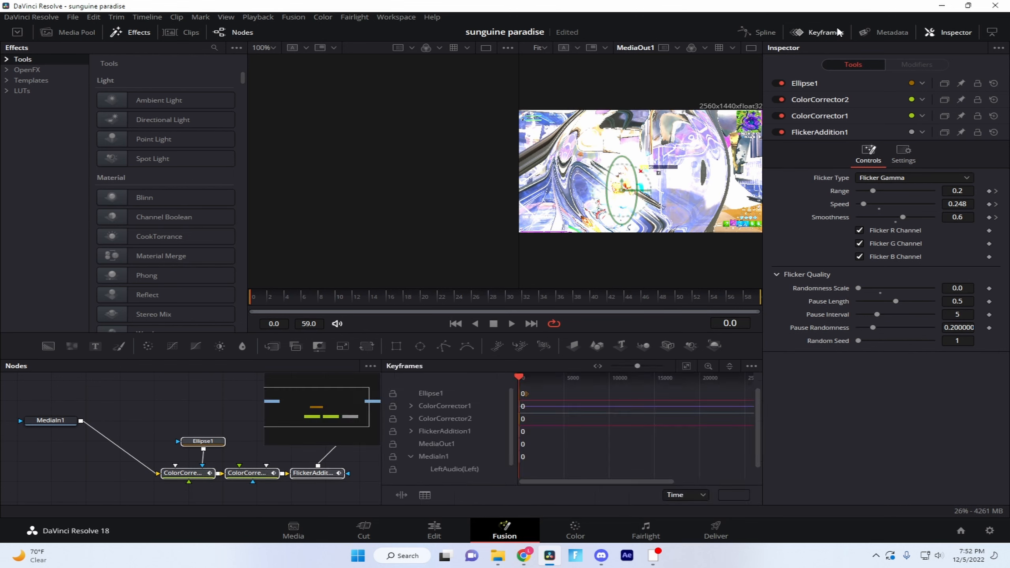
left_click(411, 405)
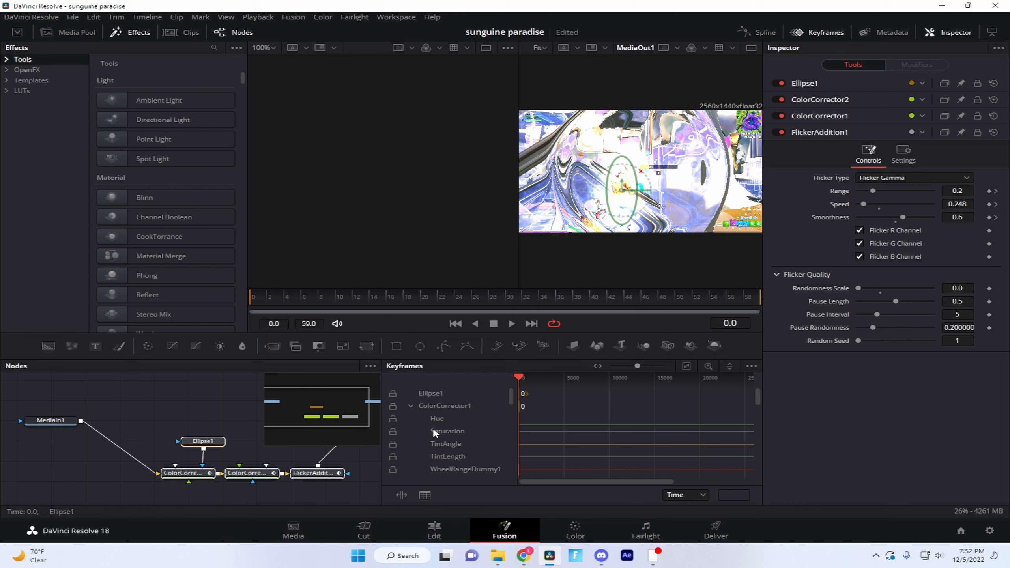
scroll(432, 428, "down", 3)
scroll(433, 431, "down", 10)
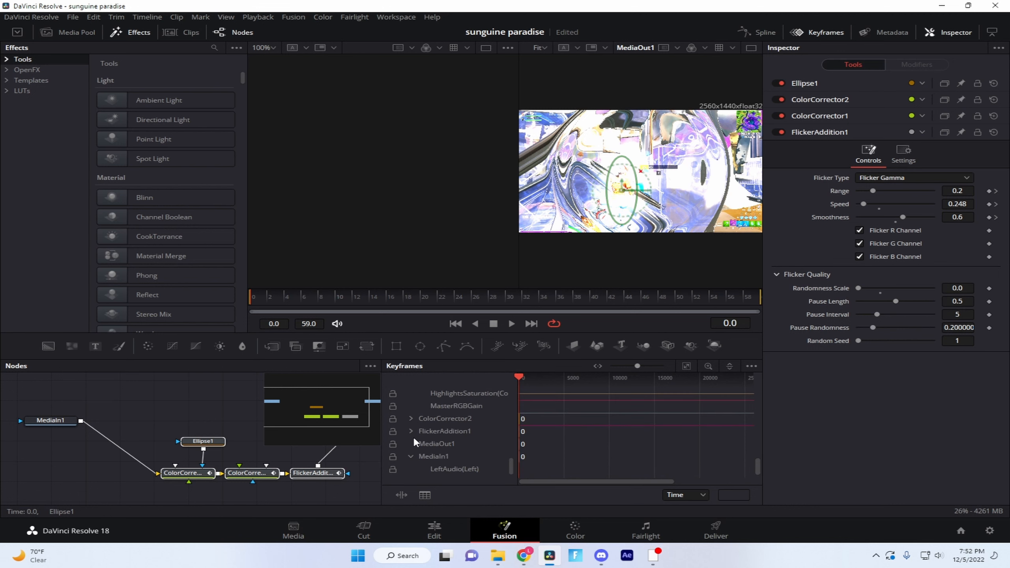
left_click(411, 431)
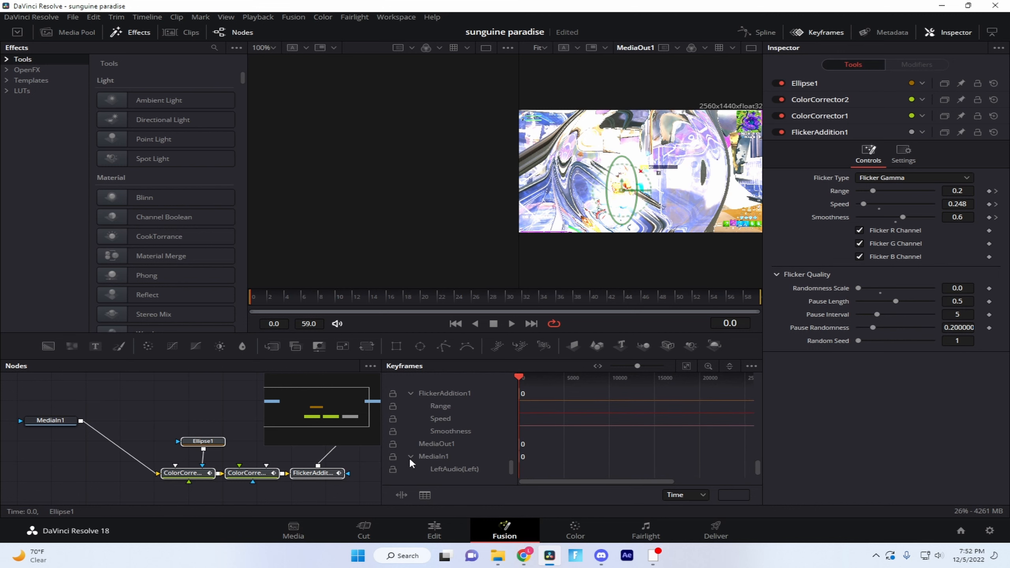
scroll(452, 448, "up", 10)
left_click(685, 369)
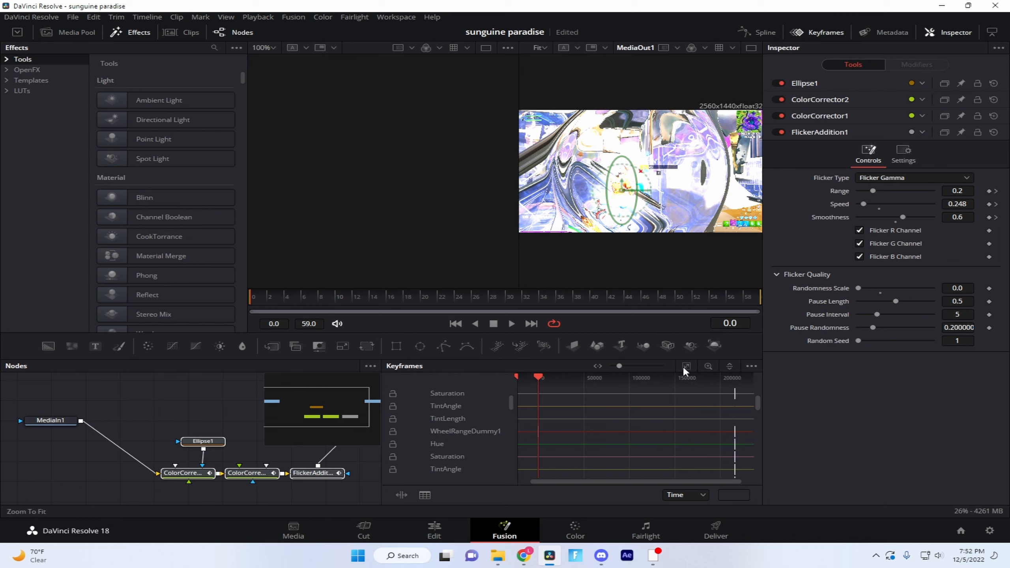
scroll(684, 412, "down", 5)
left_click(712, 443)
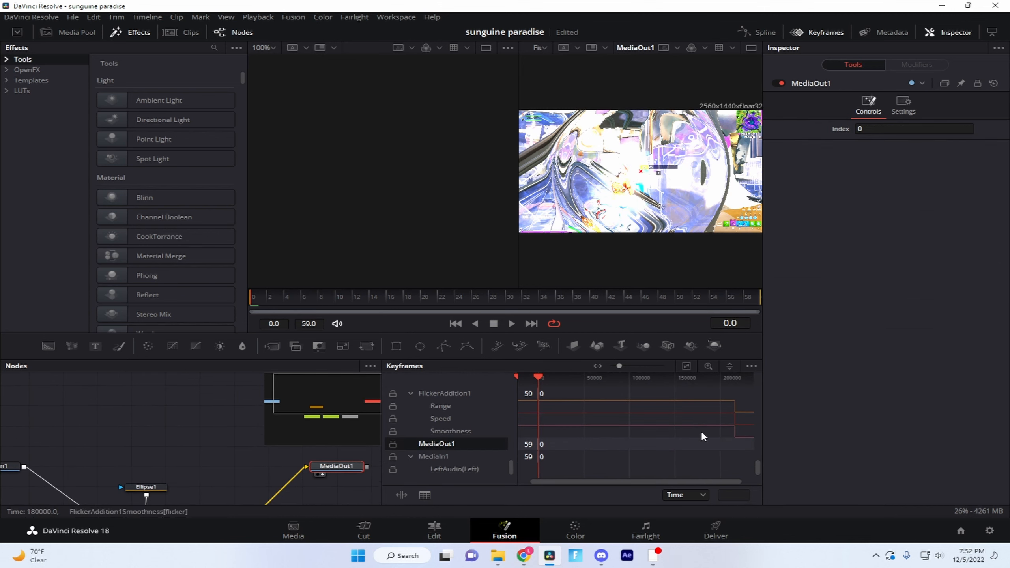